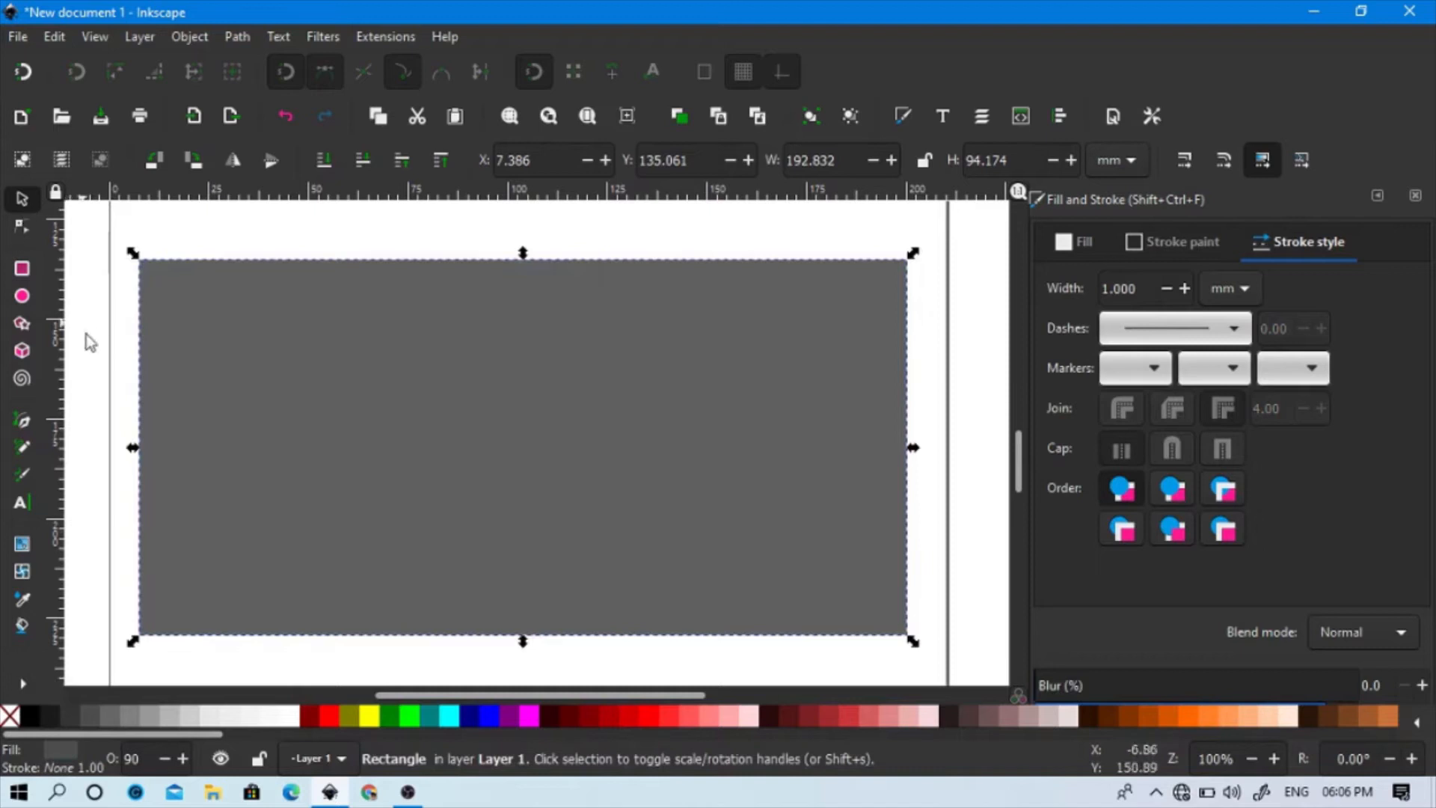
Draw a vertical ellipse about 38 × 56 mm in the middle of the grey rectangle and remove its stroke.
{"action": "key", "text": "e"}
{"action": "left_click_drag", "start_coordinate": [441, 296], "coordinate": [596, 523]}
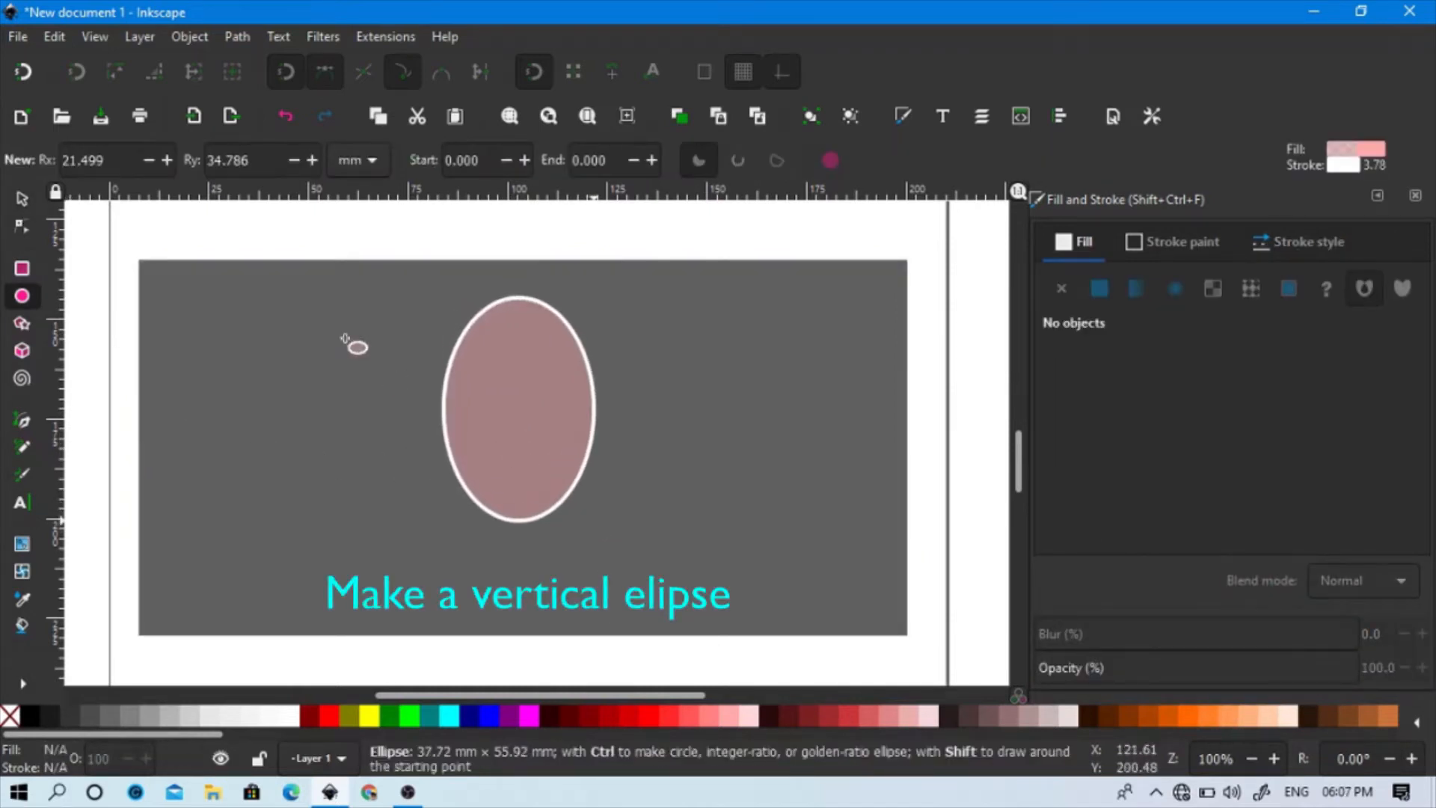
{"action": "left_click", "coordinate": [9, 716], "text": "shift"}
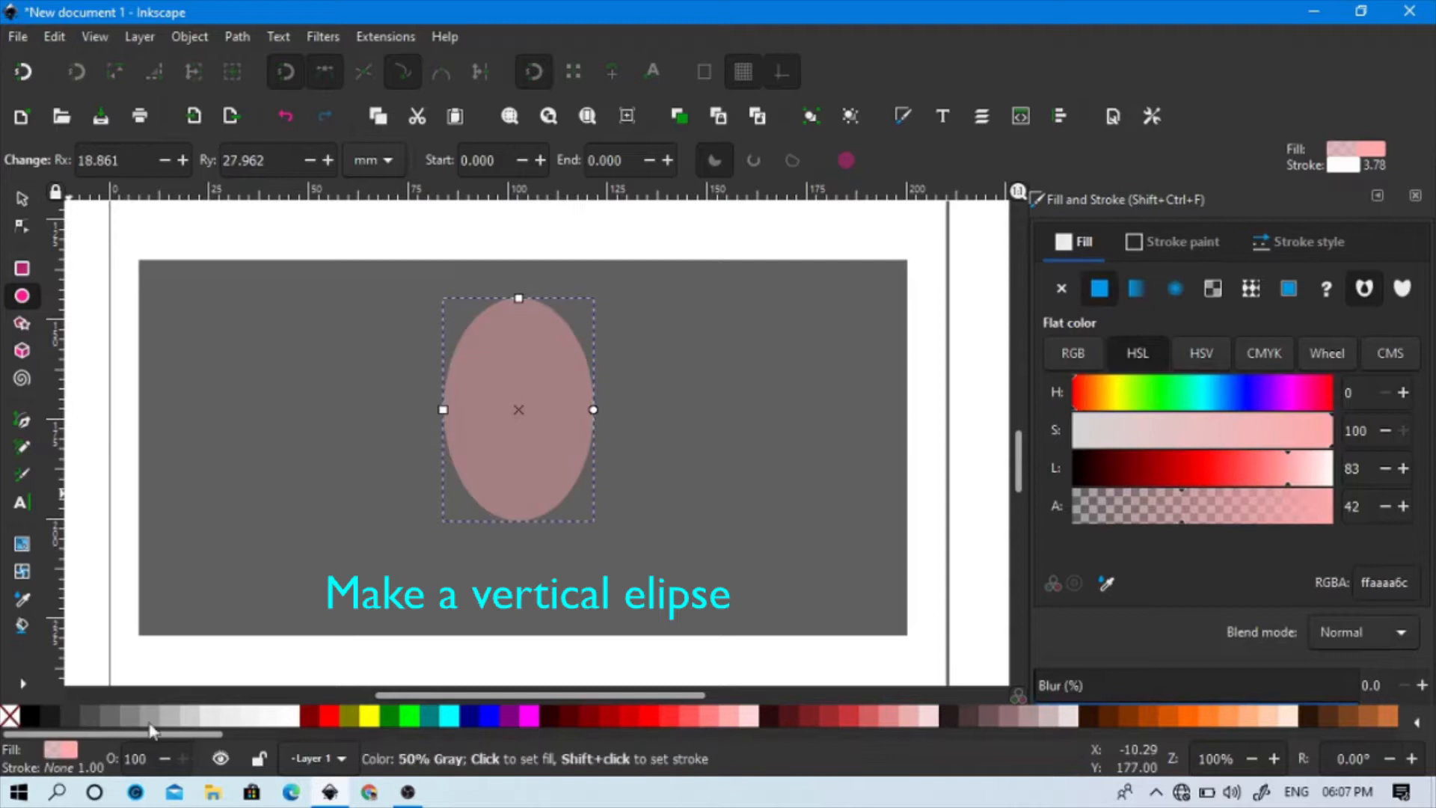
Fill the ellipse with a nearly opaque dark green: hue 113, saturation about 76, lightness 28 and alpha 99.
{"action": "left_click", "coordinate": [1155, 403]}
{"action": "left_click_drag", "start_coordinate": [1212, 470], "coordinate": [1158, 466]}
{"action": "left_click", "coordinate": [1317, 510]}
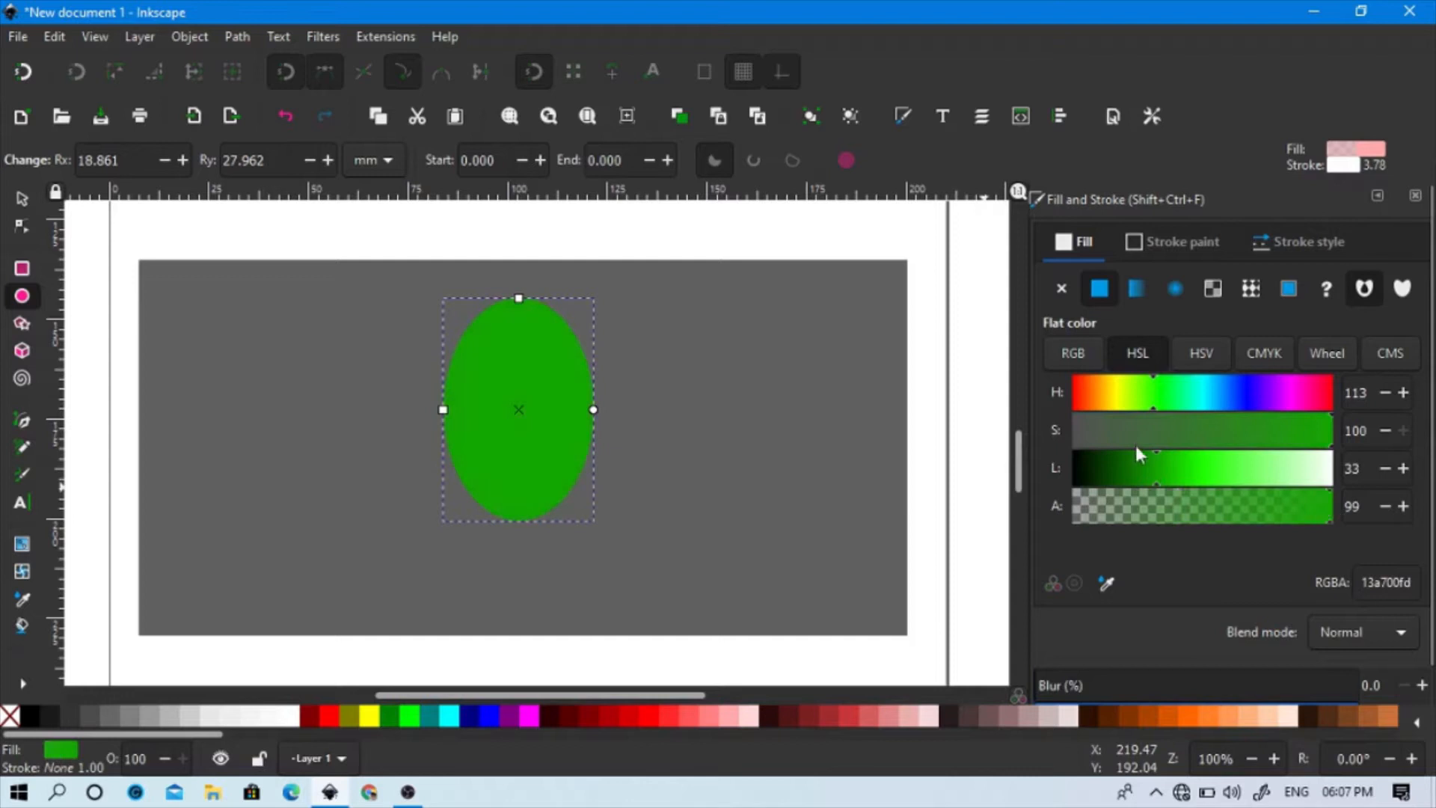
{"action": "left_click", "coordinate": [1146, 470]}
{"action": "left_click", "coordinate": [1271, 432]}
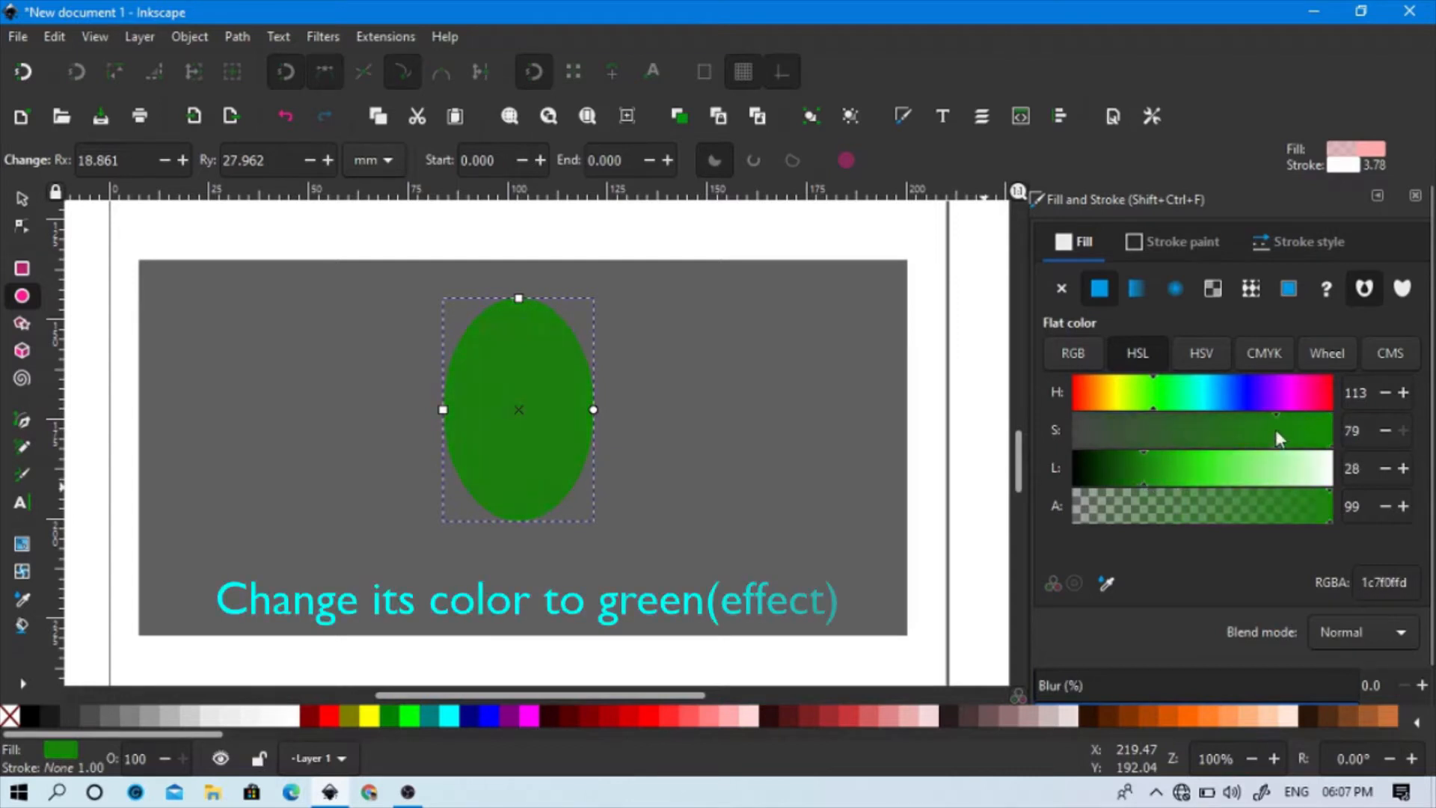
Move the green ellipse slightly up and left on the grey rectangle and set its fill saturation to 59.
{"action": "left_click", "coordinate": [20, 199]}
{"action": "left_click", "coordinate": [106, 401]}
{"action": "left_click_drag", "start_coordinate": [526, 436], "coordinate": [501, 406]}
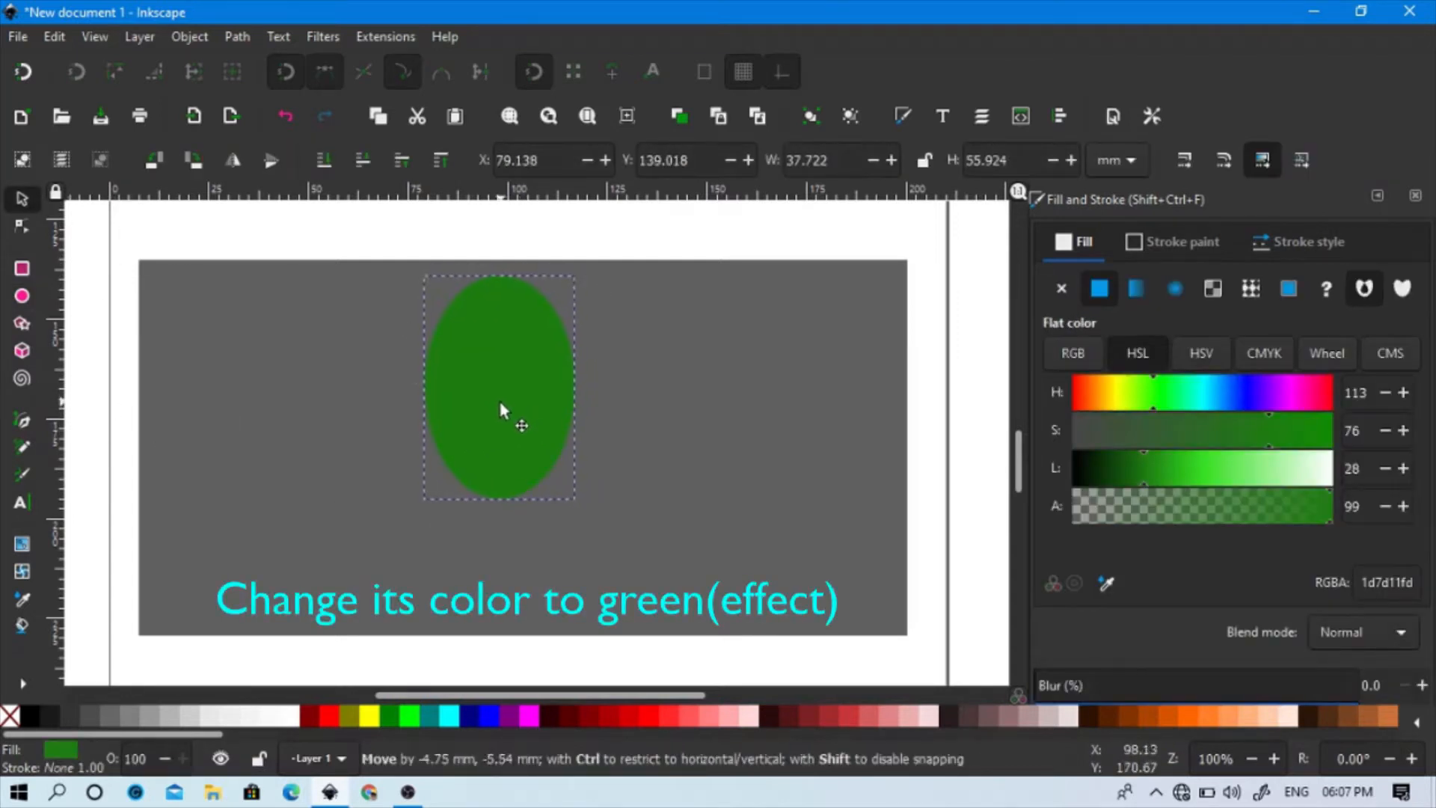
{"action": "left_click", "coordinate": [1227, 423]}
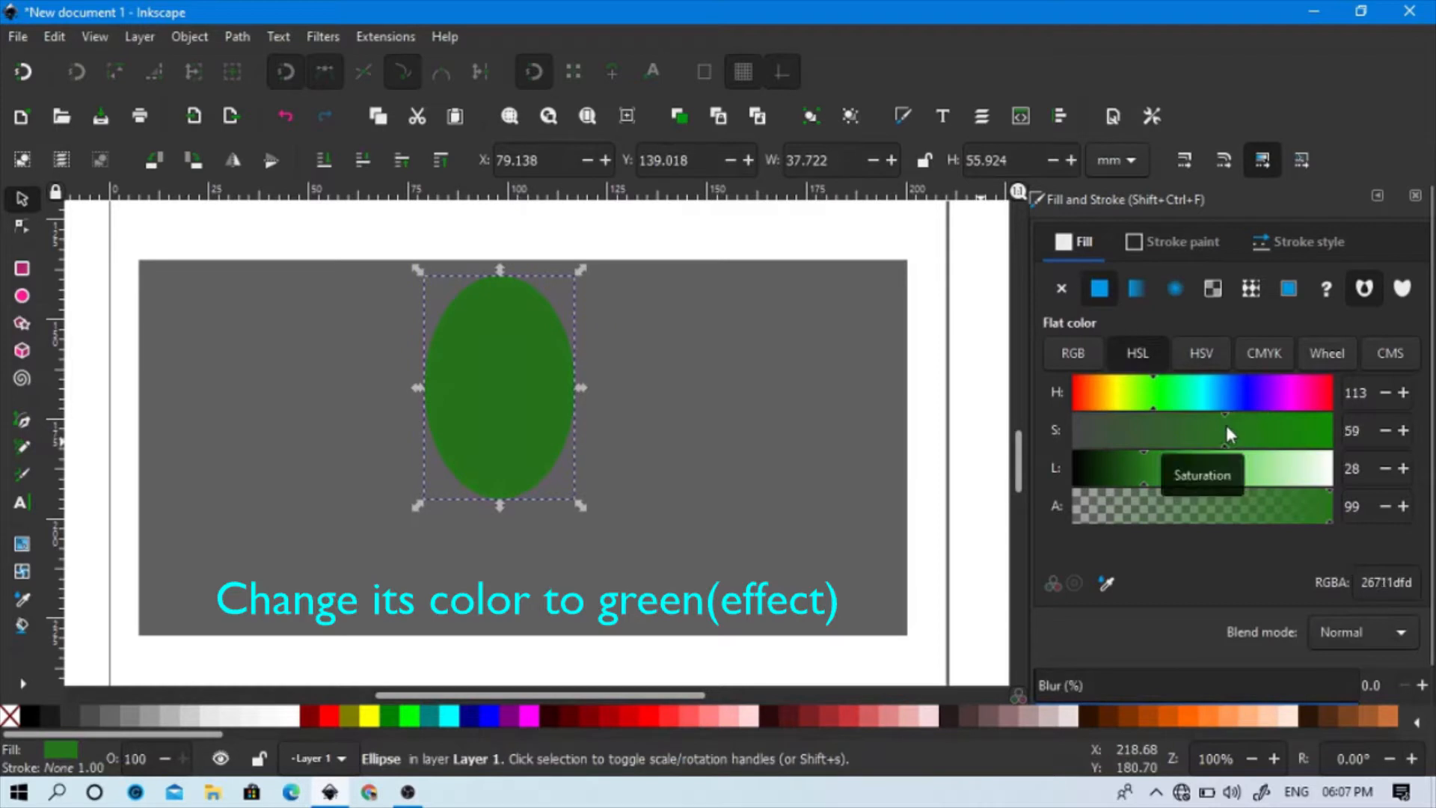
Draw a vertical trunk line about 27 mm long, starting inside the ellipse's lower end and running down below it.
{"action": "left_click", "coordinate": [131, 419]}
{"action": "left_click", "coordinate": [21, 424]}
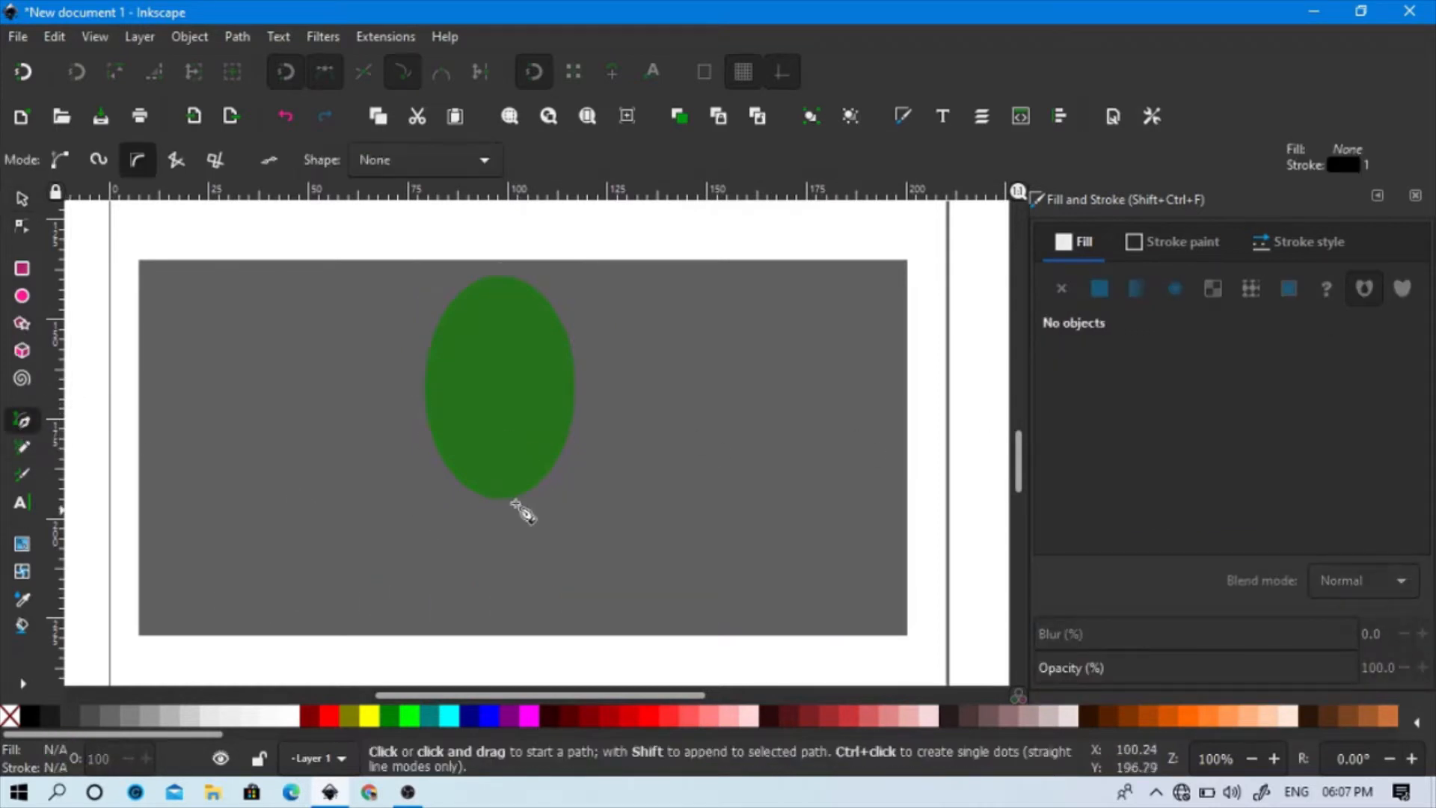
{"action": "left_click", "coordinate": [496, 463]}
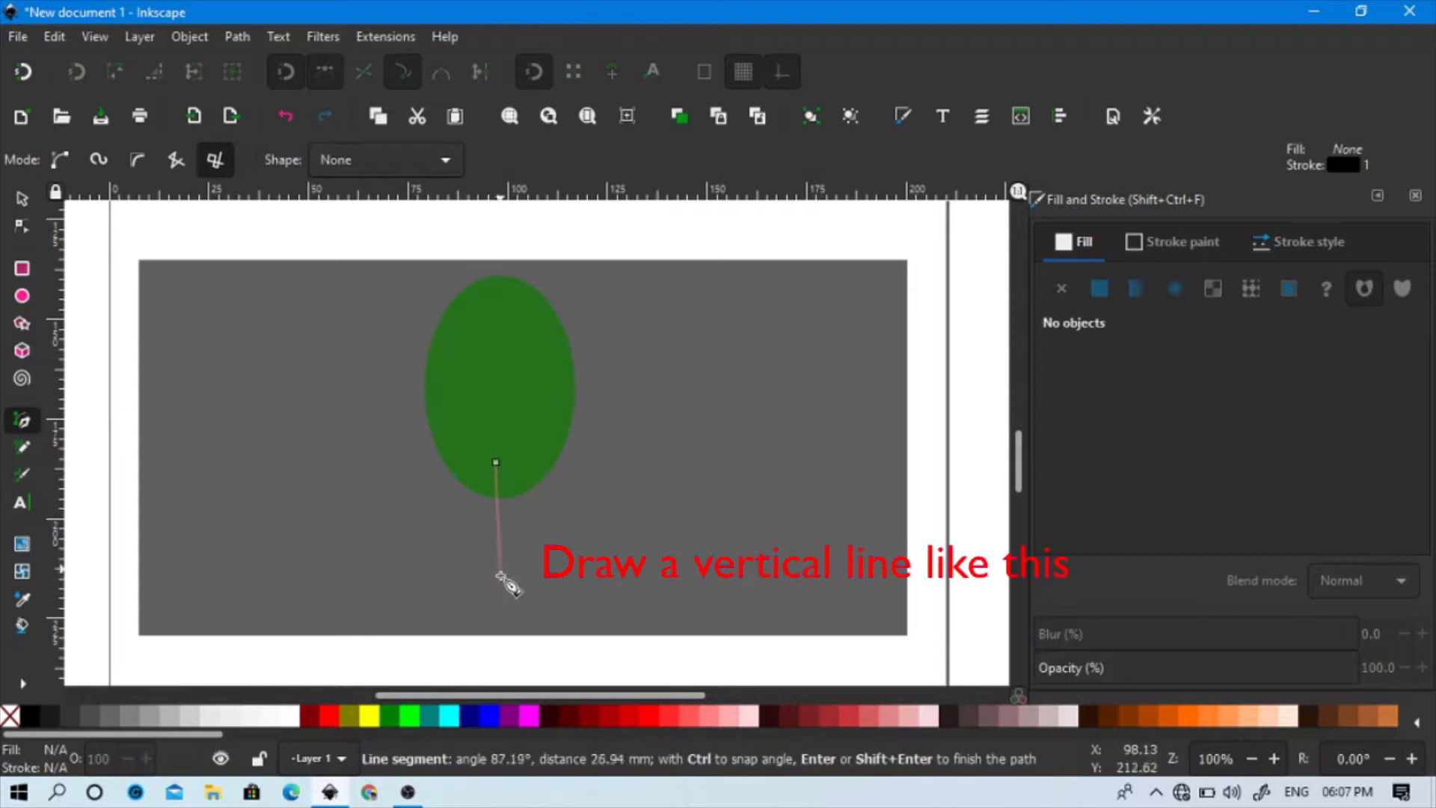
{"action": "double_click", "coordinate": [496, 573]}
Set the trunk line's stroke width to 5 mm.
{"action": "key", "text": "s"}
{"action": "left_click", "coordinate": [1296, 244]}
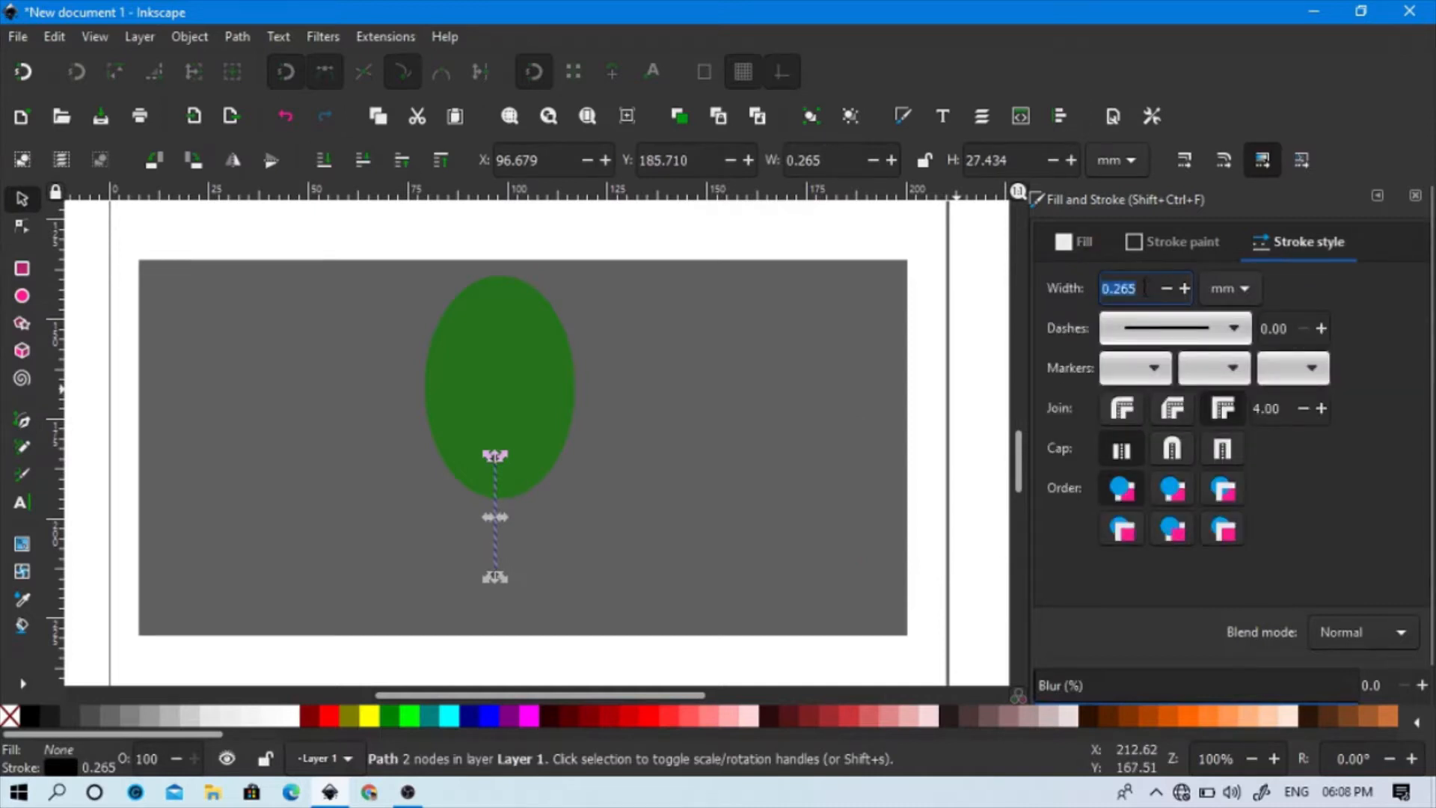
{"action": "type", "text": "5"}
{"action": "key", "text": "Return"}
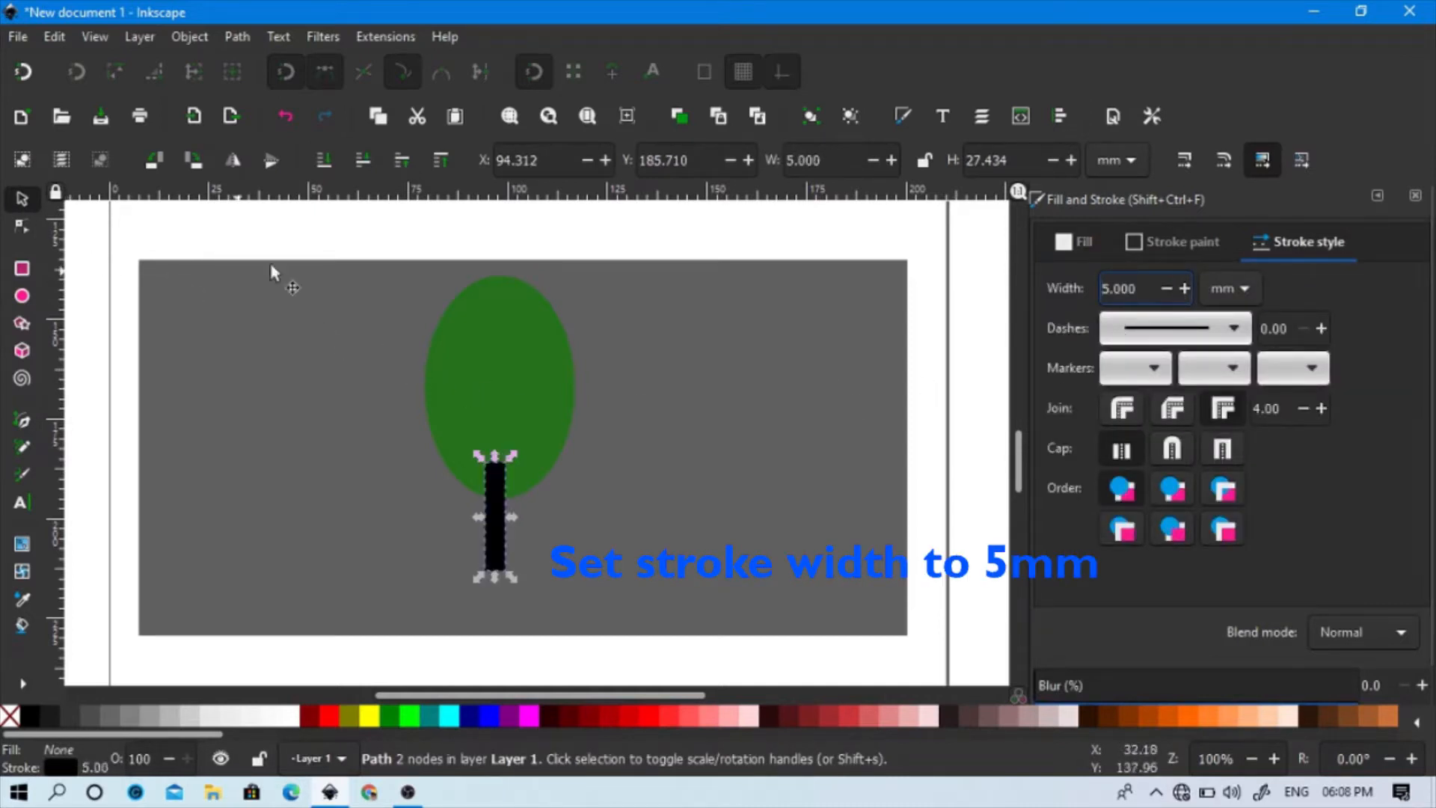
Convert the trunk line's stroke to a path and fill it with dark maroon.
{"action": "left_click", "coordinate": [232, 35]}
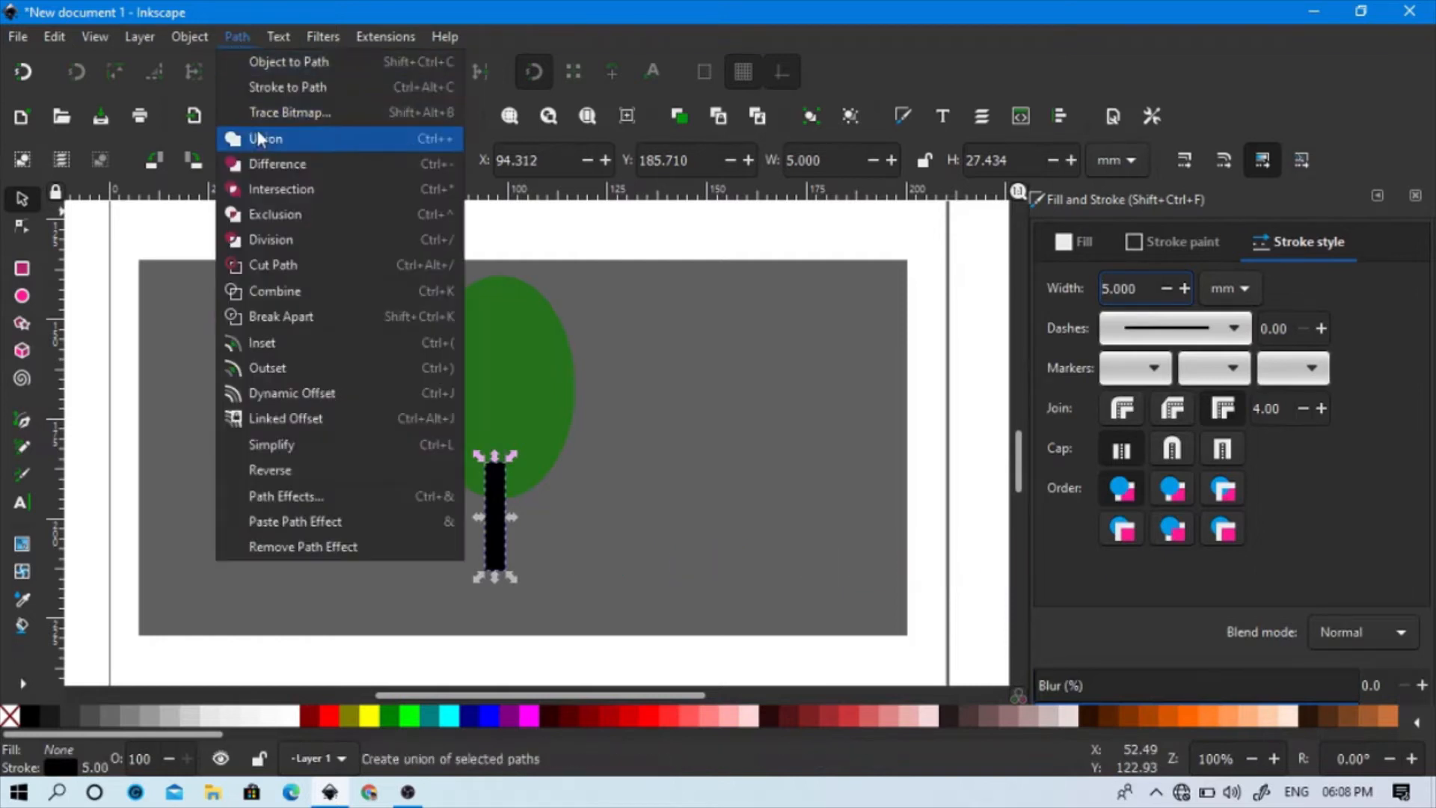
{"action": "left_click", "coordinate": [272, 89]}
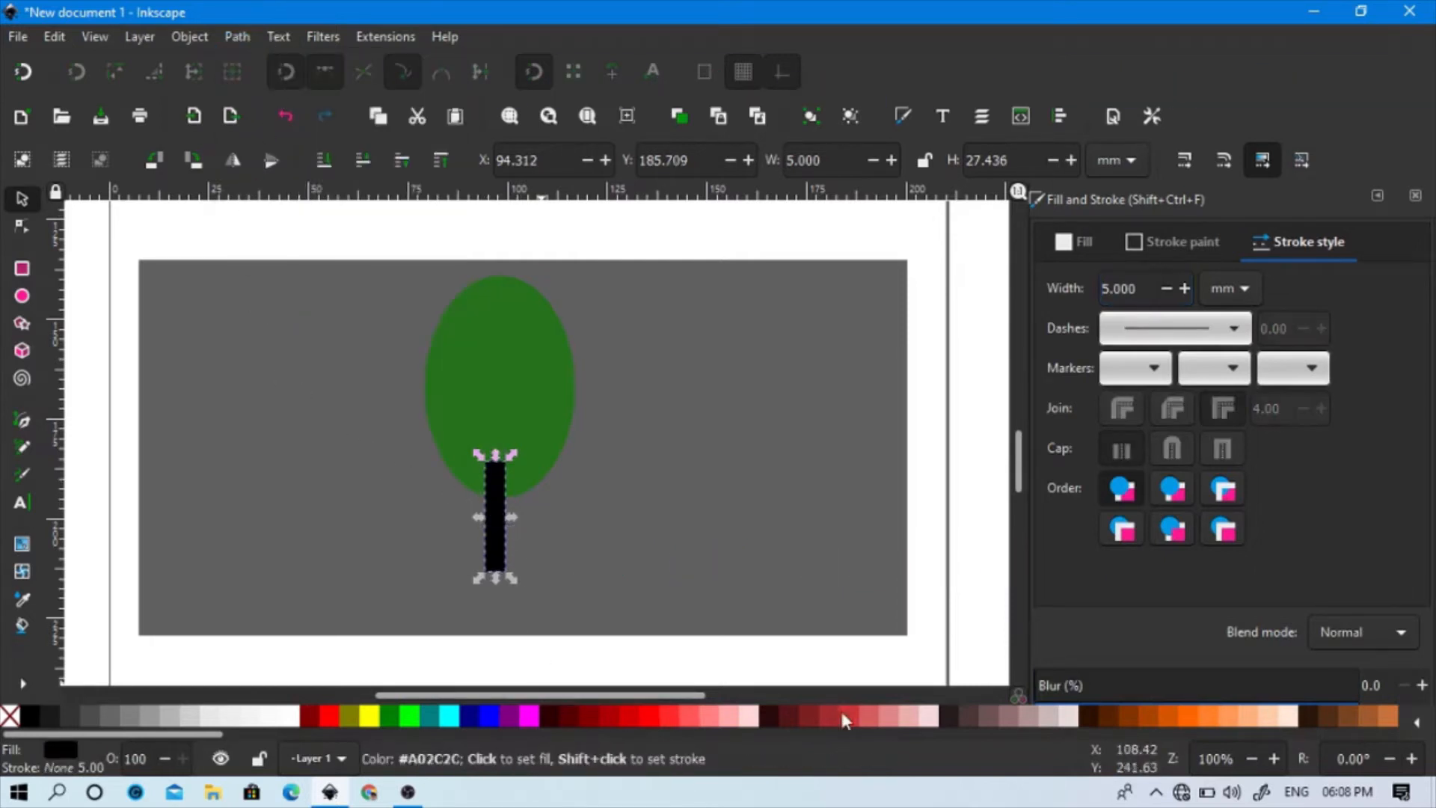
{"action": "left_click", "coordinate": [792, 712]}
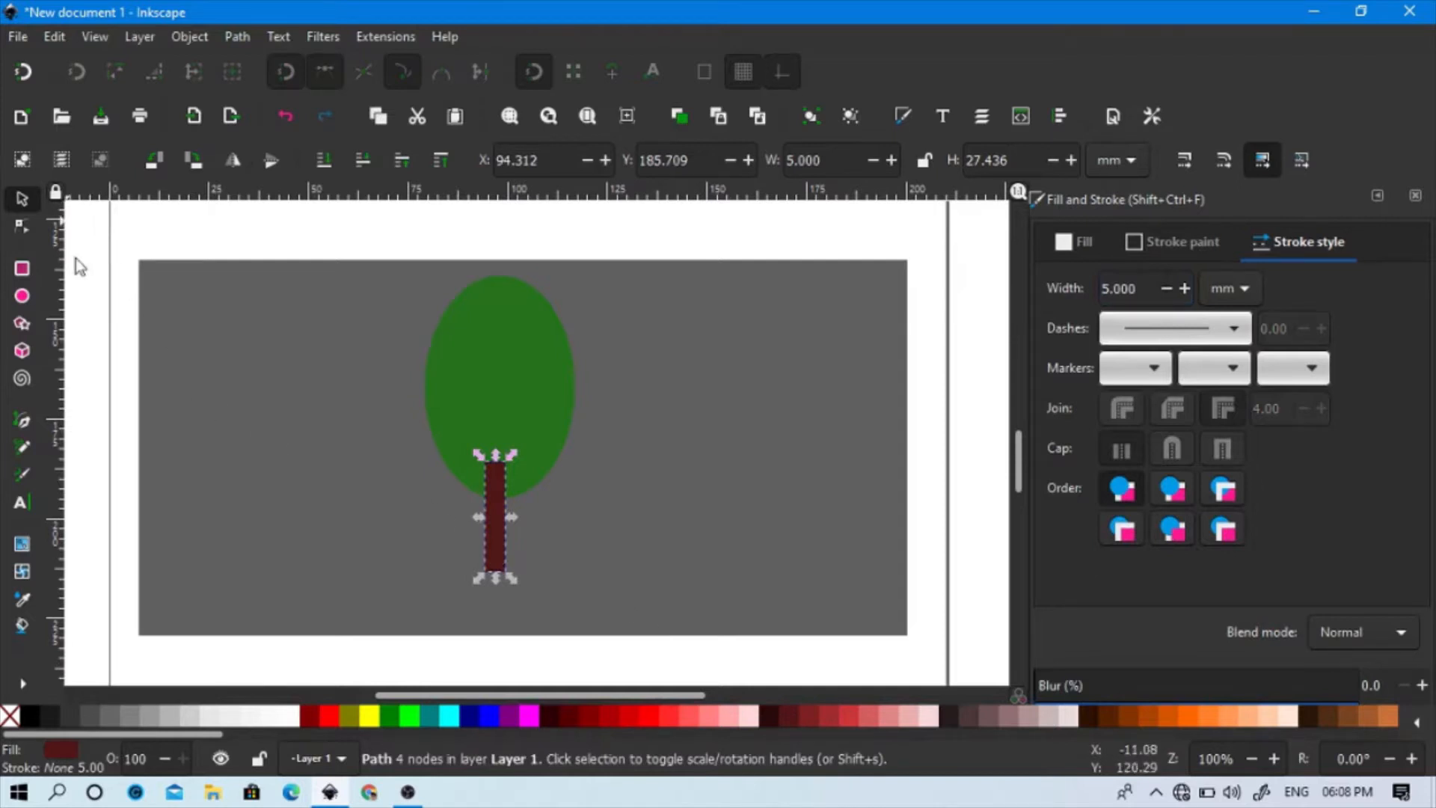
{"action": "left_click", "coordinate": [120, 330]}
Stretch the trunk downward to about 38 mm tall and shift it slightly right and up under the green crown.
{"action": "scroll", "coordinate": [481, 528], "scroll_direction": "up", "scroll_amount": 2}
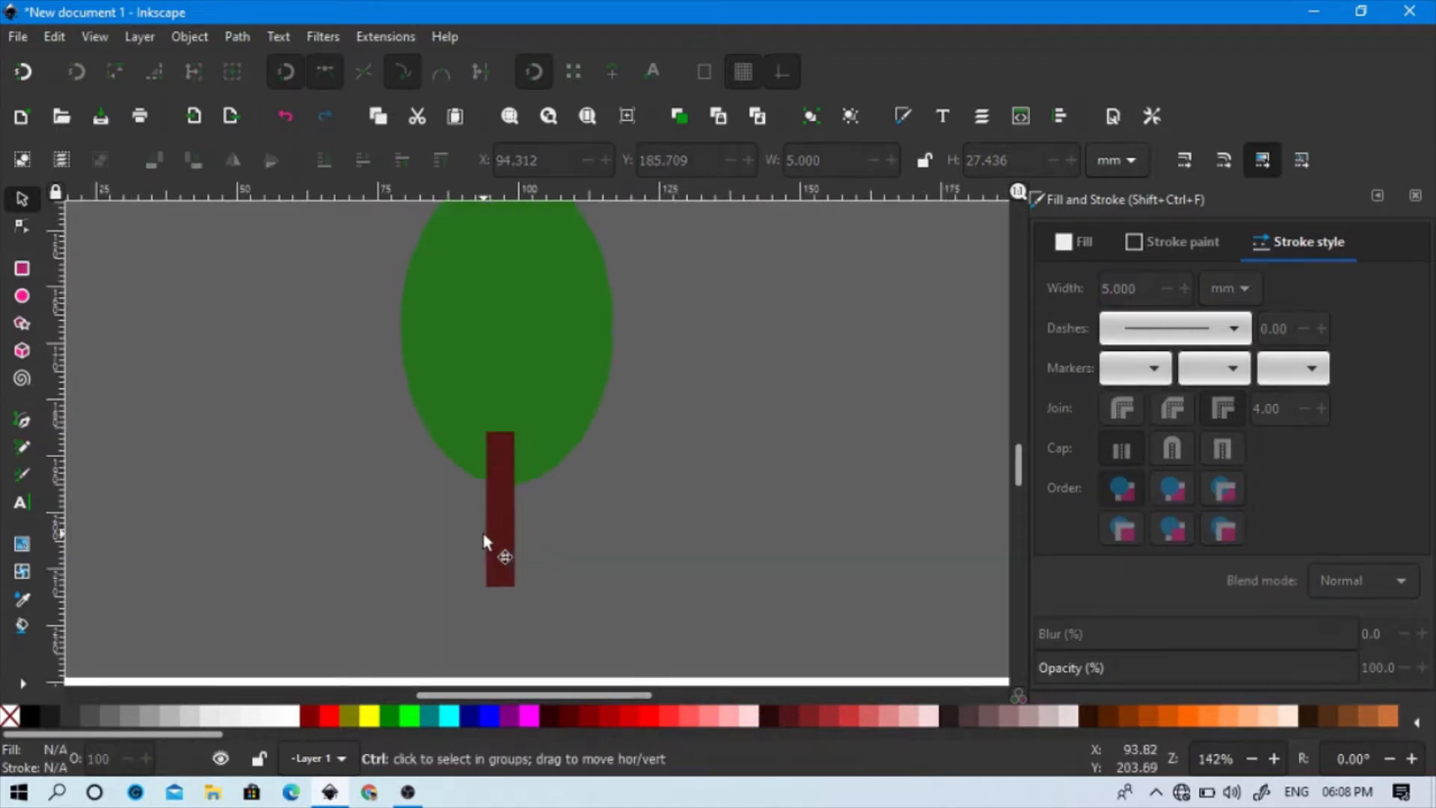
{"action": "left_click", "coordinate": [523, 586]}
{"action": "scroll", "coordinate": [523, 586], "scroll_direction": "down", "scroll_amount": 2}
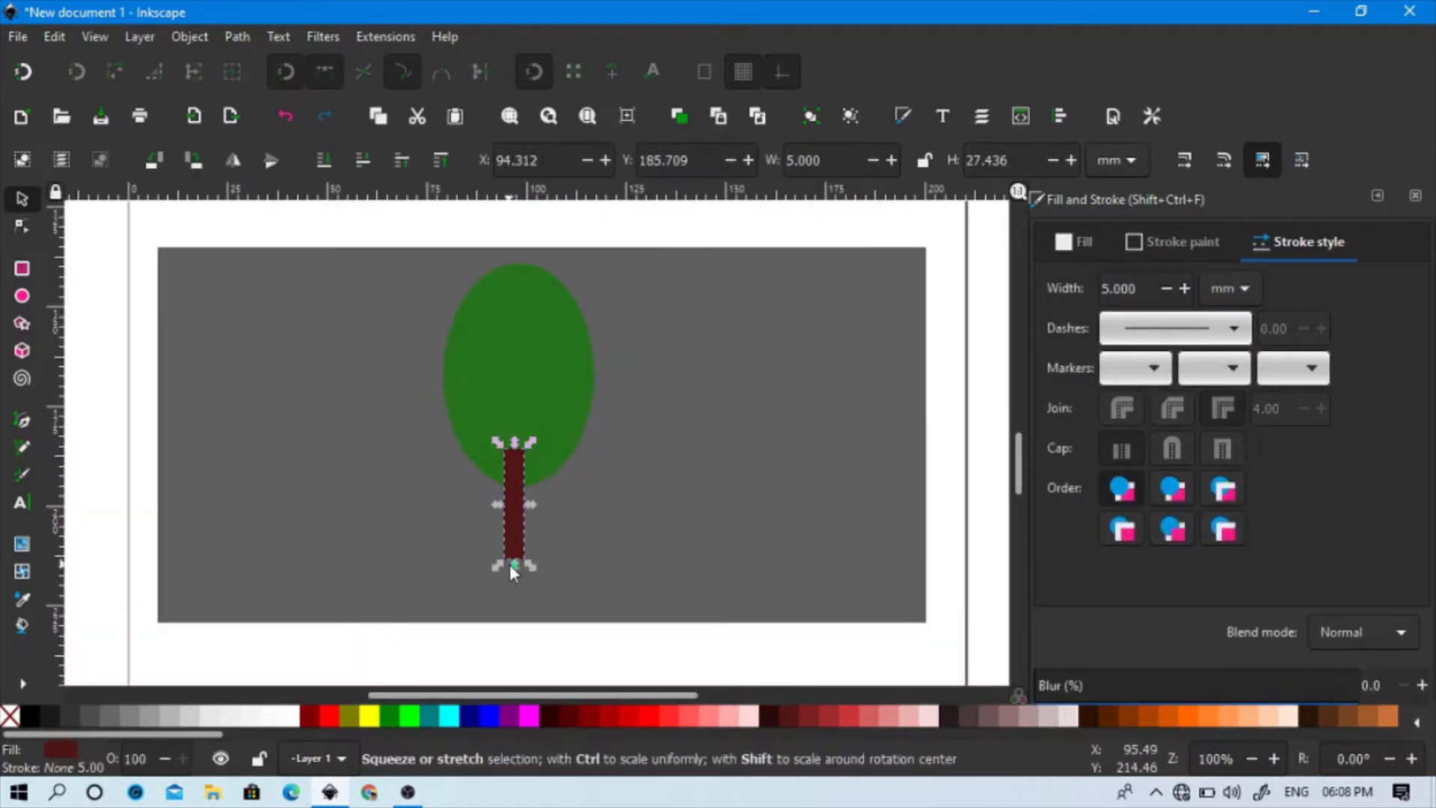
{"action": "left_click_drag", "start_coordinate": [515, 568], "coordinate": [515, 606]}
{"action": "scroll", "coordinate": [511, 512], "scroll_direction": "up", "scroll_amount": 2}
{"action": "scroll", "coordinate": [508, 469], "scroll_direction": "down", "scroll_amount": 1}
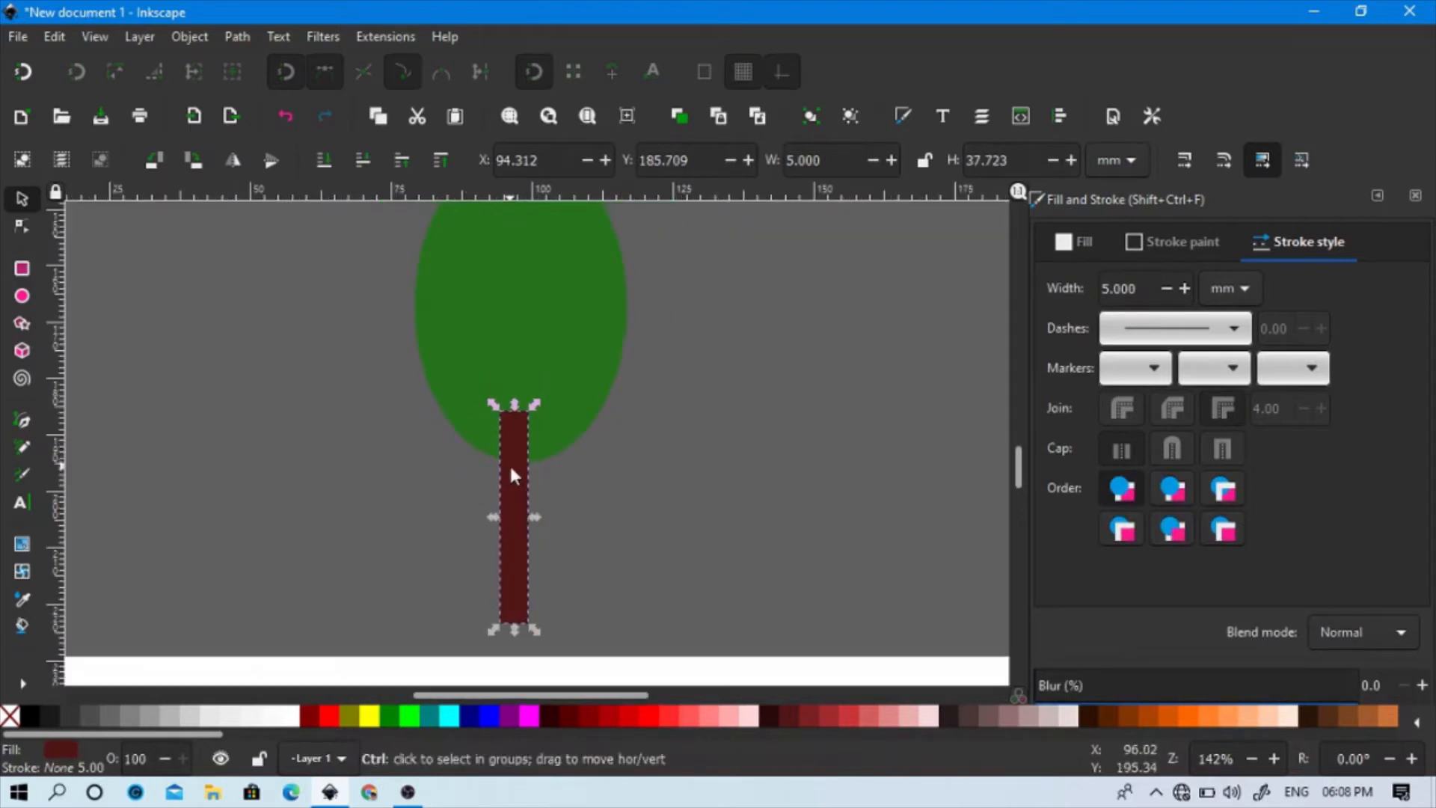
{"action": "left_click_drag", "start_coordinate": [508, 469], "coordinate": [541, 457]}
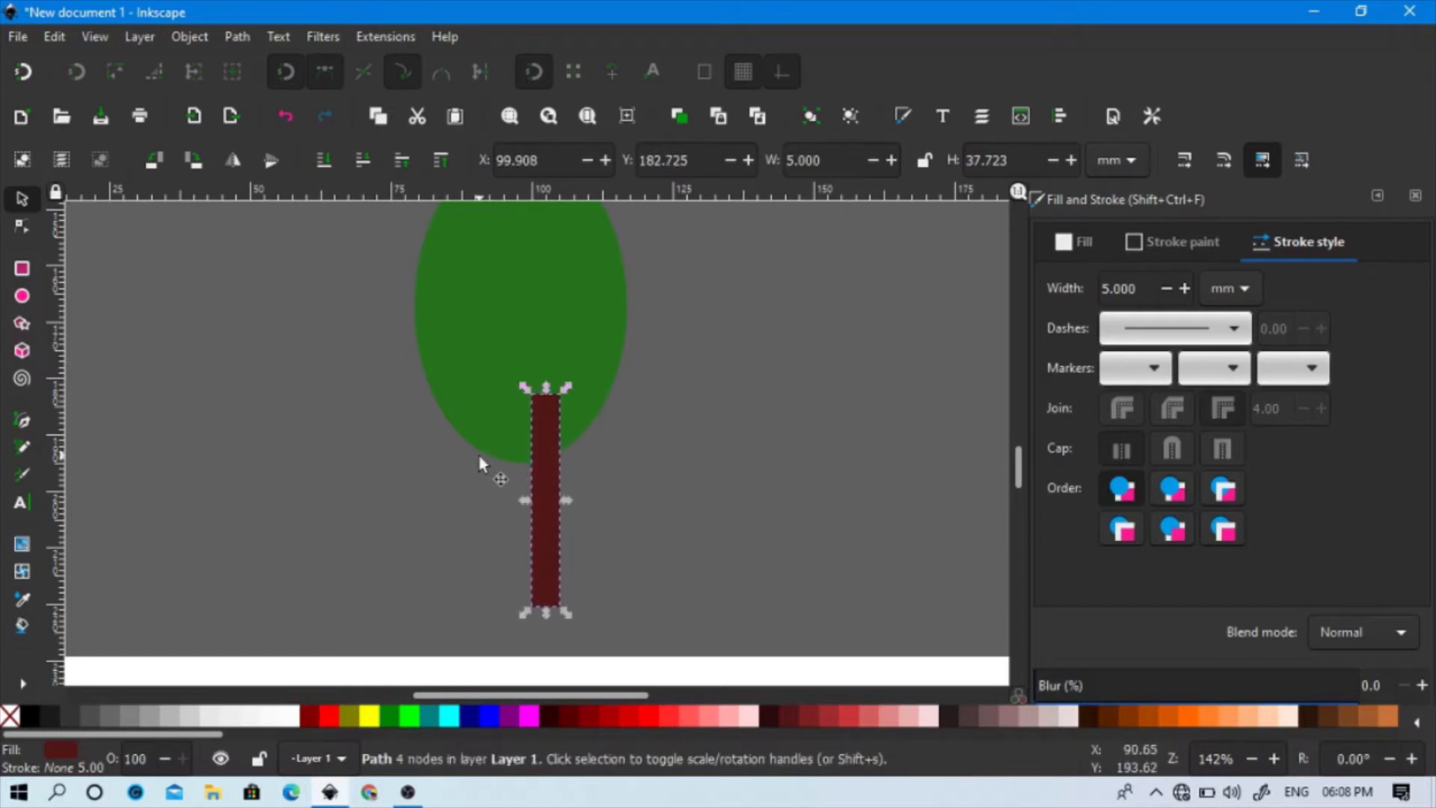
Duplicate the trunk, set the copy beside the tree and shrink it into a smaller piece for a branch.
{"action": "right_click", "coordinate": [535, 446]}
{"action": "left_click", "coordinate": [645, 321]}
{"action": "left_click_drag", "start_coordinate": [546, 456], "coordinate": [390, 441]}
{"action": "left_click_drag", "start_coordinate": [408, 375], "coordinate": [367, 412]}
{"action": "left_click", "coordinate": [387, 461]}
Attach the small piece diagonally to the trunk's left side as a branch and extend the trunk's top upward.
{"action": "left_click_drag", "start_coordinate": [377, 464], "coordinate": [548, 360]}
{"action": "left_click", "coordinate": [550, 413]}
{"action": "left_click", "coordinate": [491, 374]}
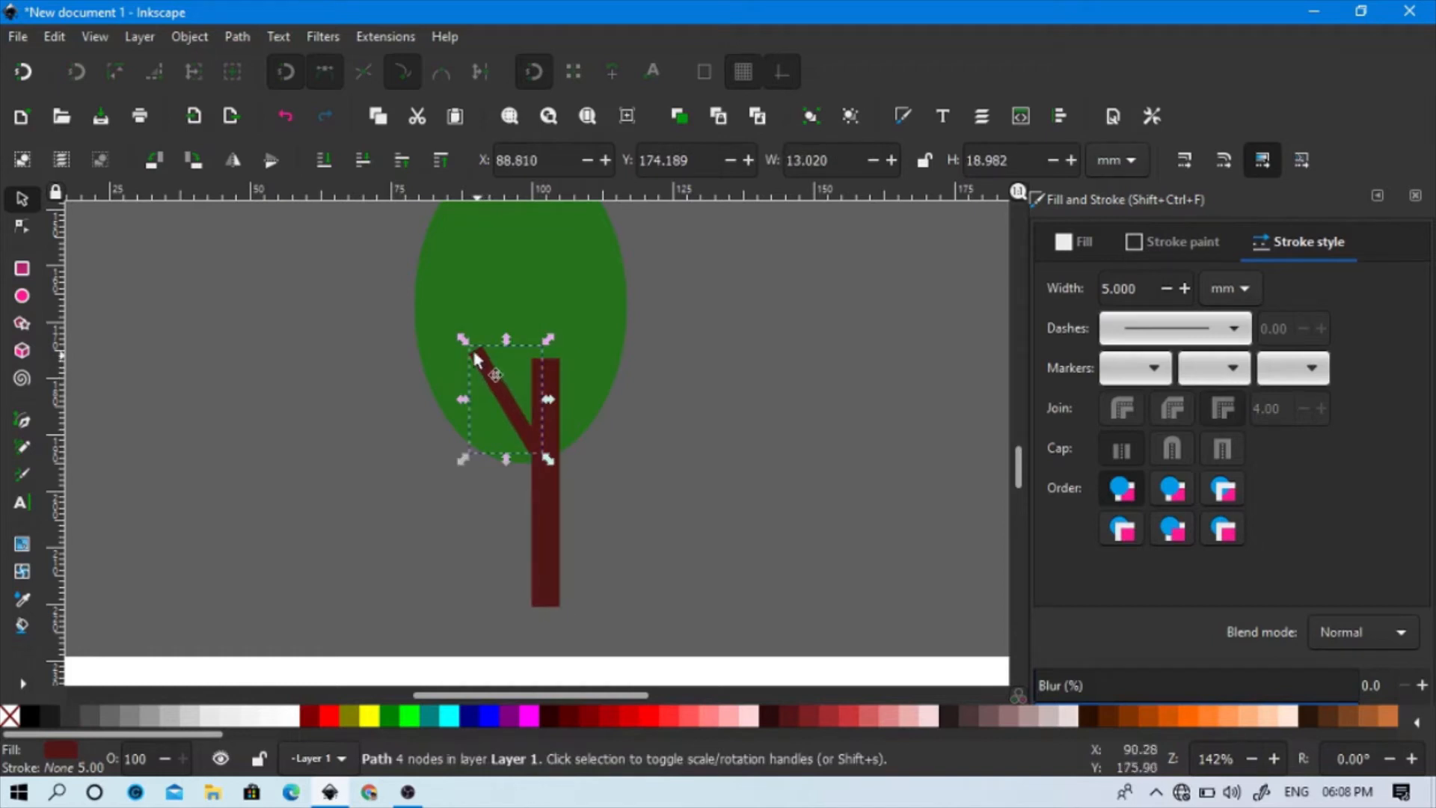
Edit the left branch's nodes to shorten it and widen its outer end, about 9 × 9.5 mm overall.
{"action": "left_click", "coordinate": [25, 231]}
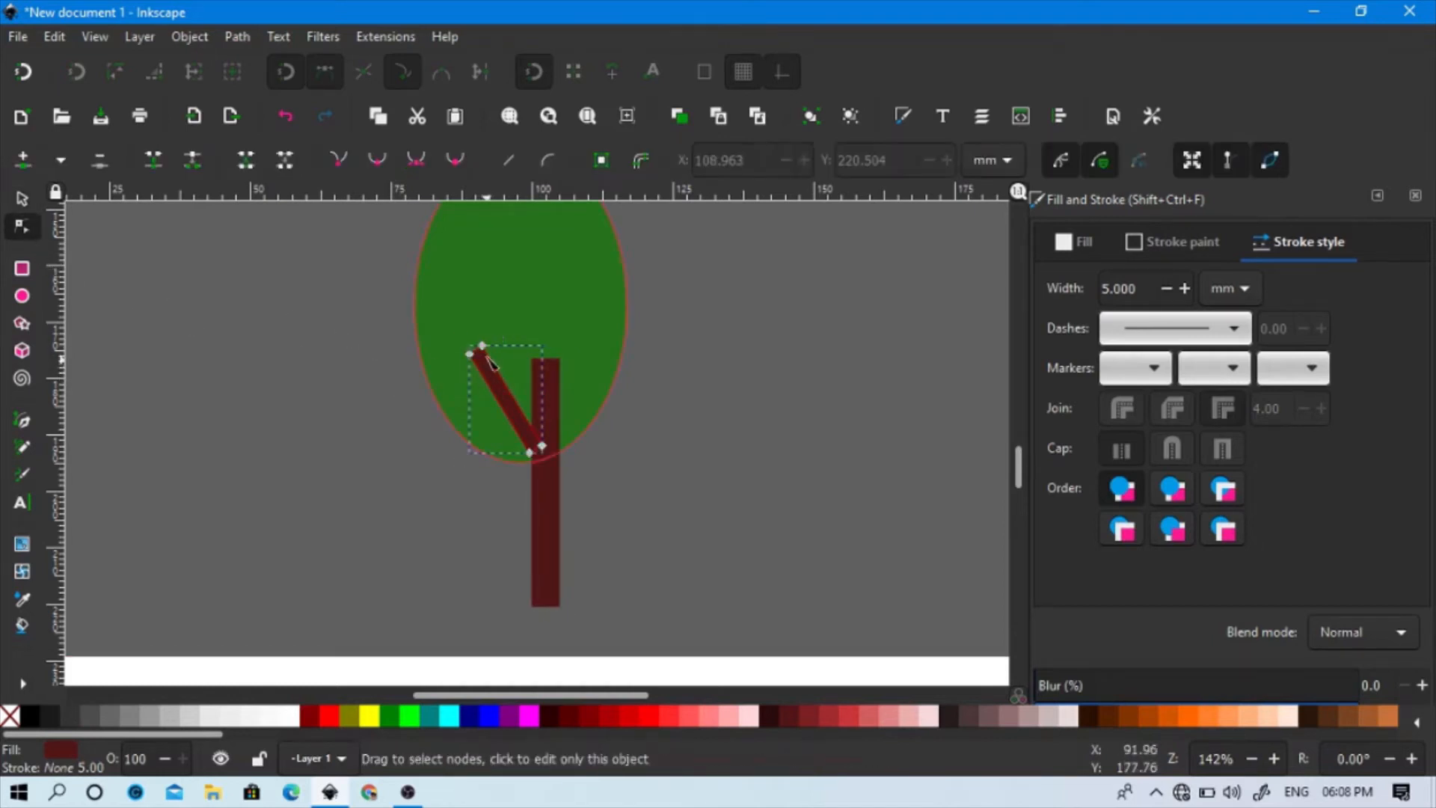
{"action": "left_click_drag", "start_coordinate": [359, 308], "coordinate": [496, 405]}
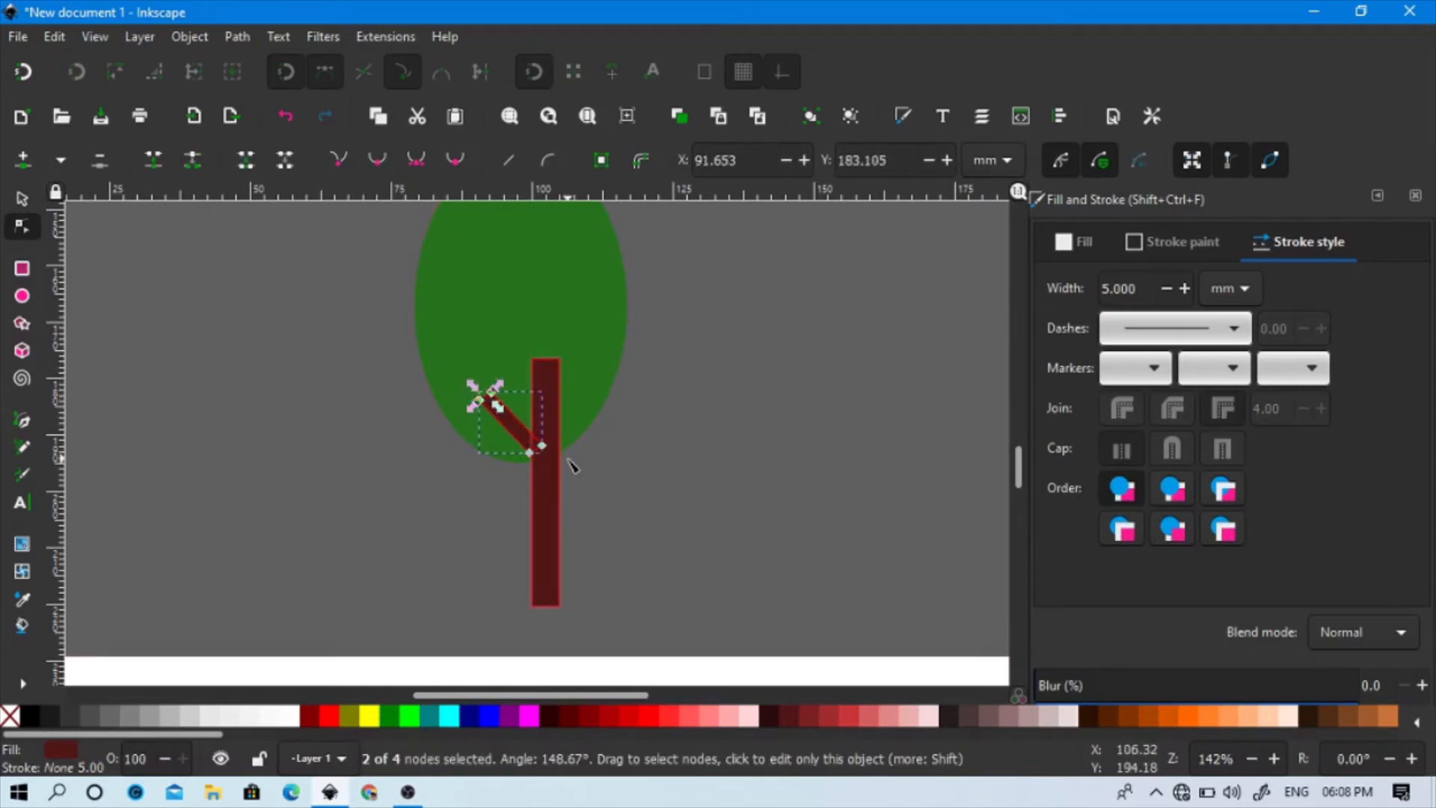
{"action": "left_click_drag", "start_coordinate": [593, 481], "coordinate": [544, 444]}
{"action": "mouse_move", "coordinate": [496, 398]}
{"action": "left_mouse_down"}
{"action": "mouse_move", "coordinate": [472, 403]}
{"action": "mouse_move", "coordinate": [495, 414]}
{"action": "left_mouse_up"}
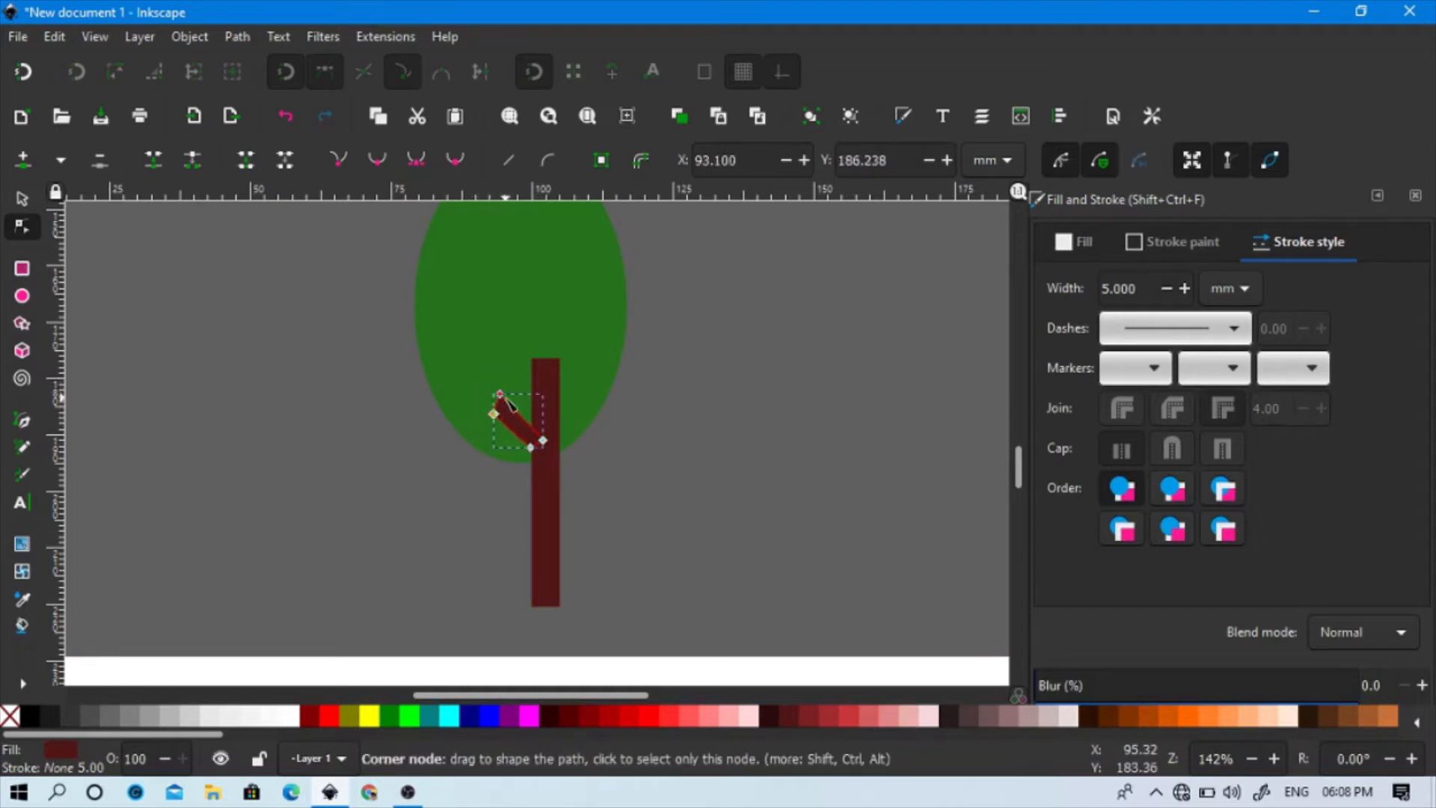
Duplicate the left branch, flip the copy horizontally and place it slightly higher on the trunk's right side.
{"action": "left_click", "coordinate": [21, 199]}
{"action": "right_click", "coordinate": [510, 415]}
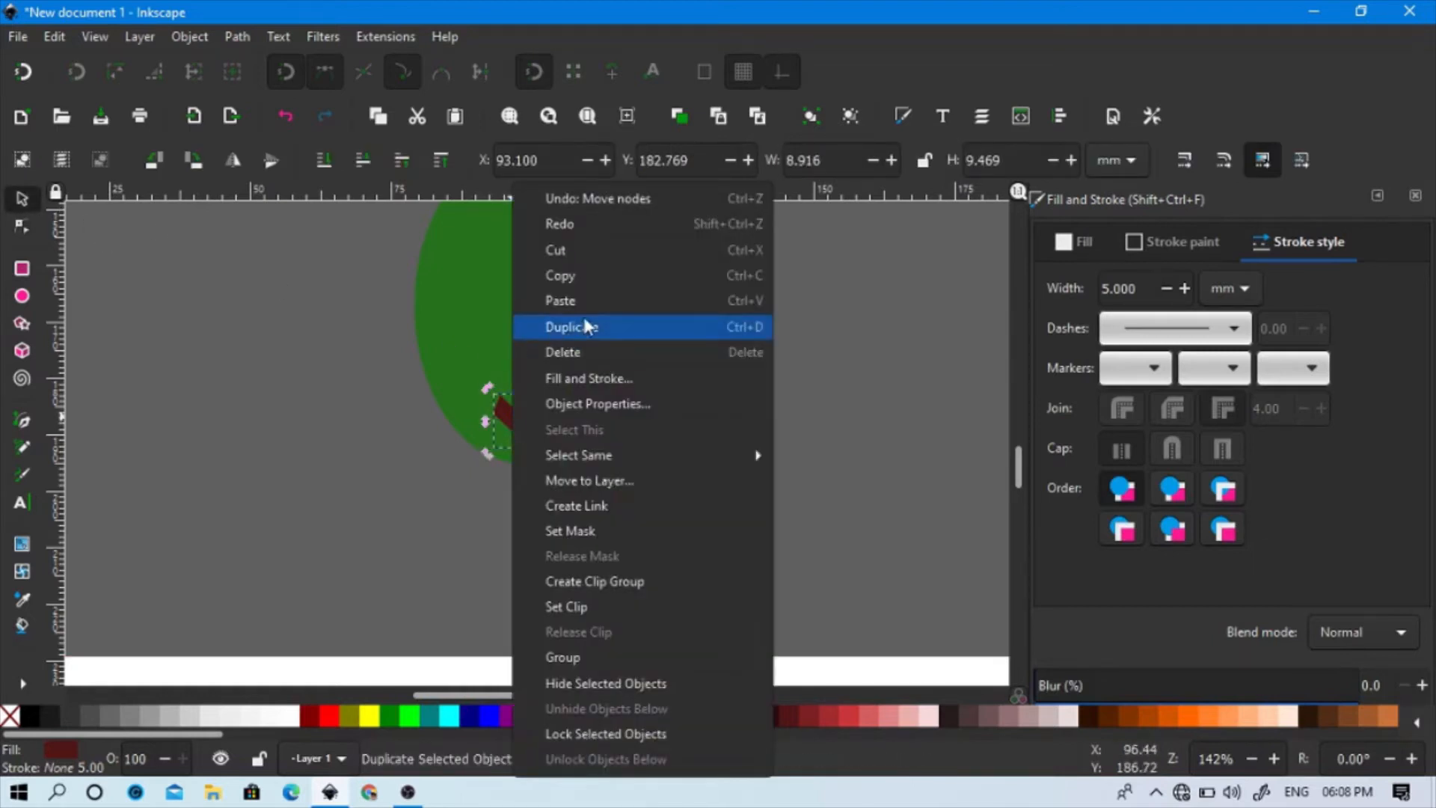
{"action": "left_click", "coordinate": [591, 324]}
{"action": "left_click", "coordinate": [511, 416]}
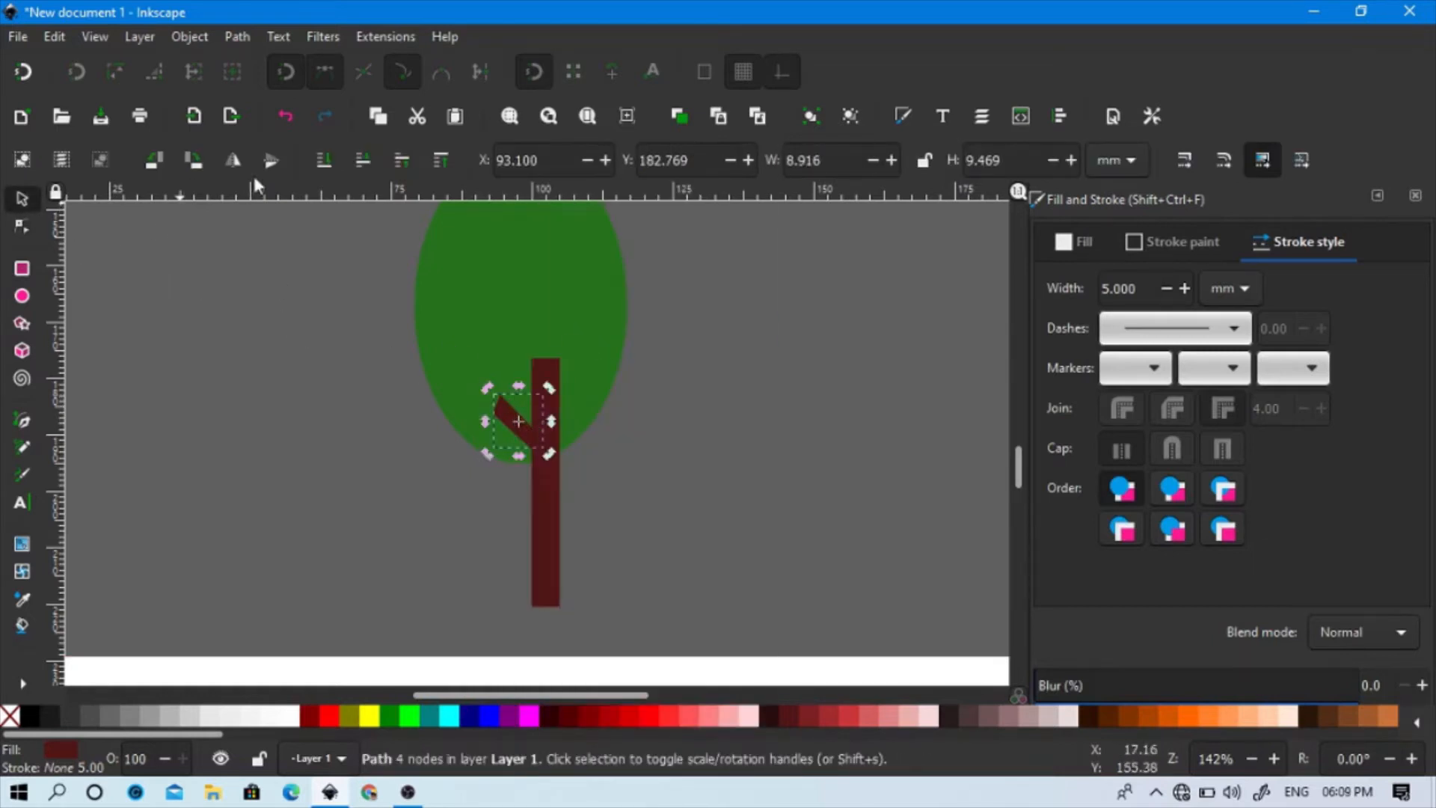
{"action": "left_click_drag", "start_coordinate": [524, 403], "coordinate": [585, 371]}
Move the left branch's outer end nodes up and outward to lengthen the branch.
{"action": "left_click", "coordinate": [523, 431]}
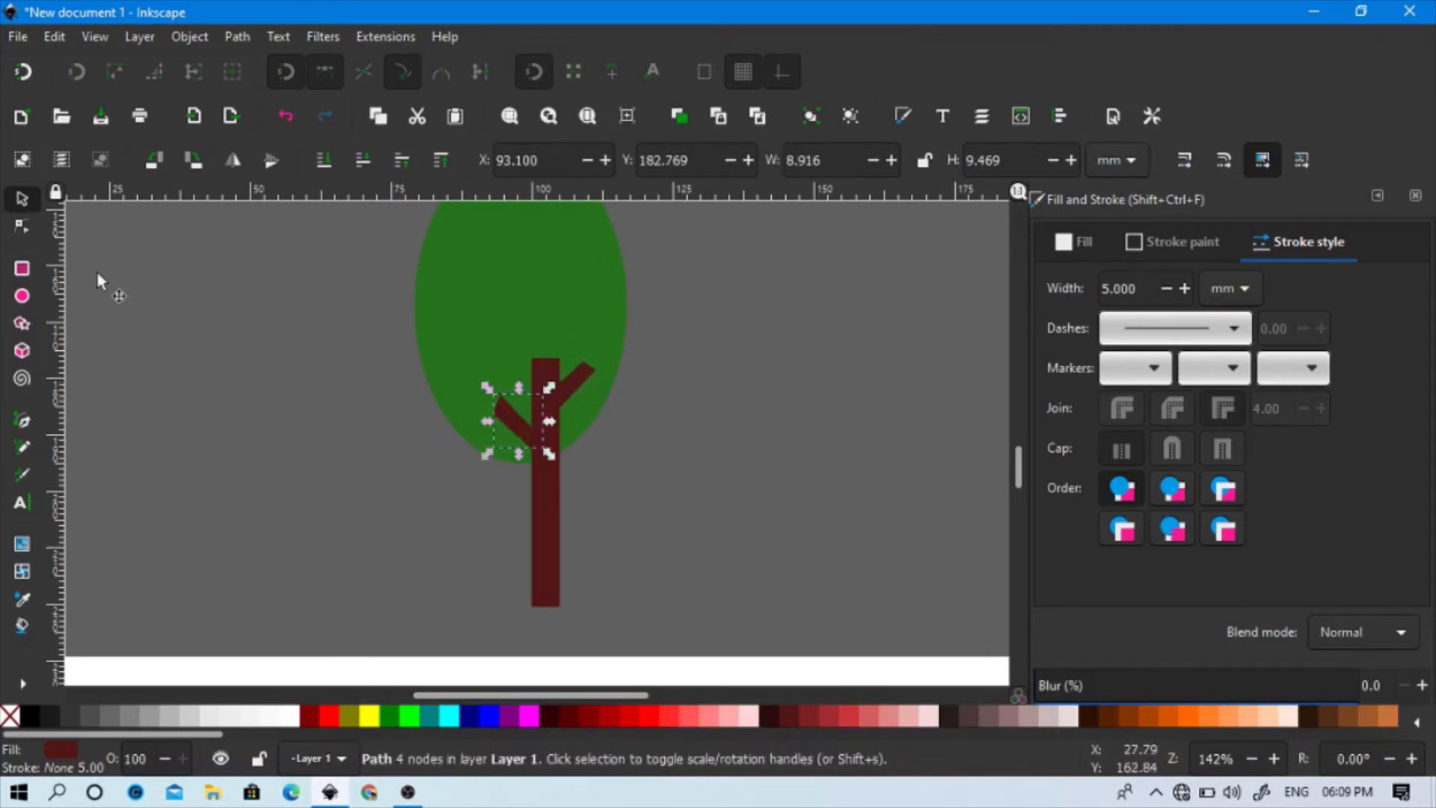
{"action": "left_click", "coordinate": [22, 226]}
{"action": "left_click_drag", "start_coordinate": [390, 337], "coordinate": [481, 397]}
Move the trunk's two top nodes up and slightly left to make the trunk taller with a slight lean.
{"action": "left_click", "coordinate": [557, 380]}
{"action": "left_click_drag", "start_coordinate": [573, 376], "coordinate": [557, 337]}
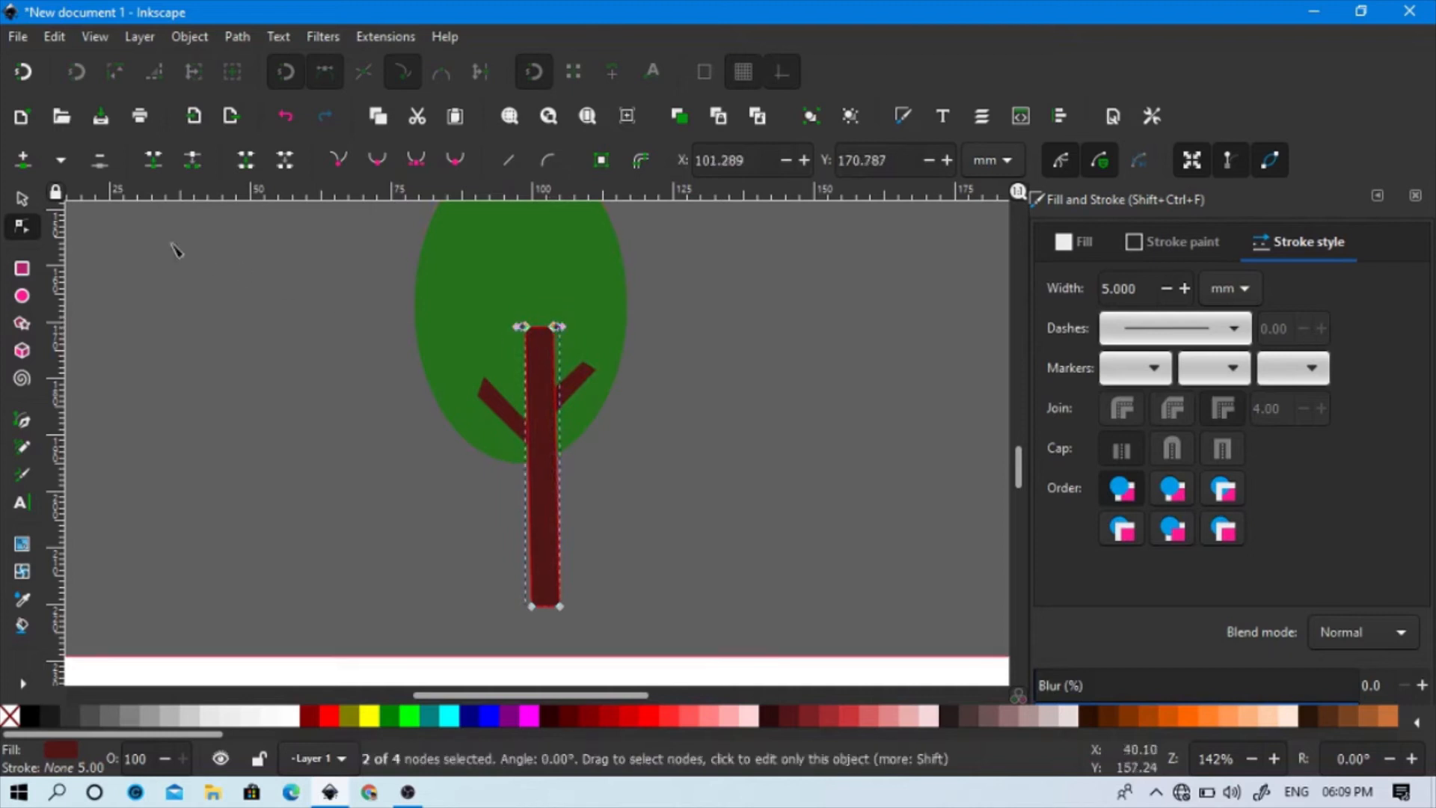
{"action": "left_click", "coordinate": [21, 198]}
{"action": "left_click", "coordinate": [291, 442]}
Duplicate the right branch, place the copy to the left of the tree, flip it horizontally and rotate it steeper.
{"action": "left_click", "coordinate": [578, 374]}
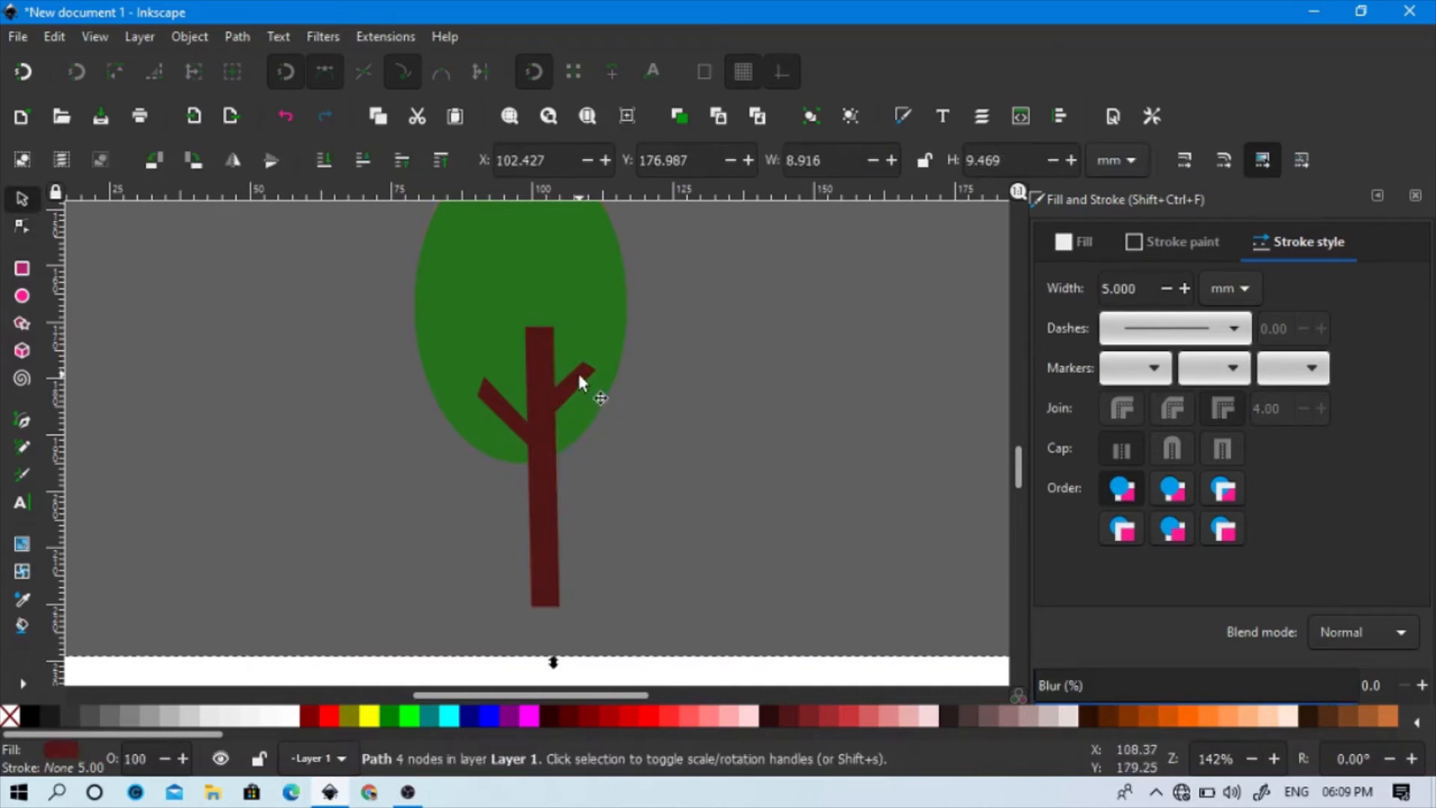
{"action": "right_click", "coordinate": [577, 371]}
{"action": "left_click", "coordinate": [661, 336]}
{"action": "left_click_drag", "start_coordinate": [566, 385], "coordinate": [335, 388]}
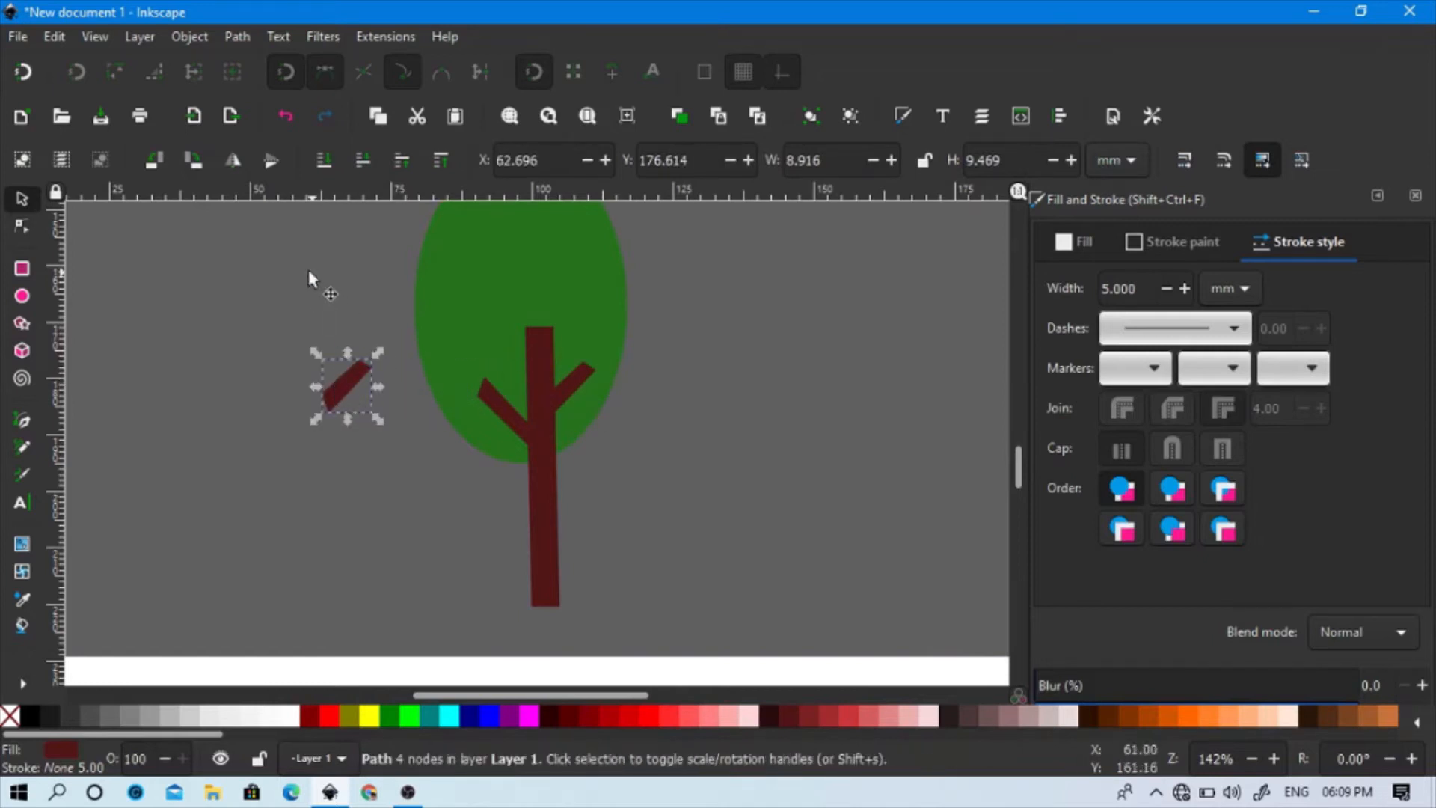
{"action": "left_click", "coordinate": [228, 167]}
{"action": "mouse_move", "coordinate": [351, 385]}
{"action": "left_mouse_down"}
{"action": "mouse_move", "coordinate": [374, 419]}
{"action": "mouse_move", "coordinate": [352, 385]}
{"action": "mouse_move", "coordinate": [358, 401]}
{"action": "left_mouse_up"}
{"action": "left_click", "coordinate": [371, 417]}
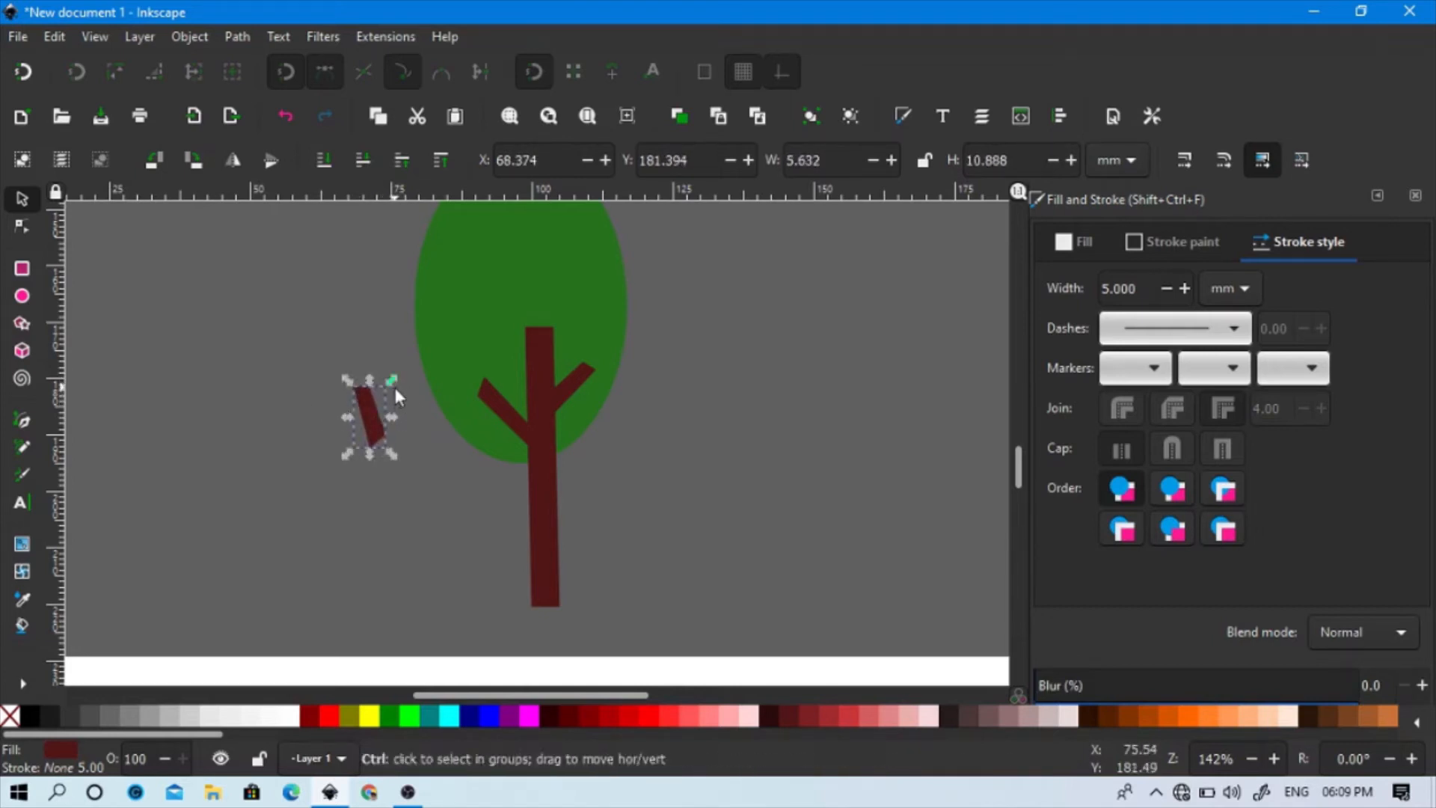
Shrink the branch copy to about 2.4 × 6.7 mm and place it upright on the left branch as a twig.
{"action": "left_click_drag", "start_coordinate": [389, 381], "coordinate": [584, 357]}
{"action": "scroll", "coordinate": [366, 410], "scroll_direction": "up", "scroll_amount": 1, "text": "ctrl"}
{"action": "left_click", "coordinate": [557, 382]}
{"action": "left_click", "coordinate": [568, 378]}
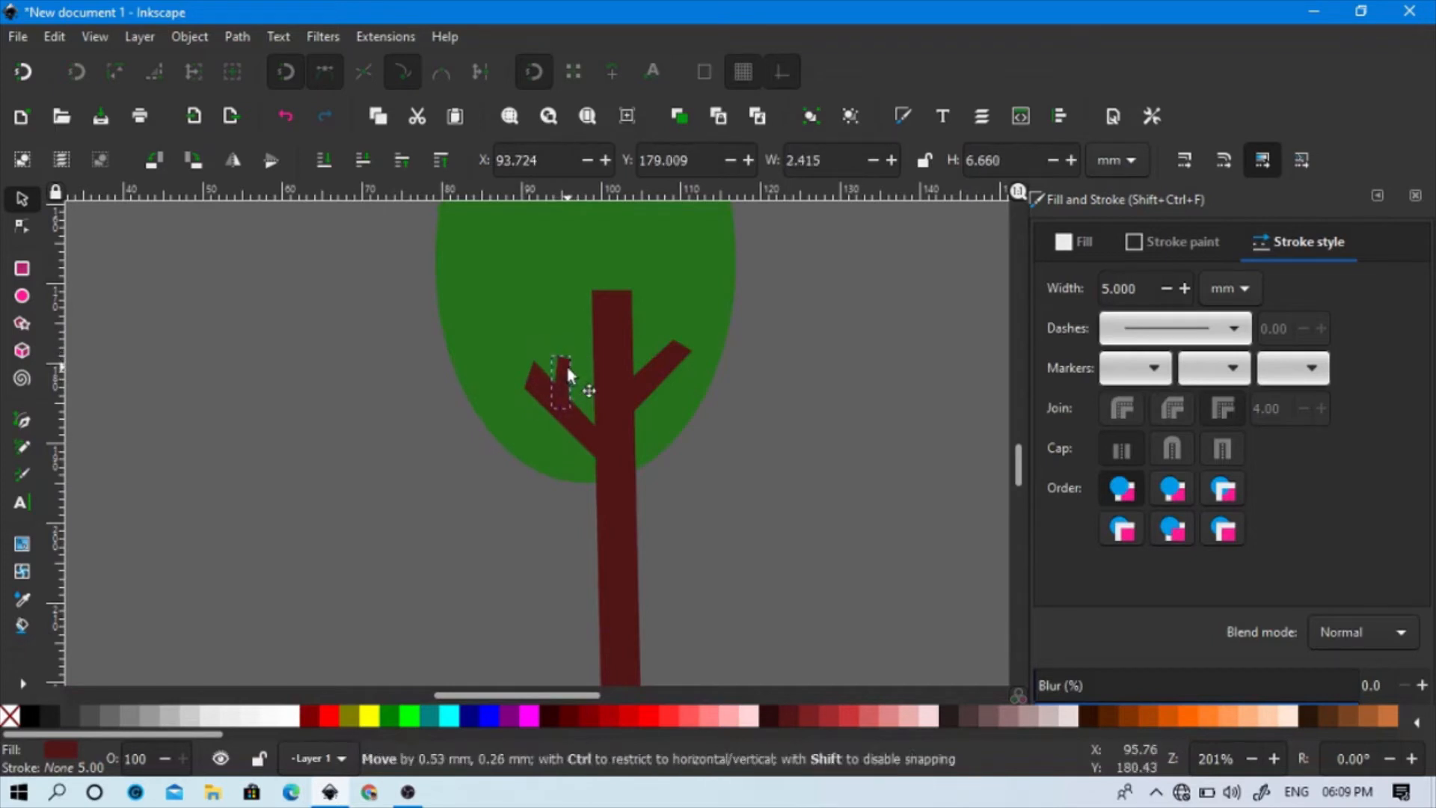
{"action": "left_click", "coordinate": [652, 471]}
Union the trunk, both branches and the twig into one path and move it slightly left and up within the crown.
{"action": "scroll", "coordinate": [584, 470], "scroll_direction": "down", "scroll_amount": 2, "text": "ctrl"}
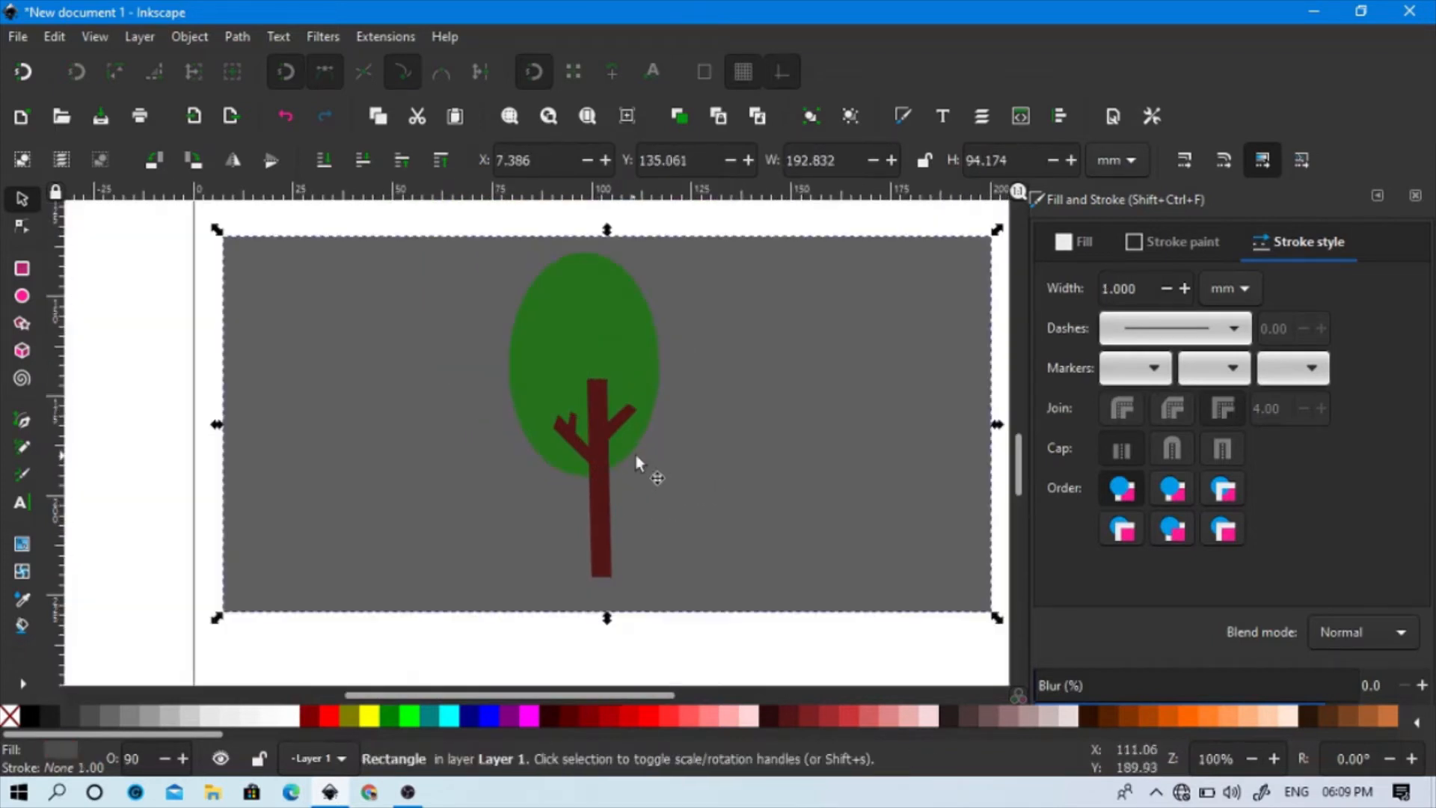
{"action": "left_click_drag", "start_coordinate": [689, 653], "coordinate": [539, 342]}
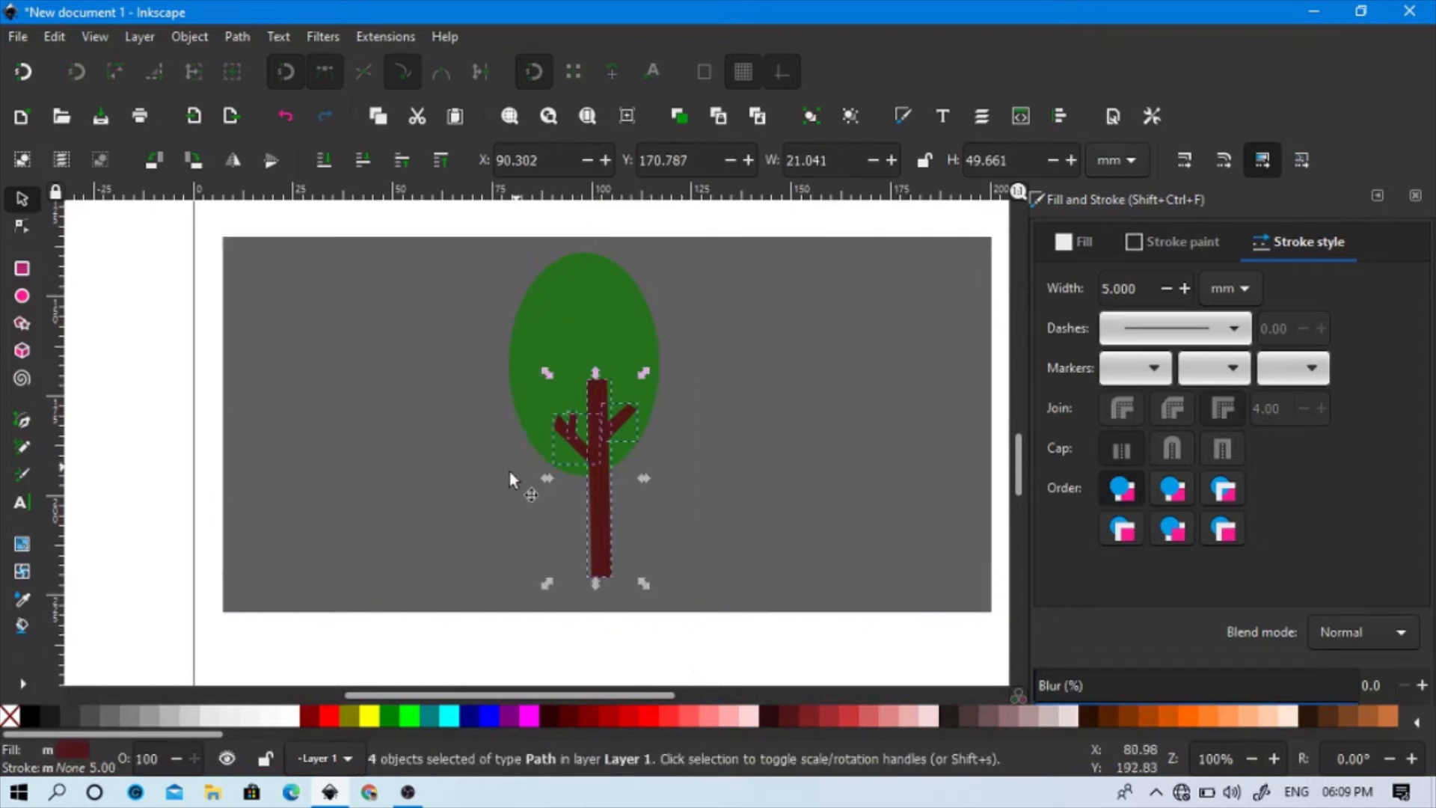
{"action": "left_click", "coordinate": [230, 36]}
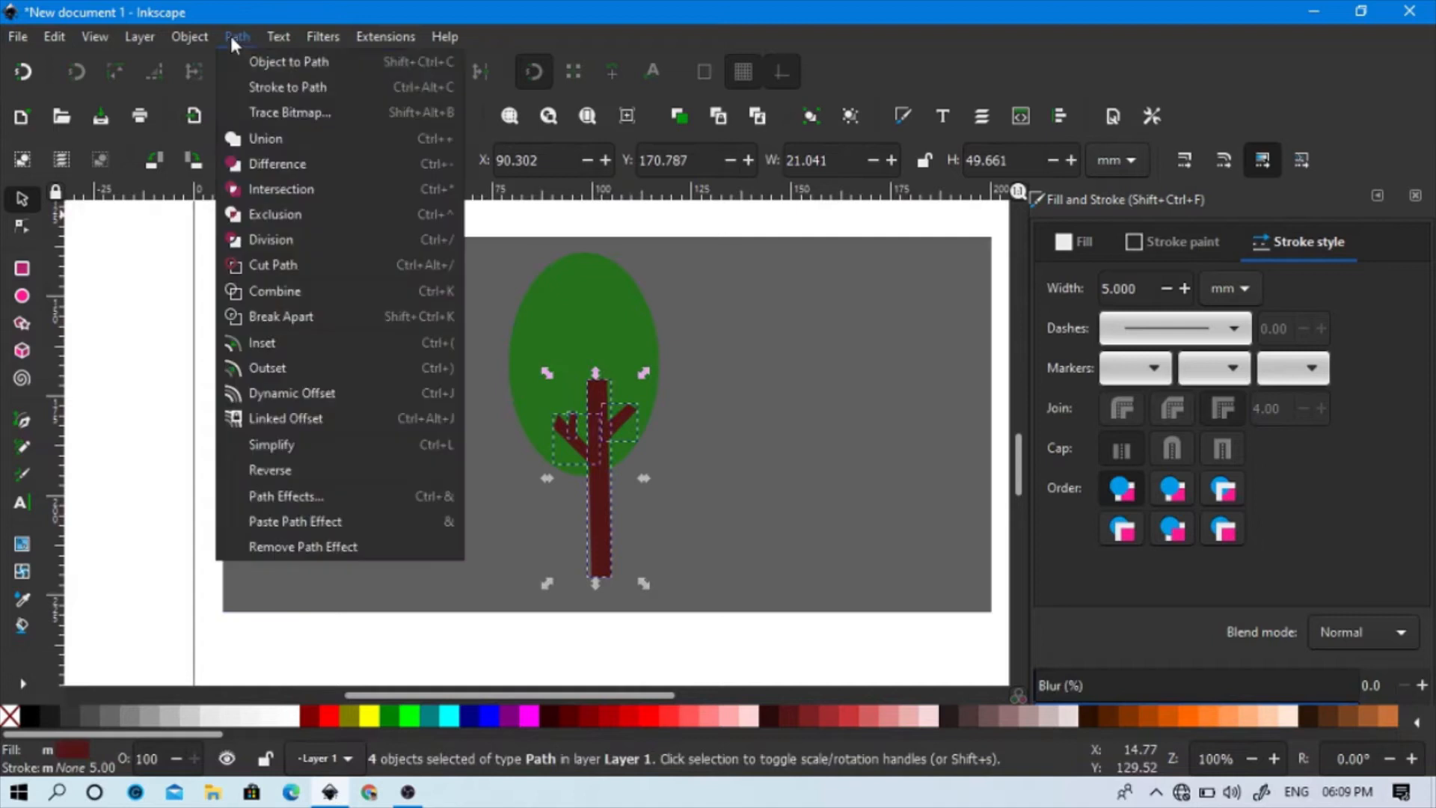
{"action": "left_click", "coordinate": [257, 139]}
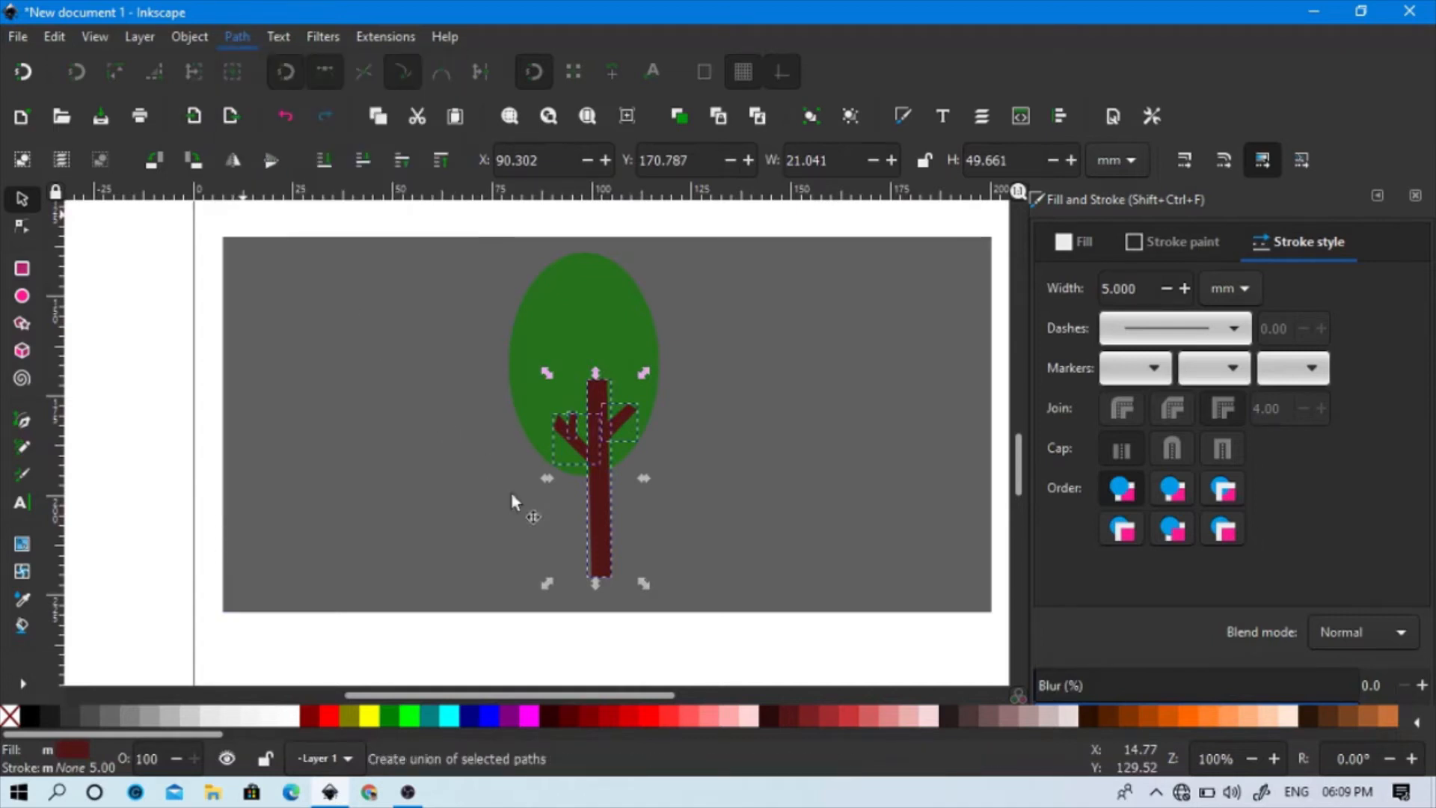
{"action": "left_click", "coordinate": [590, 637]}
{"action": "left_click", "coordinate": [594, 447]}
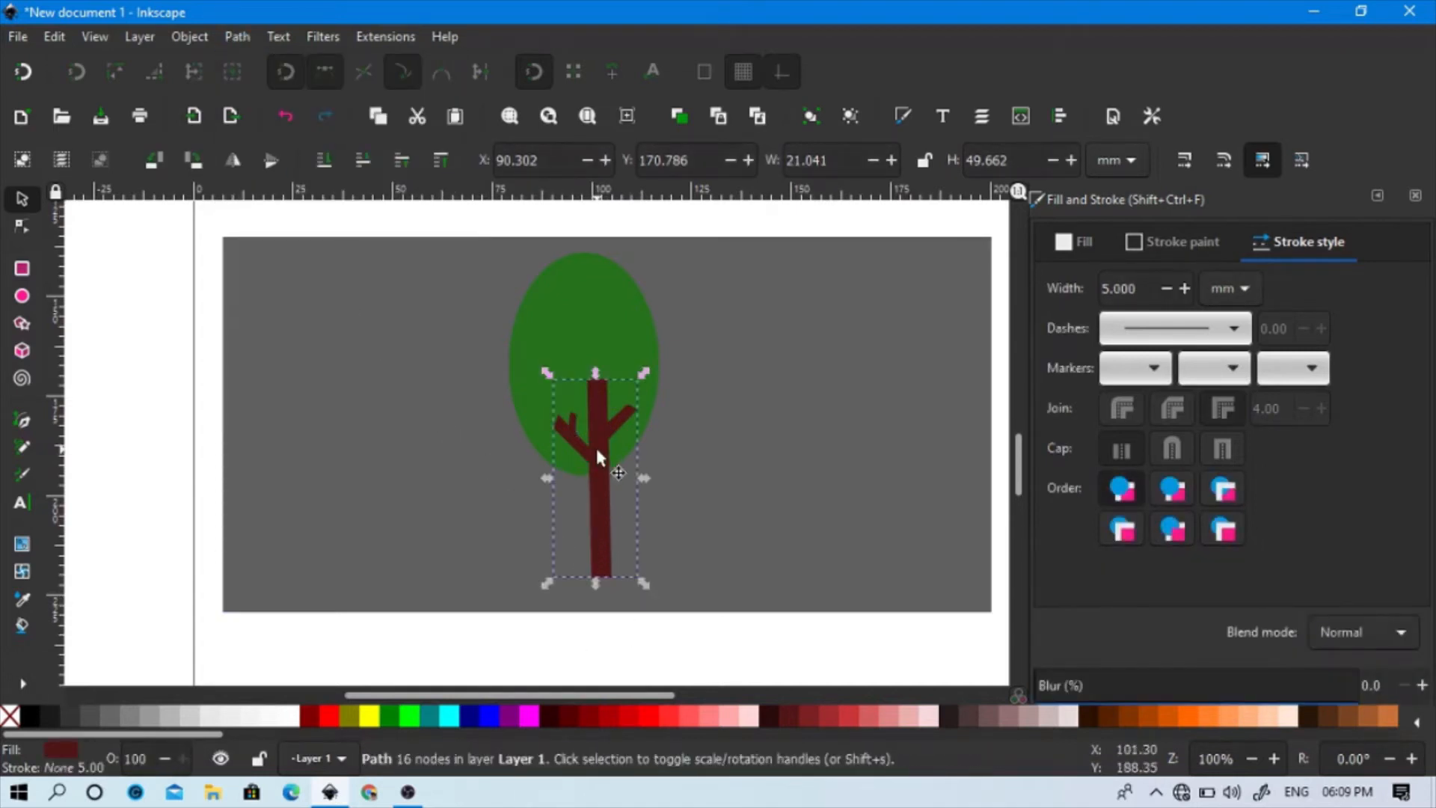
{"action": "left_click_drag", "start_coordinate": [595, 445], "coordinate": [587, 440]}
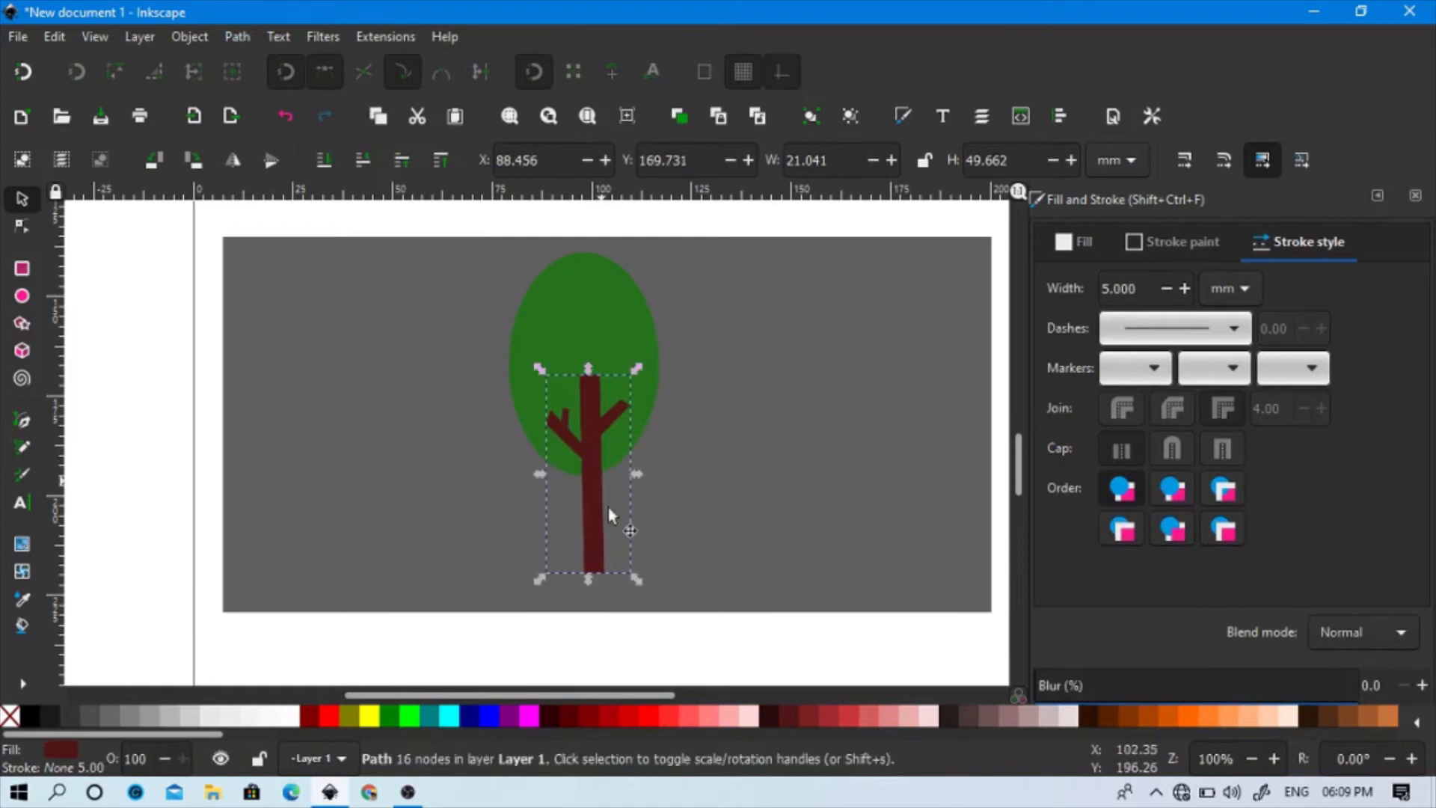
Draw a flat ellipse about 34 × 11 mm around the trunk's base as the tree's shade and lower it behind the trunk.
{"action": "left_click", "coordinate": [622, 668]}
{"action": "left_click", "coordinate": [571, 370]}
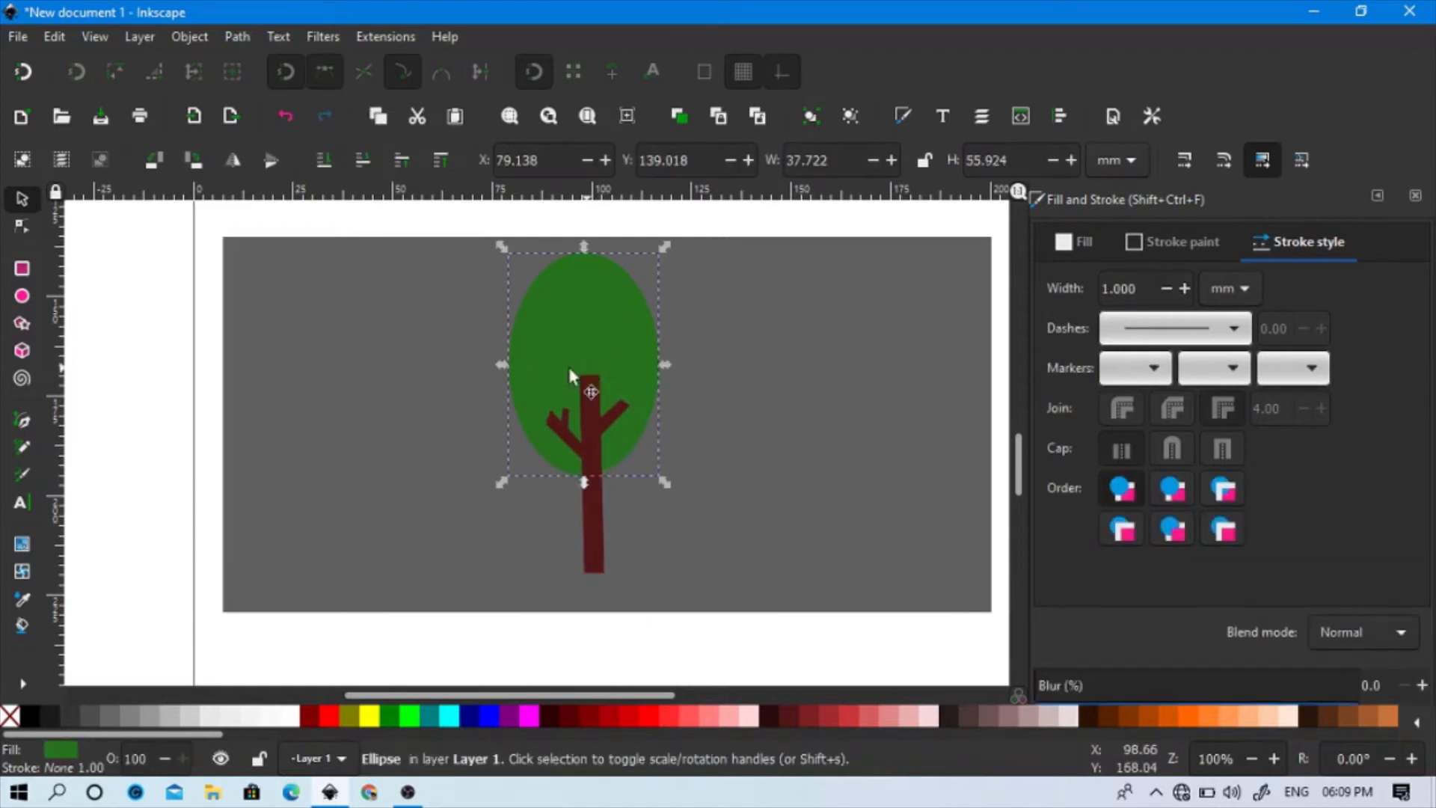
{"action": "left_click", "coordinate": [118, 387]}
{"action": "left_click", "coordinate": [24, 298]}
{"action": "left_click_drag", "start_coordinate": [668, 592], "coordinate": [528, 548]}
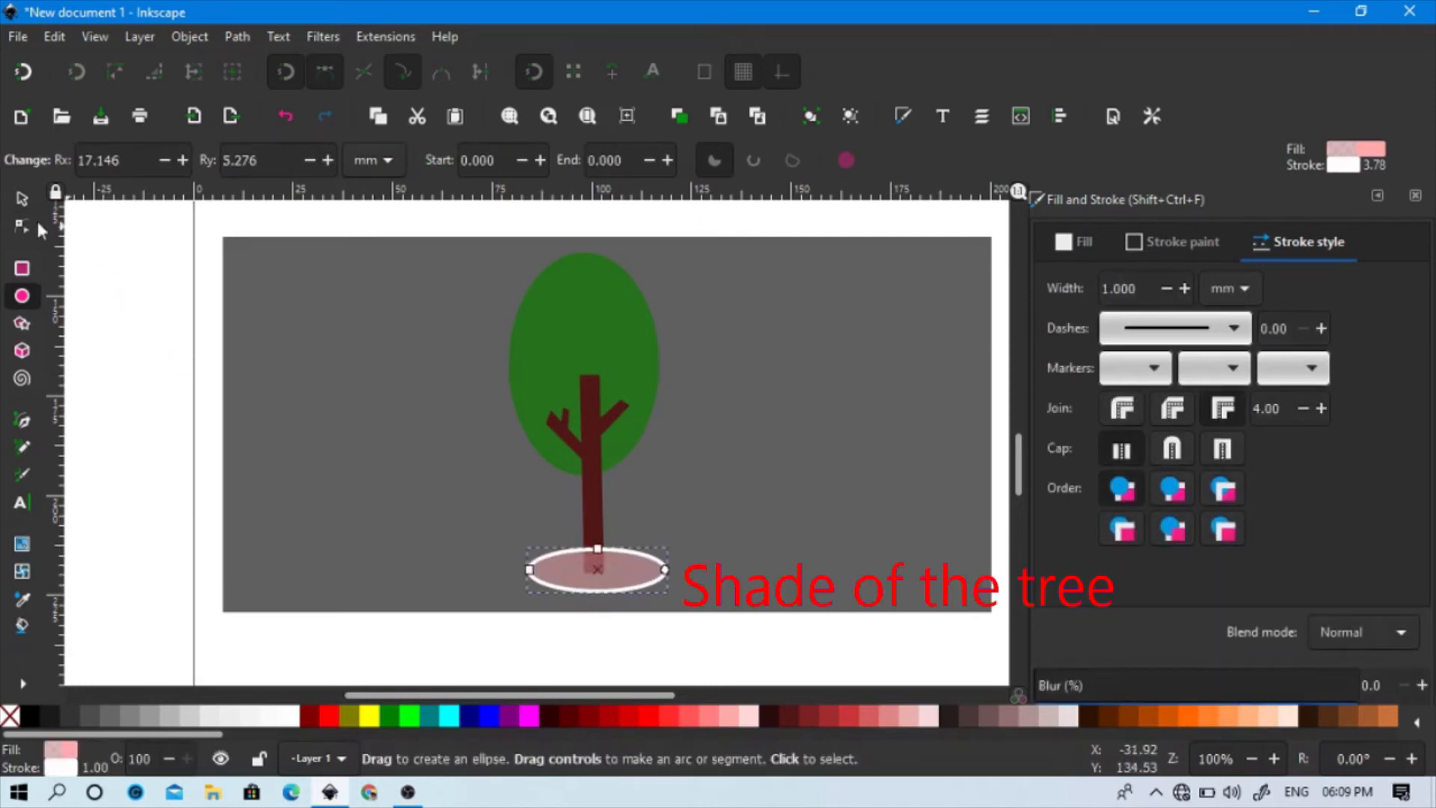
{"action": "left_click", "coordinate": [22, 198]}
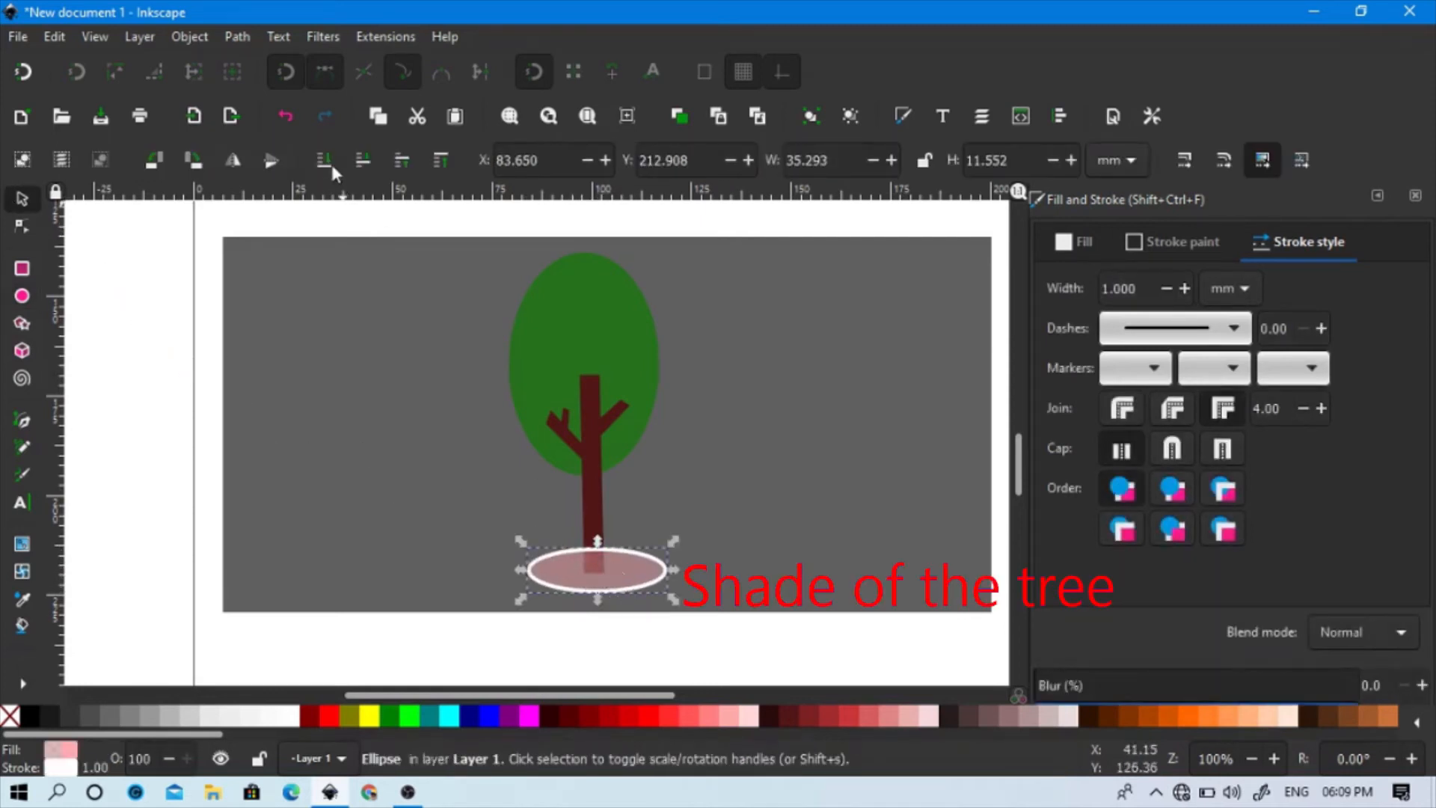
{"action": "left_click", "coordinate": [359, 163]}
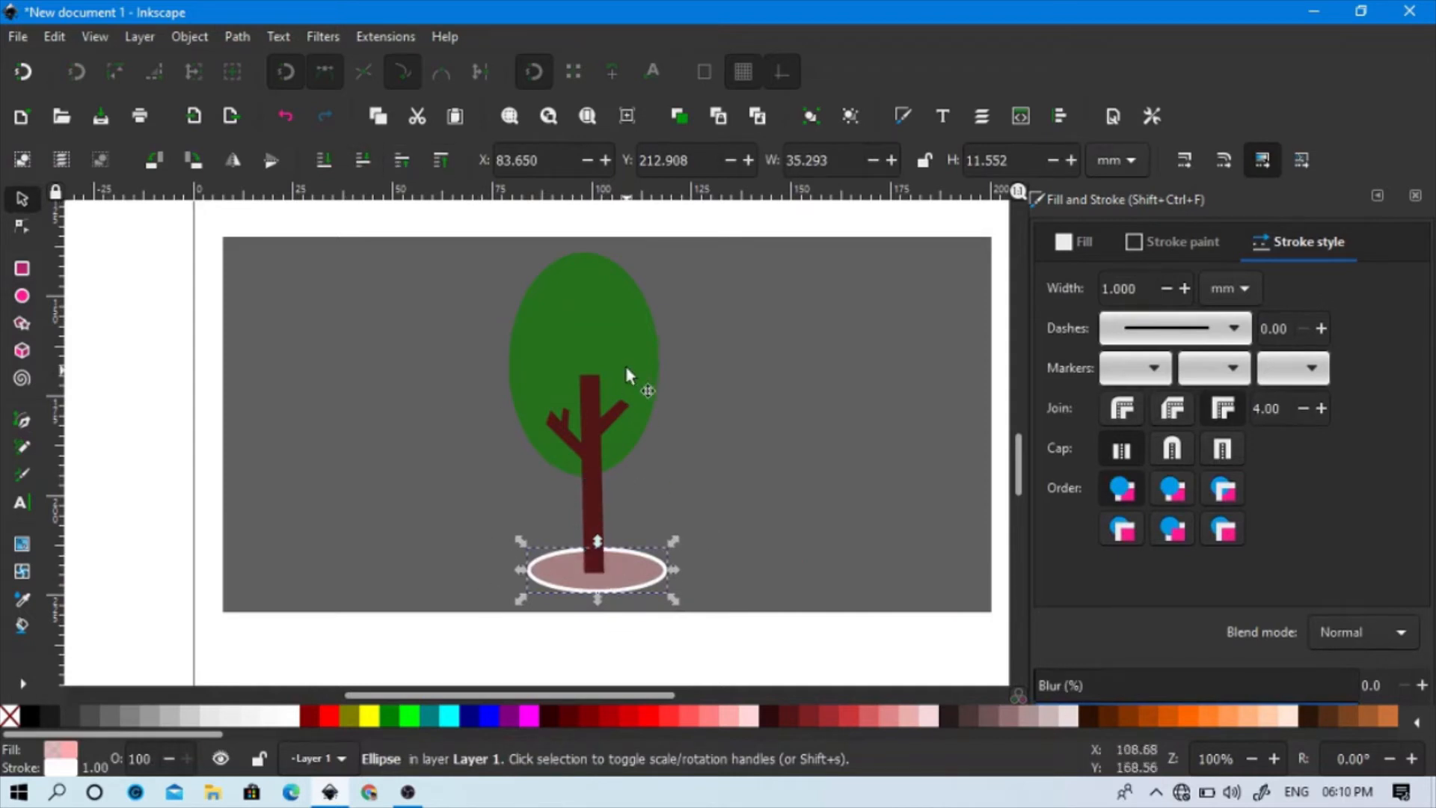
Remove the stroke from the shade ellipse at the base of the trunk.
{"action": "left_click", "coordinate": [628, 385]}
{"action": "left_click", "coordinate": [599, 544]}
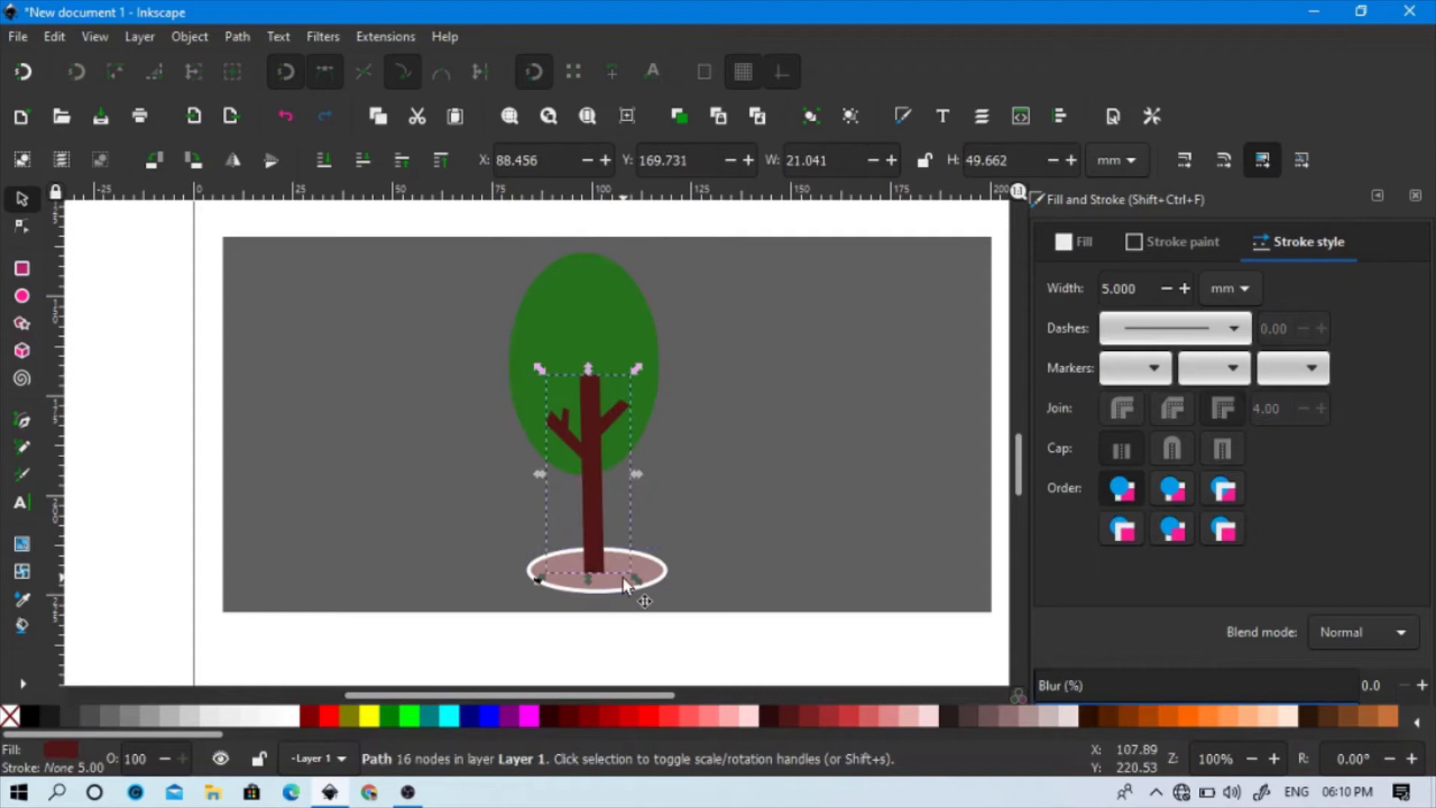
{"action": "left_click", "coordinate": [617, 583]}
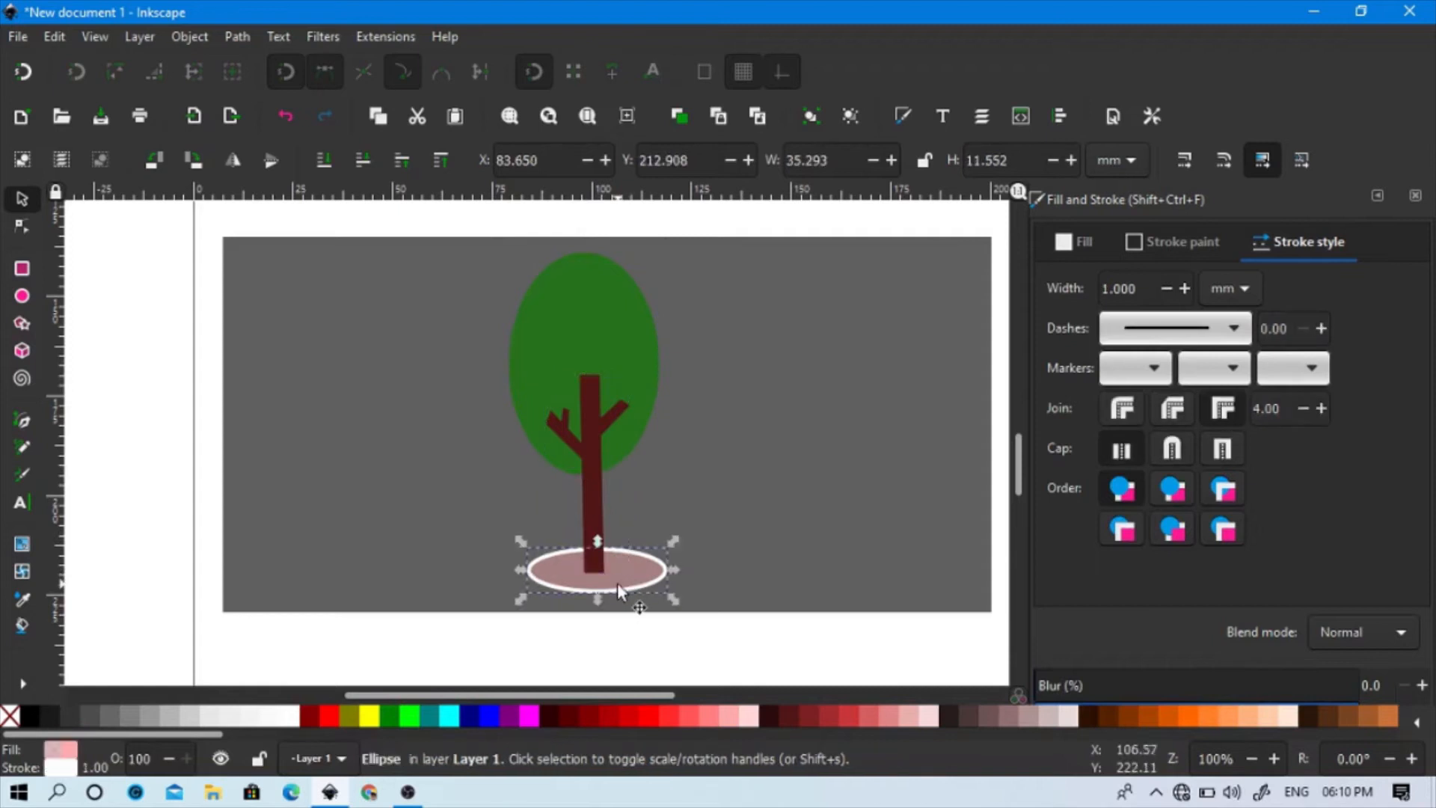
{"action": "left_click", "coordinate": [1182, 243]}
{"action": "left_click", "coordinate": [1050, 286]}
{"action": "left_click", "coordinate": [1077, 242]}
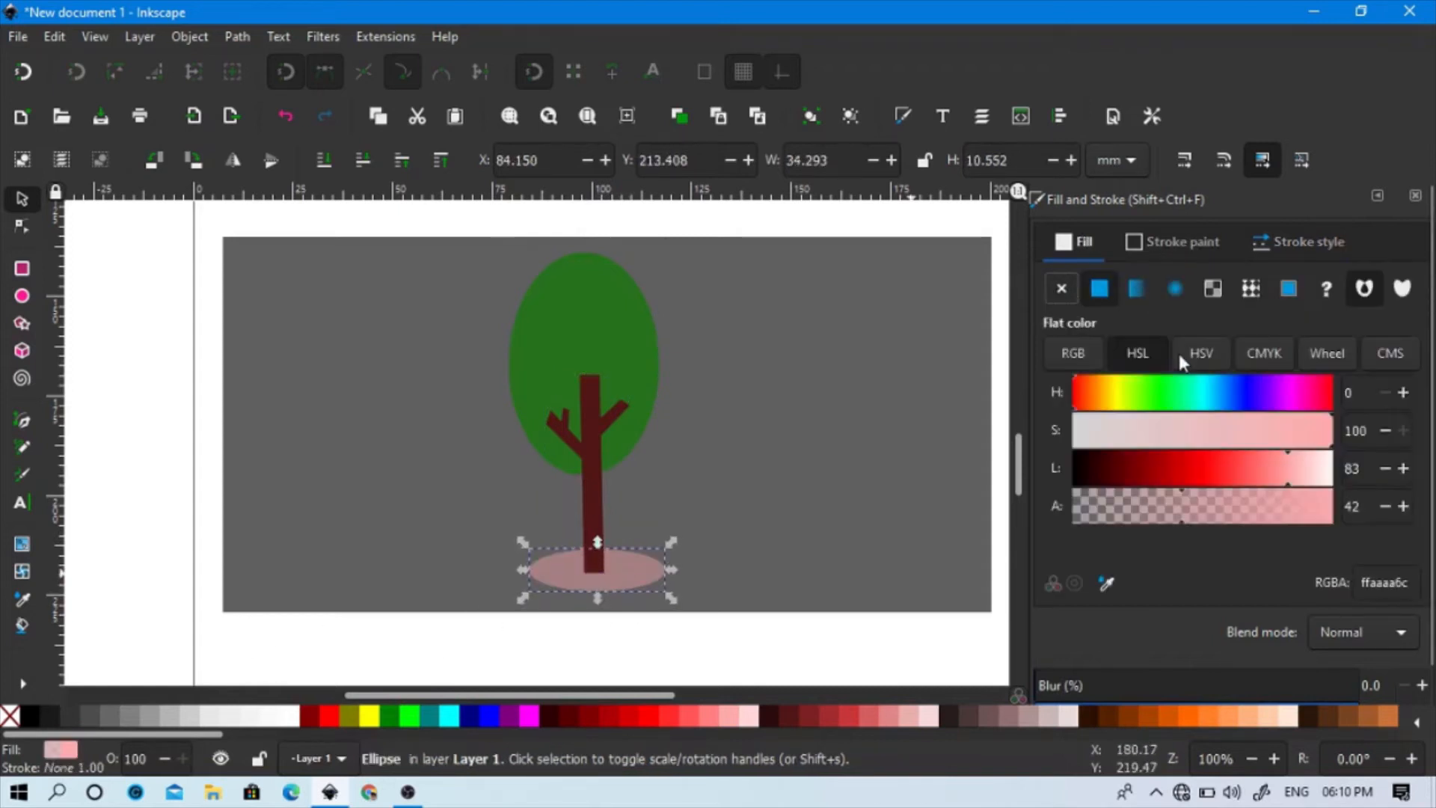
Fill the shade ellipse with opaque dark green, hue 104, saturation 75, lightness 17 and alpha 100.
{"action": "left_click", "coordinate": [1149, 393]}
{"action": "left_click", "coordinate": [1175, 467]}
{"action": "left_click", "coordinate": [1260, 431]}
{"action": "left_click", "coordinate": [1269, 435]}
{"action": "left_click", "coordinate": [1144, 471]}
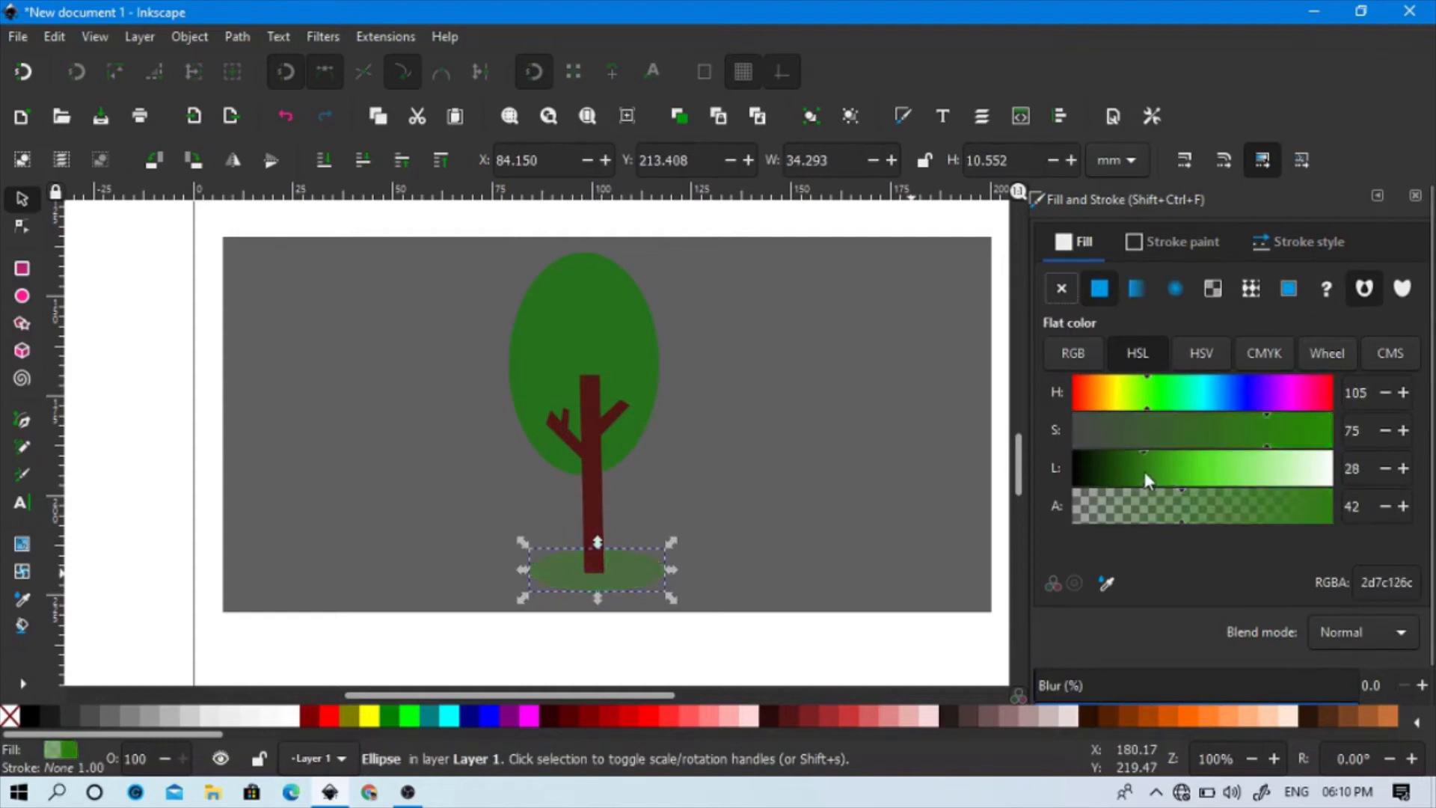
{"action": "left_click", "coordinate": [1333, 507]}
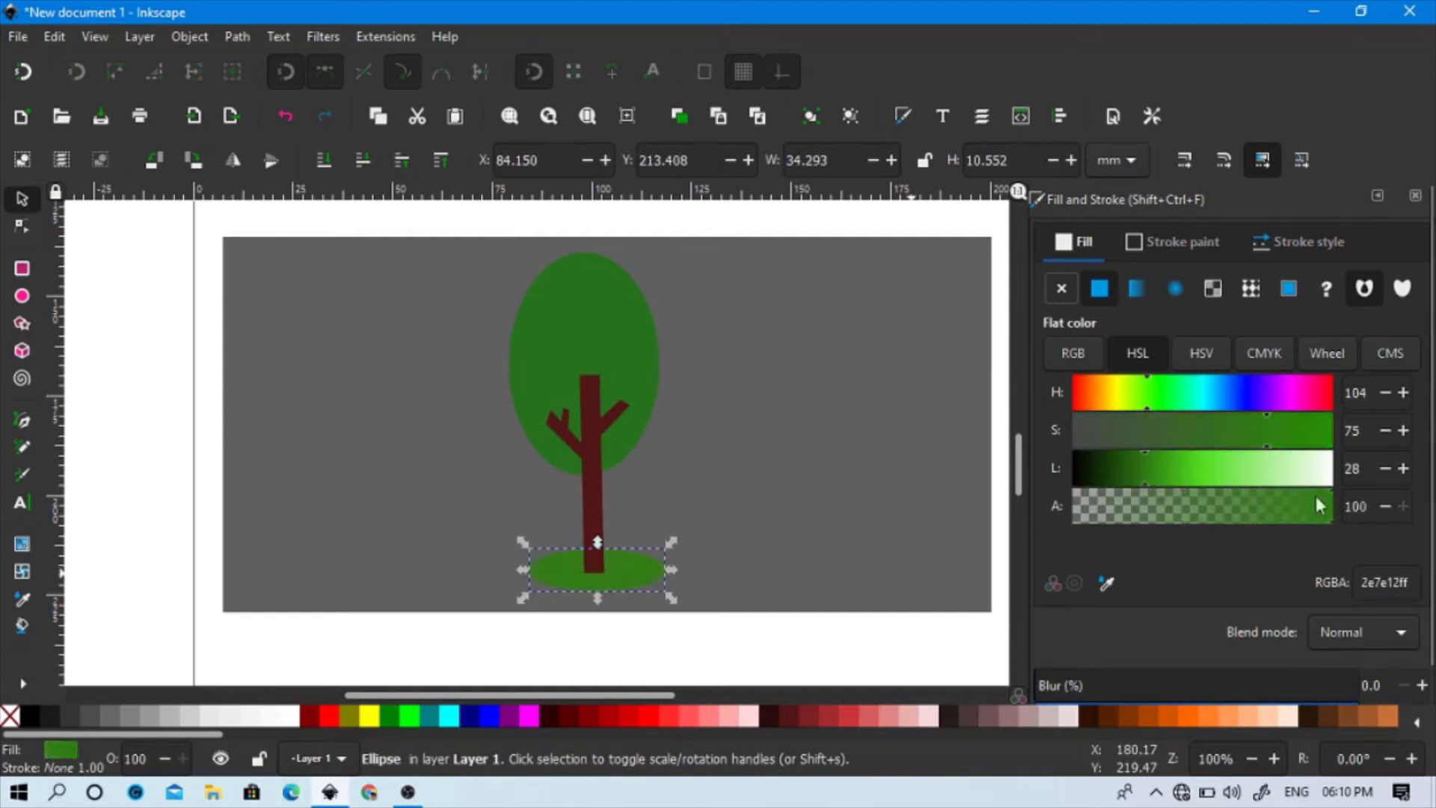
{"action": "left_click", "coordinate": [1135, 467]}
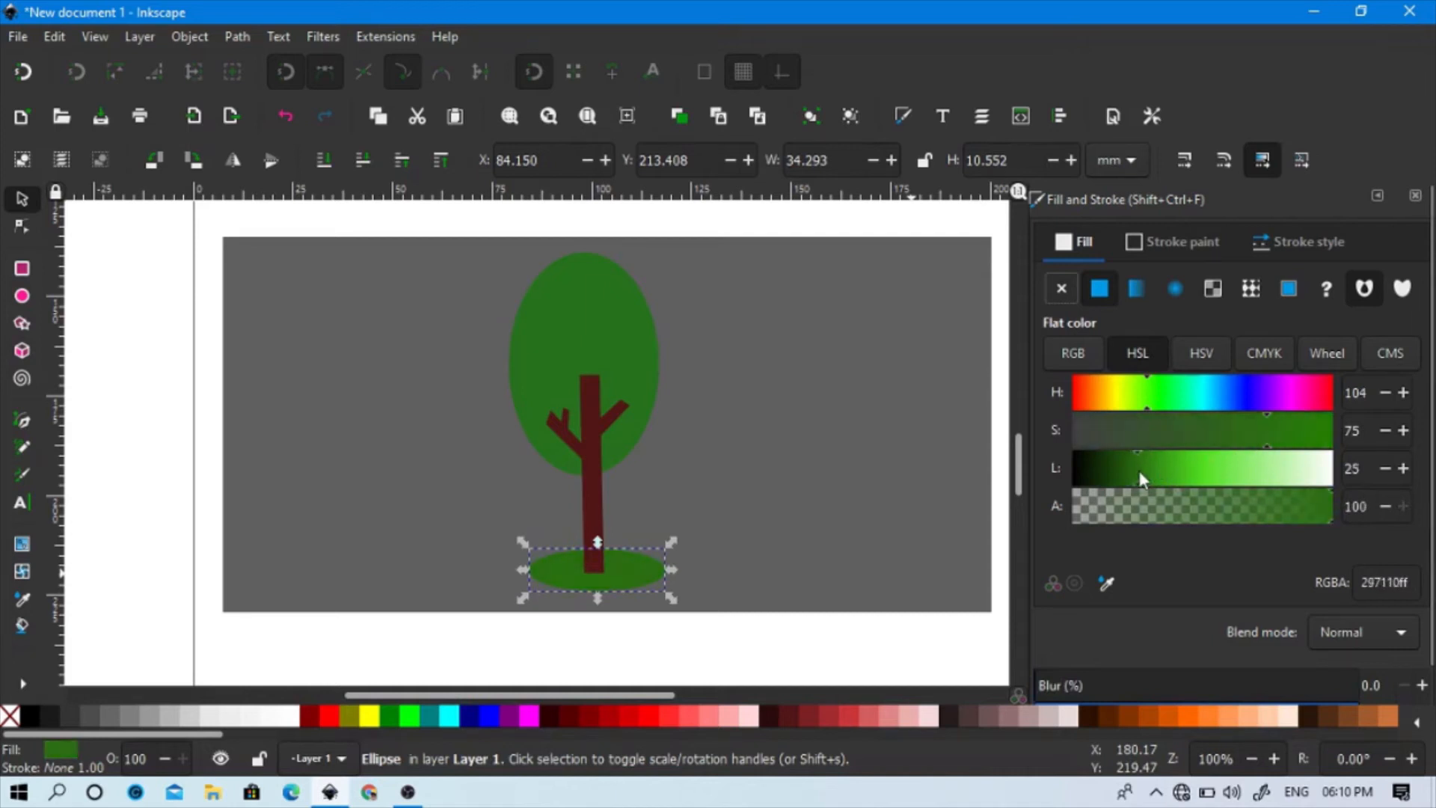
{"action": "left_click_drag", "start_coordinate": [1137, 470], "coordinate": [1115, 469]}
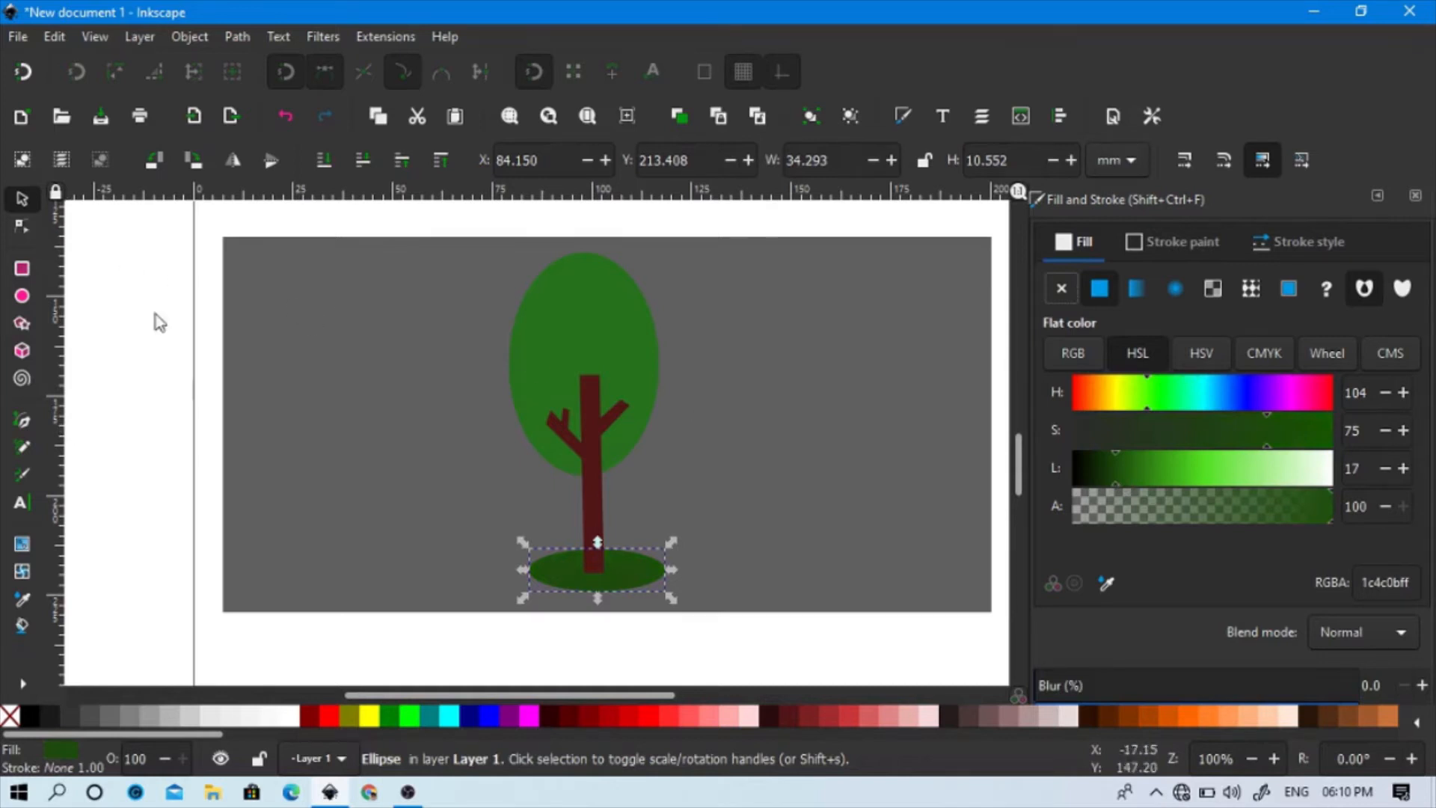
{"action": "left_click", "coordinate": [187, 371]}
Draw a small circle about 1.6 mm across in the upper left of the crown and remove its stroke.
{"action": "left_click", "coordinate": [563, 355]}
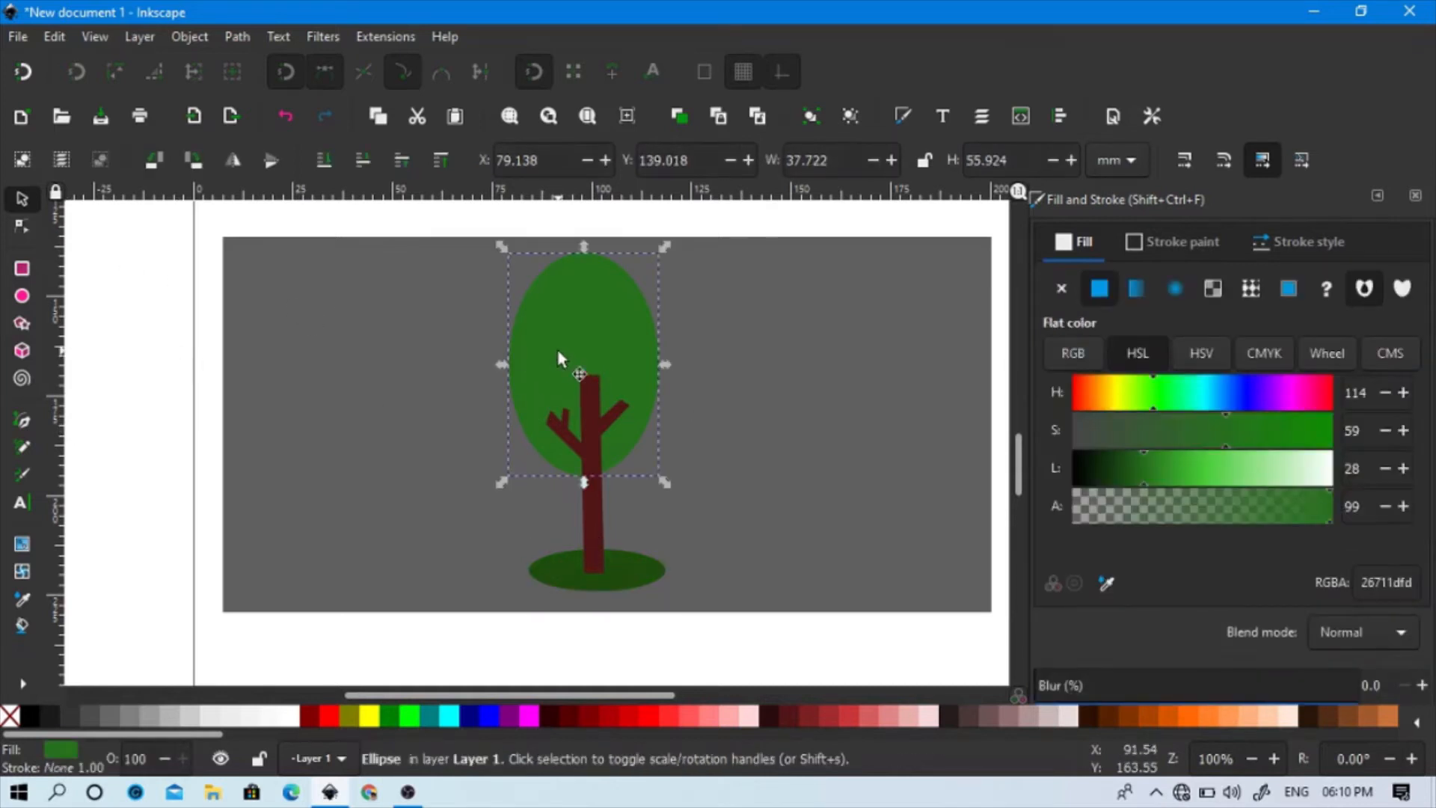
{"action": "left_click", "coordinate": [21, 297]}
{"action": "scroll", "coordinate": [572, 307], "scroll_direction": "up", "scroll_amount": 2}
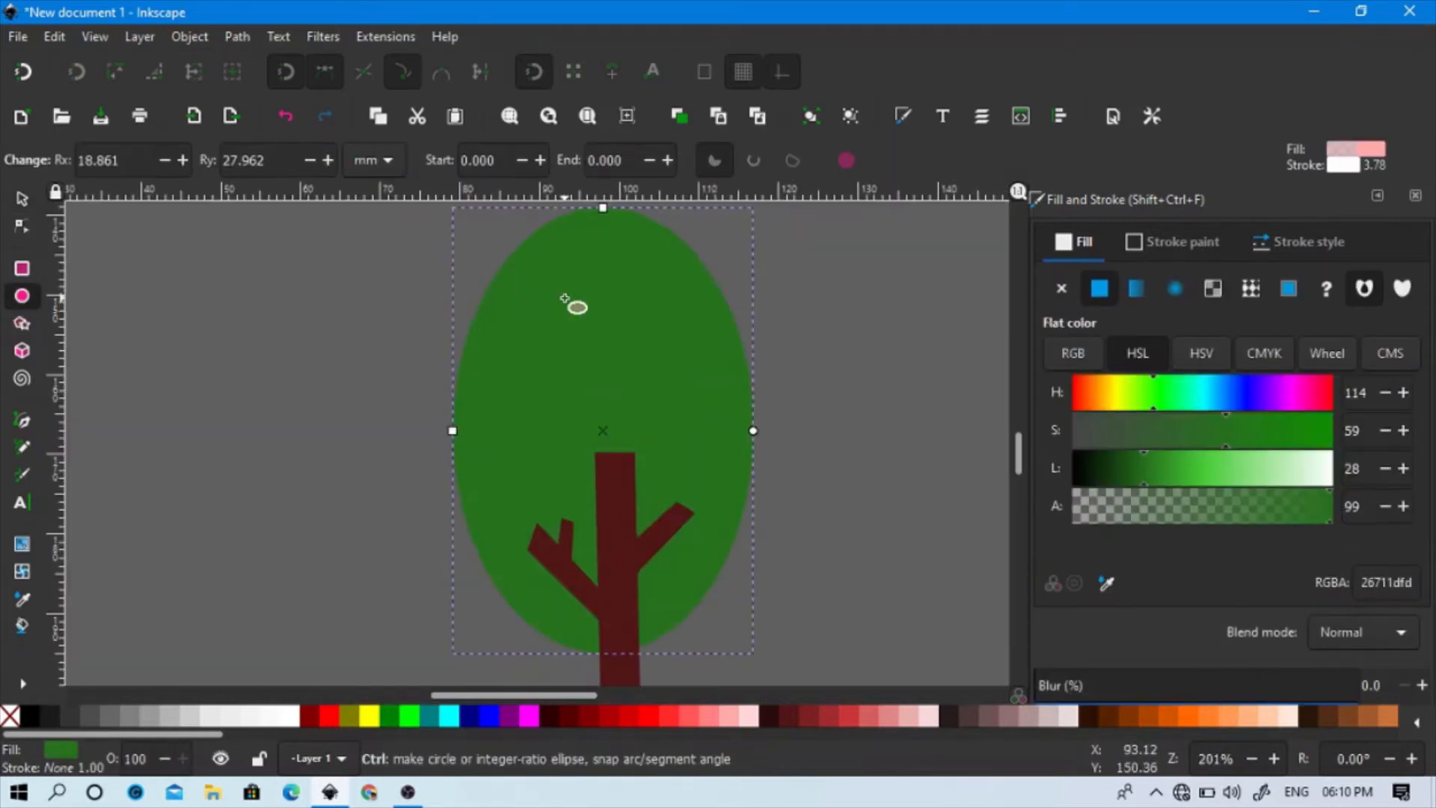
{"action": "left_click_drag", "start_coordinate": [532, 277], "coordinate": [549, 289]}
{"action": "left_click", "coordinate": [10, 718], "text": "shift"}
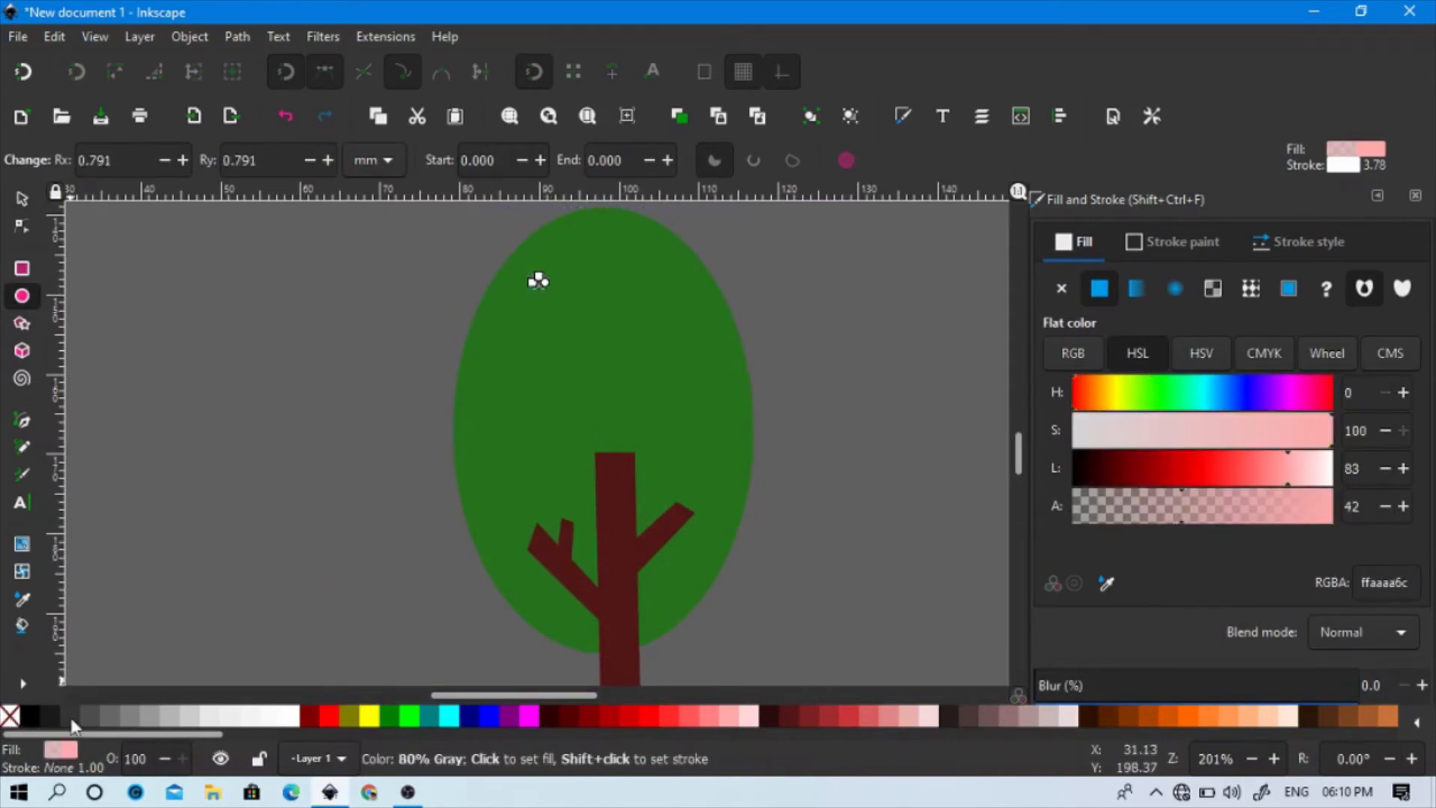
Fill the small circle with fully opaque white and set the object's opacity to 70%.
{"action": "left_click", "coordinate": [295, 718]}
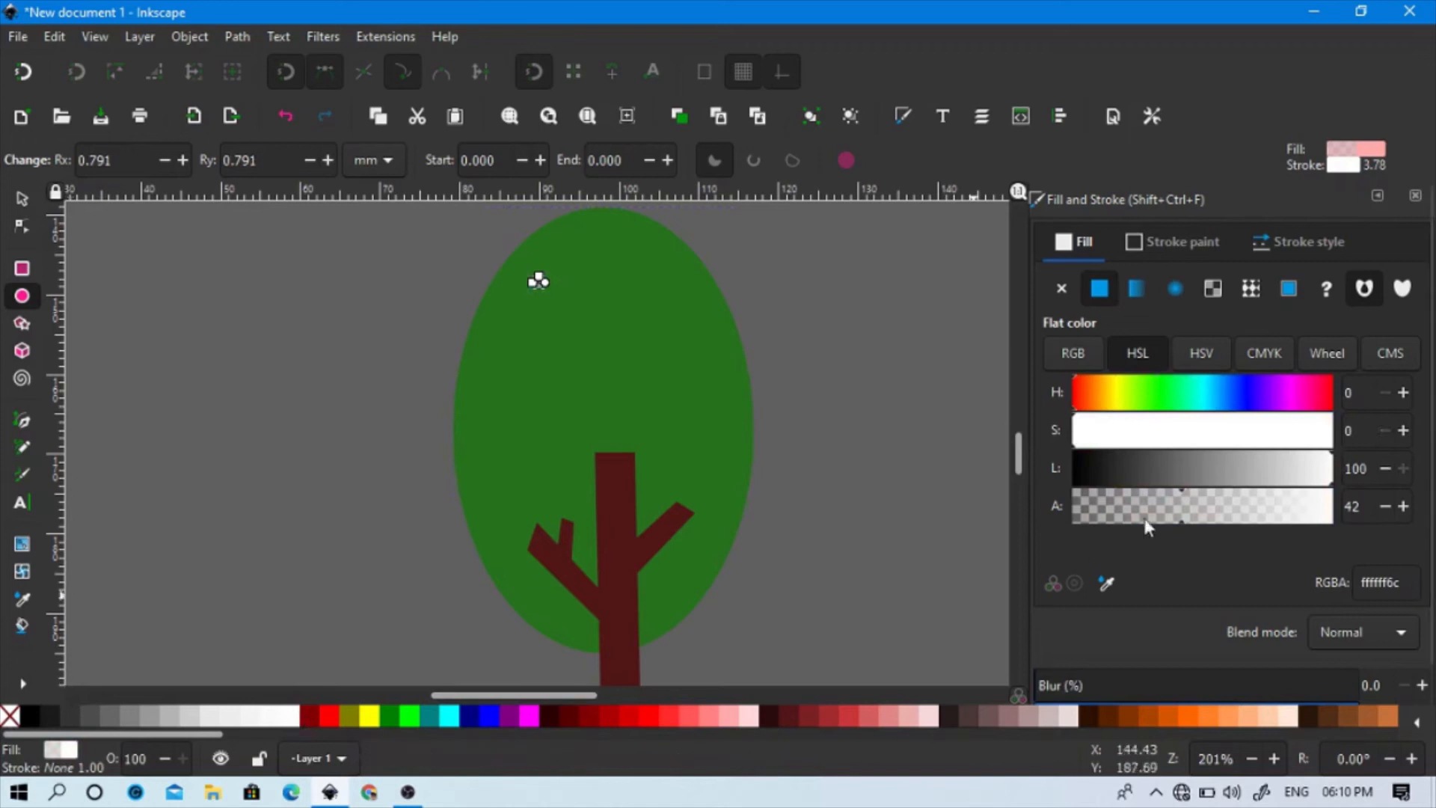
{"action": "left_click", "coordinate": [1173, 509]}
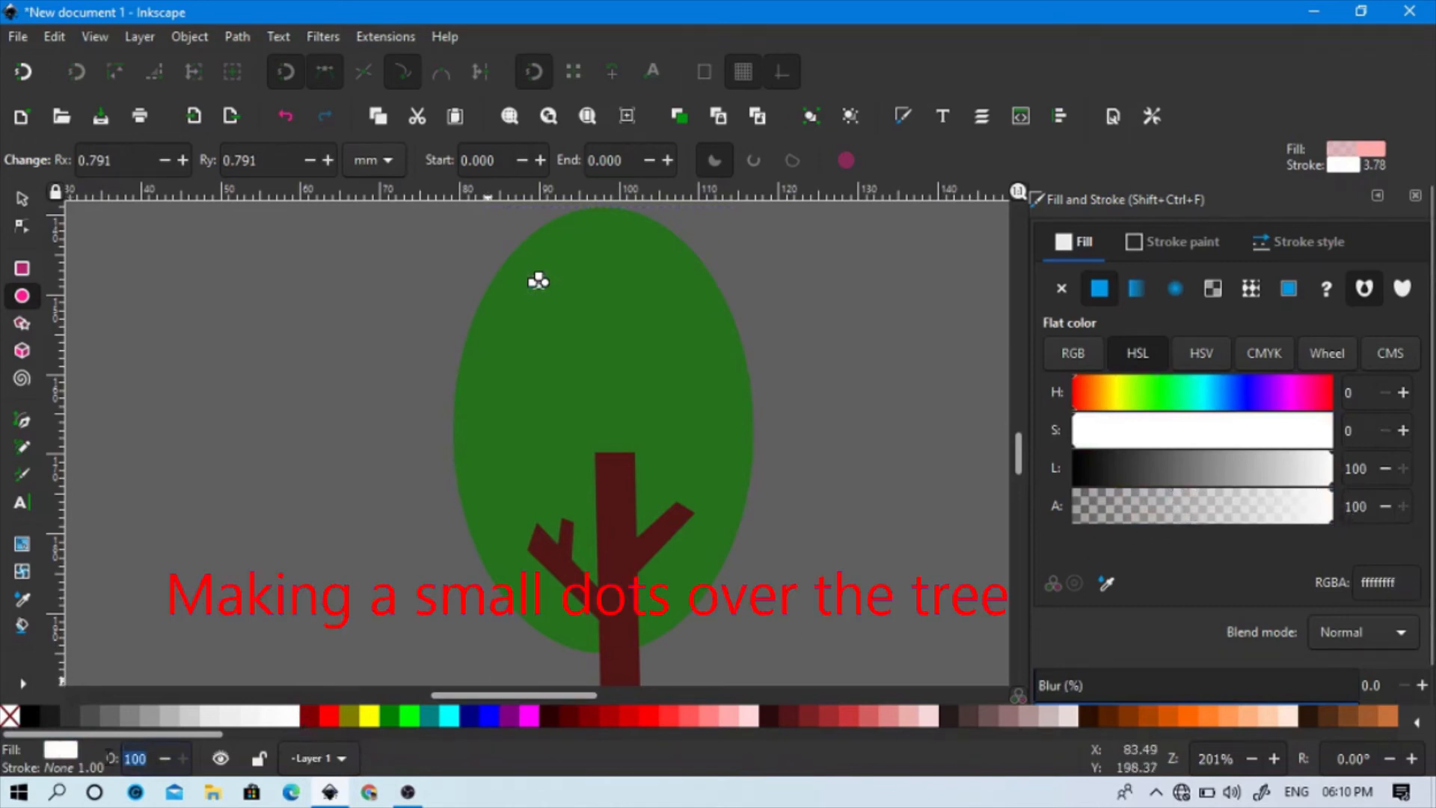
{"action": "type", "text": "70"}
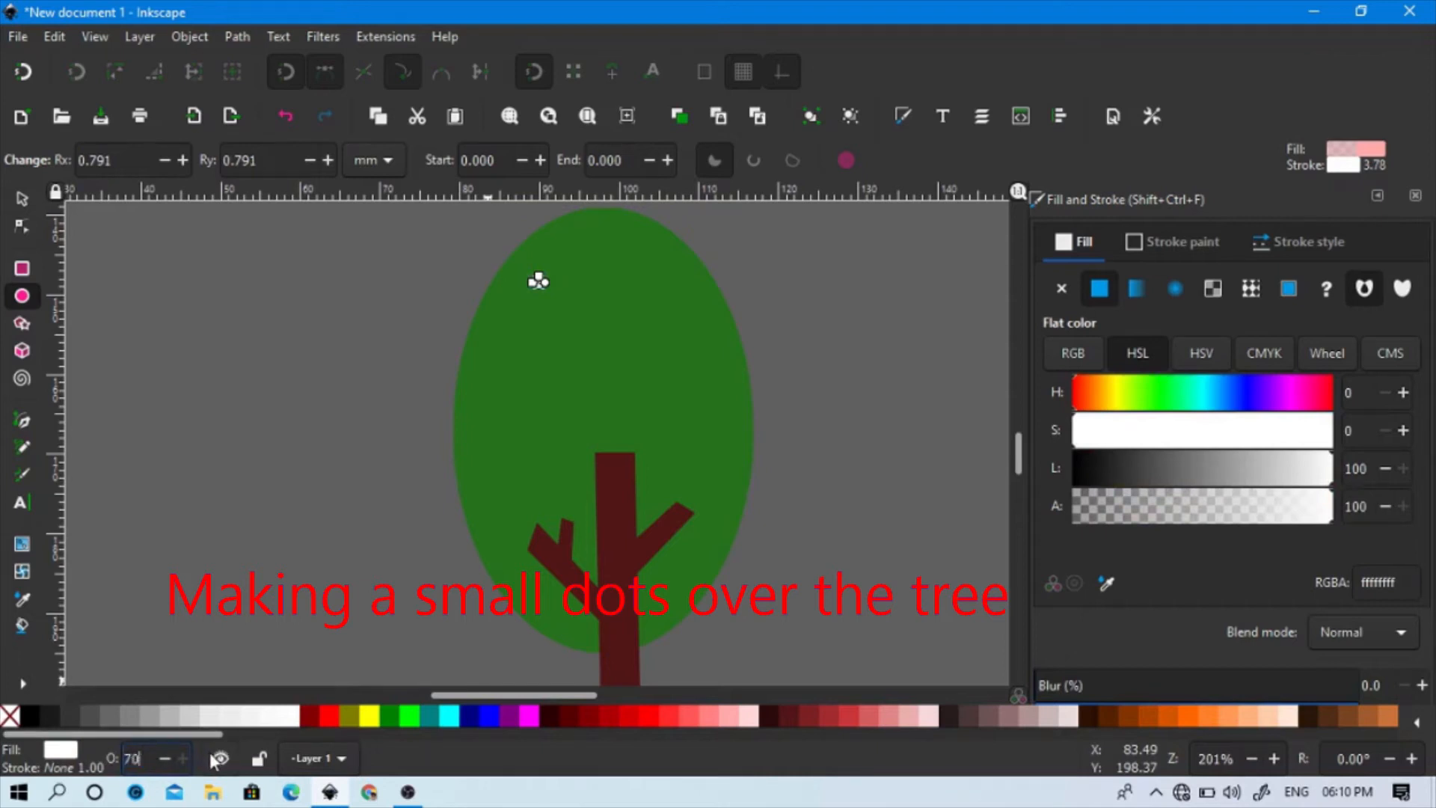
{"action": "left_click", "coordinate": [27, 200]}
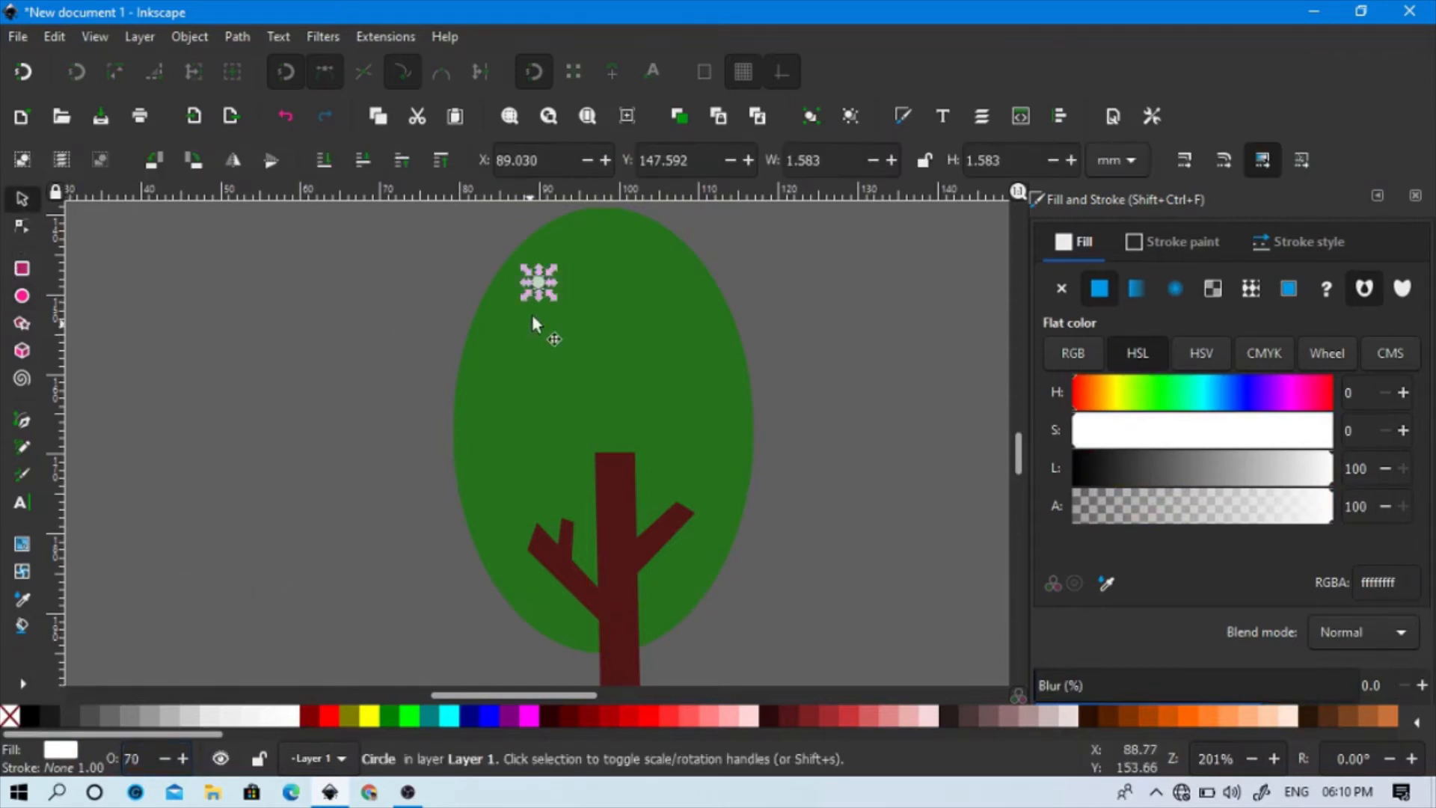
Duplicate the white dot several times and spread the copies irregularly over the upper part of the crown.
{"action": "scroll", "coordinate": [544, 284], "scroll_direction": "up", "scroll_amount": 4}
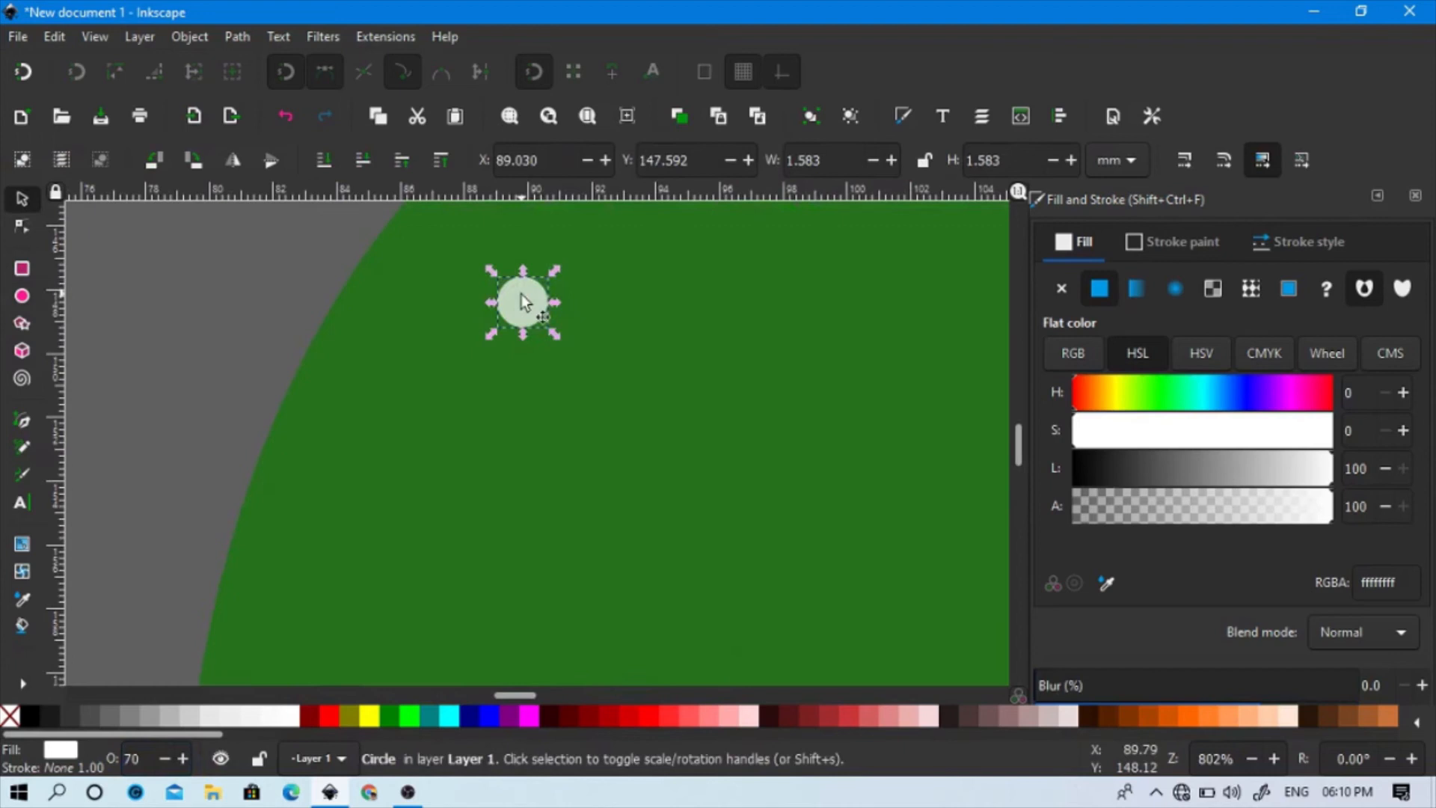
{"action": "right_click", "coordinate": [522, 301]}
{"action": "left_click", "coordinate": [568, 328]}
{"action": "left_click_drag", "start_coordinate": [522, 306], "coordinate": [881, 410]}
{"action": "scroll", "coordinate": [640, 386], "scroll_direction": "down", "scroll_amount": 5}
{"action": "right_click", "coordinate": [677, 389]}
{"action": "left_click", "coordinate": [748, 327]}
{"action": "left_click_drag", "start_coordinate": [680, 389], "coordinate": [750, 294]}
{"action": "scroll", "coordinate": [634, 431], "scroll_direction": "up", "scroll_amount": 2}
{"action": "right_click", "coordinate": [598, 427]}
{"action": "left_click", "coordinate": [636, 327]}
{"action": "right_click", "coordinate": [789, 474]}
{"action": "left_click", "coordinate": [827, 330]}
{"action": "left_click", "coordinate": [728, 348]}
Continue duplicating the dots and scatter the copies over the remaining empty areas of the crown.
{"action": "scroll", "coordinate": [1145, 590], "scroll_direction": "down", "scroll_amount": 1}
{"action": "left_click", "coordinate": [686, 507]}
{"action": "right_click", "coordinate": [688, 508]}
{"action": "left_click", "coordinate": [725, 327]}
{"action": "right_click", "coordinate": [849, 580]}
{"action": "left_click", "coordinate": [886, 327]}
{"action": "right_click", "coordinate": [857, 424]}
{"action": "left_click", "coordinate": [909, 327]}
{"action": "right_click", "coordinate": [750, 294]}
{"action": "right_click", "coordinate": [564, 557]}
{"action": "left_click", "coordinate": [641, 331]}
{"action": "left_click_drag", "start_coordinate": [611, 501], "coordinate": [652, 262]}
{"action": "right_click", "coordinate": [533, 452]}
{"action": "left_click", "coordinate": [576, 327]}
{"action": "right_click", "coordinate": [646, 621]}
{"action": "right_click", "coordinate": [700, 413]}
{"action": "left_click", "coordinate": [737, 327]}
{"action": "right_click", "coordinate": [652, 262]}
{"action": "left_click", "coordinate": [721, 327]}
Place further dot copies near the bottom of the crown, one on each side of the trunk.
{"action": "scroll", "coordinate": [737, 439], "scroll_direction": "down", "scroll_amount": 5, "text": "ctrl"}
{"action": "left_click_drag", "start_coordinate": [671, 340], "coordinate": [710, 470]}
{"action": "key", "text": "ctrl+z"}
{"action": "left_click_drag", "start_coordinate": [672, 335], "coordinate": [641, 585]}
{"action": "right_click", "coordinate": [740, 570]}
{"action": "left_click", "coordinate": [800, 327]}
Select all fifteen dots on the crown and reduce their opacity to about 43%.
{"action": "left_click_drag", "start_coordinate": [114, 246], "coordinate": [798, 596]}
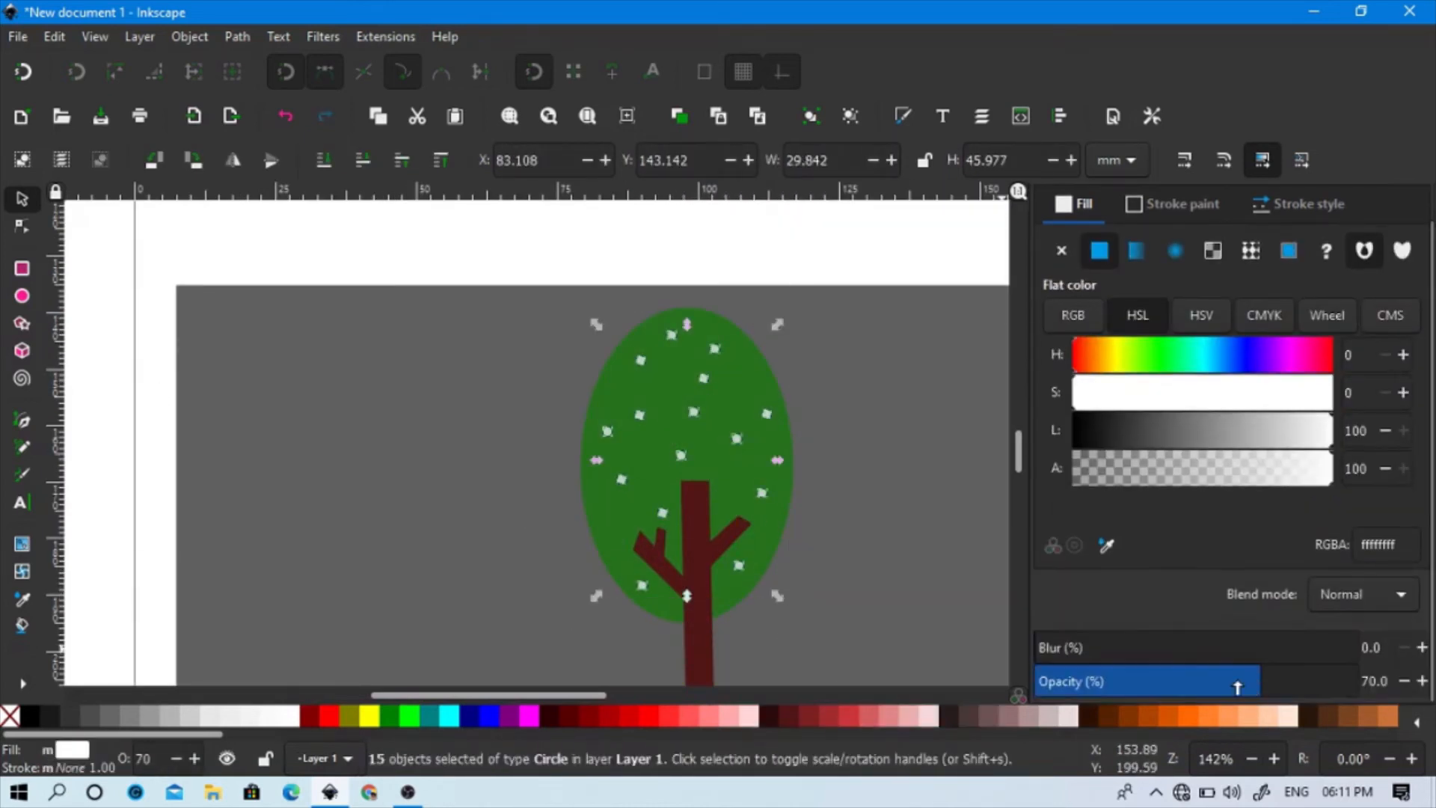
{"action": "left_click", "coordinate": [170, 273]}
Add three more dot copies to the crown: at its upper right, right of the trunk's top and near its left edge.
{"action": "left_click", "coordinate": [679, 453]}
{"action": "key", "text": "ctrl+d"}
{"action": "left_click_drag", "start_coordinate": [681, 456], "coordinate": [747, 369]}
{"action": "right_click", "coordinate": [723, 489]}
{"action": "left_click", "coordinate": [810, 325]}
{"action": "key", "text": "ctrl+z"}
{"action": "right_click", "coordinate": [723, 489]}
{"action": "left_click", "coordinate": [766, 325]}
{"action": "left_click_drag", "start_coordinate": [724, 490], "coordinate": [610, 516]}
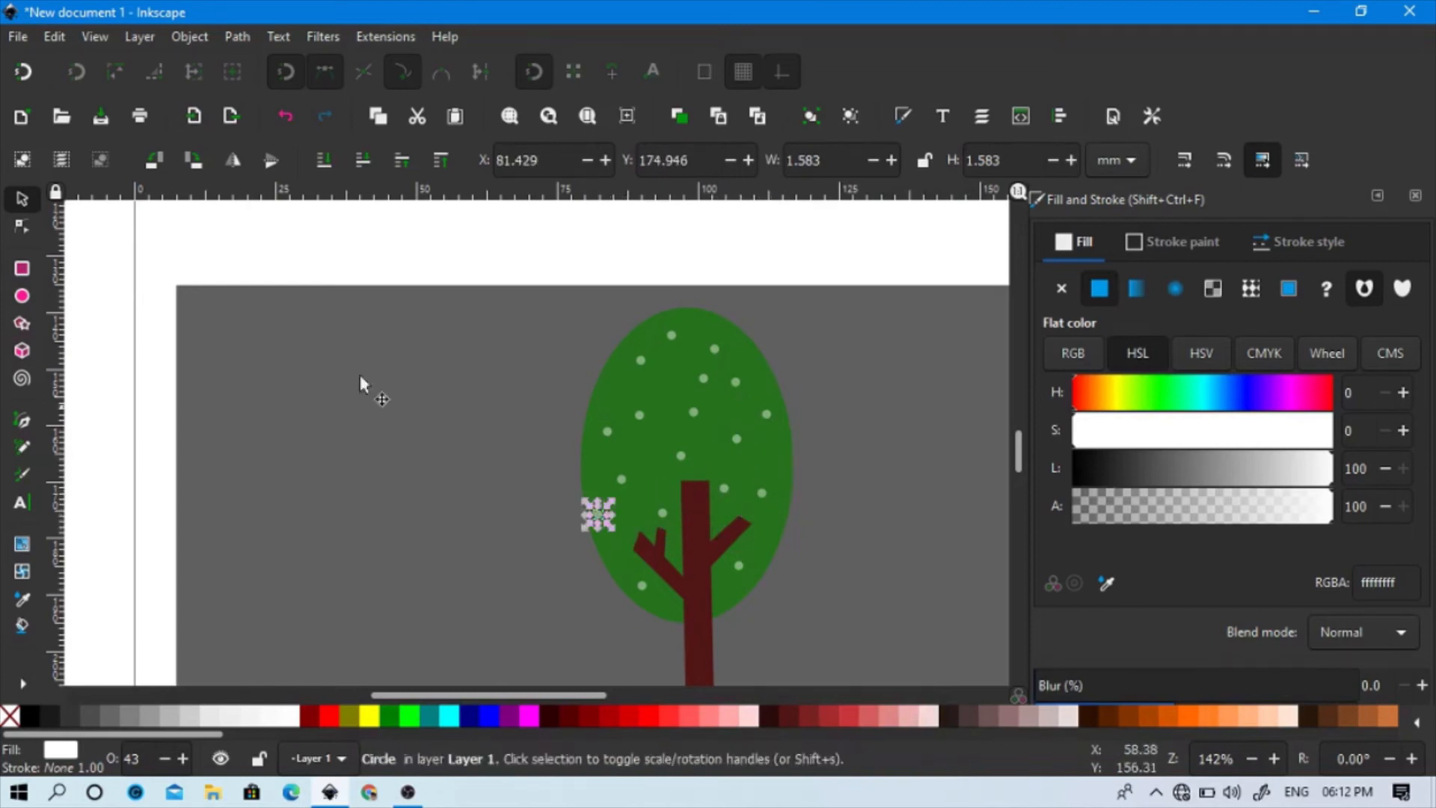
{"action": "left_click", "coordinate": [138, 289]}
{"action": "scroll", "coordinate": [481, 376], "scroll_direction": "down", "scroll_amount": 1}
{"action": "scroll", "coordinate": [480, 376], "scroll_direction": "down", "scroll_amount": 1}
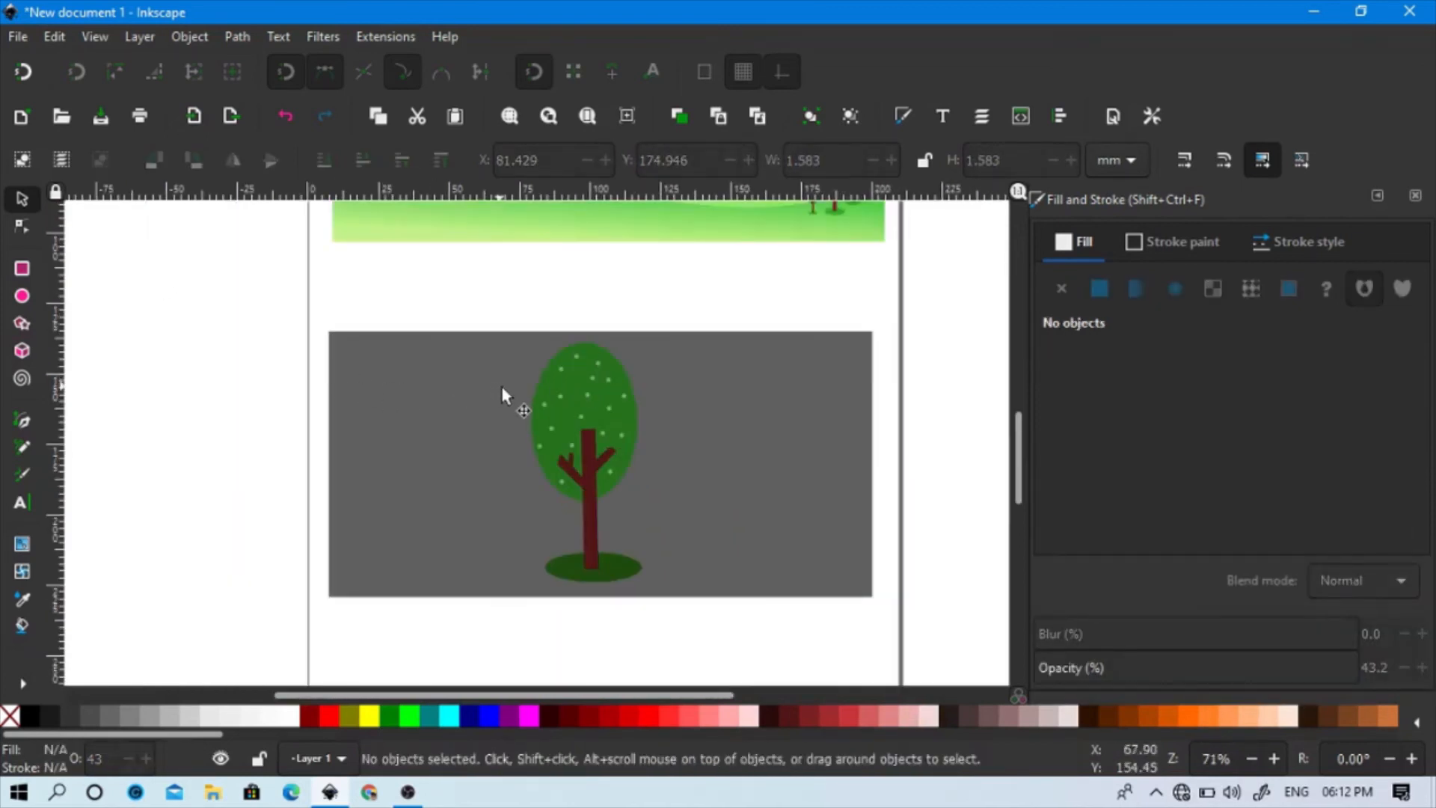
{"action": "mouse_move", "coordinate": [462, 280]}
{"action": "left_mouse_down"}
{"action": "mouse_move", "coordinate": [689, 581]}
{"action": "mouse_move", "coordinate": [708, 648]}
{"action": "mouse_move", "coordinate": [696, 586]}
{"action": "left_mouse_up"}
Apply a vertical linear gradient to the grey background rectangle and set its upper stop to blue, hue 203, saturation 90, lightness 46.
{"action": "left_click", "coordinate": [403, 496]}
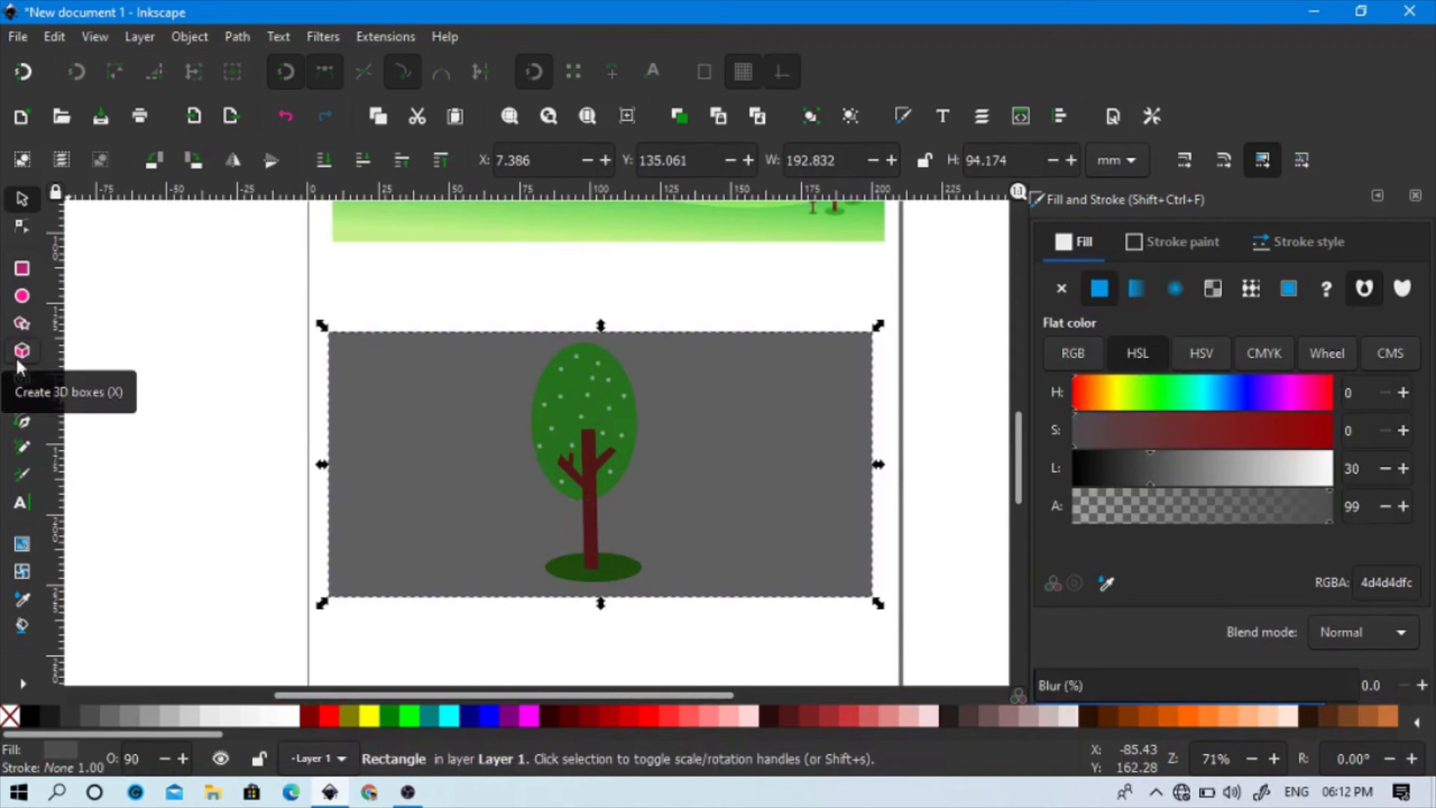
{"action": "left_click", "coordinate": [22, 544]}
{"action": "left_click_drag", "start_coordinate": [442, 361], "coordinate": [439, 551]}
{"action": "left_click", "coordinate": [442, 360]}
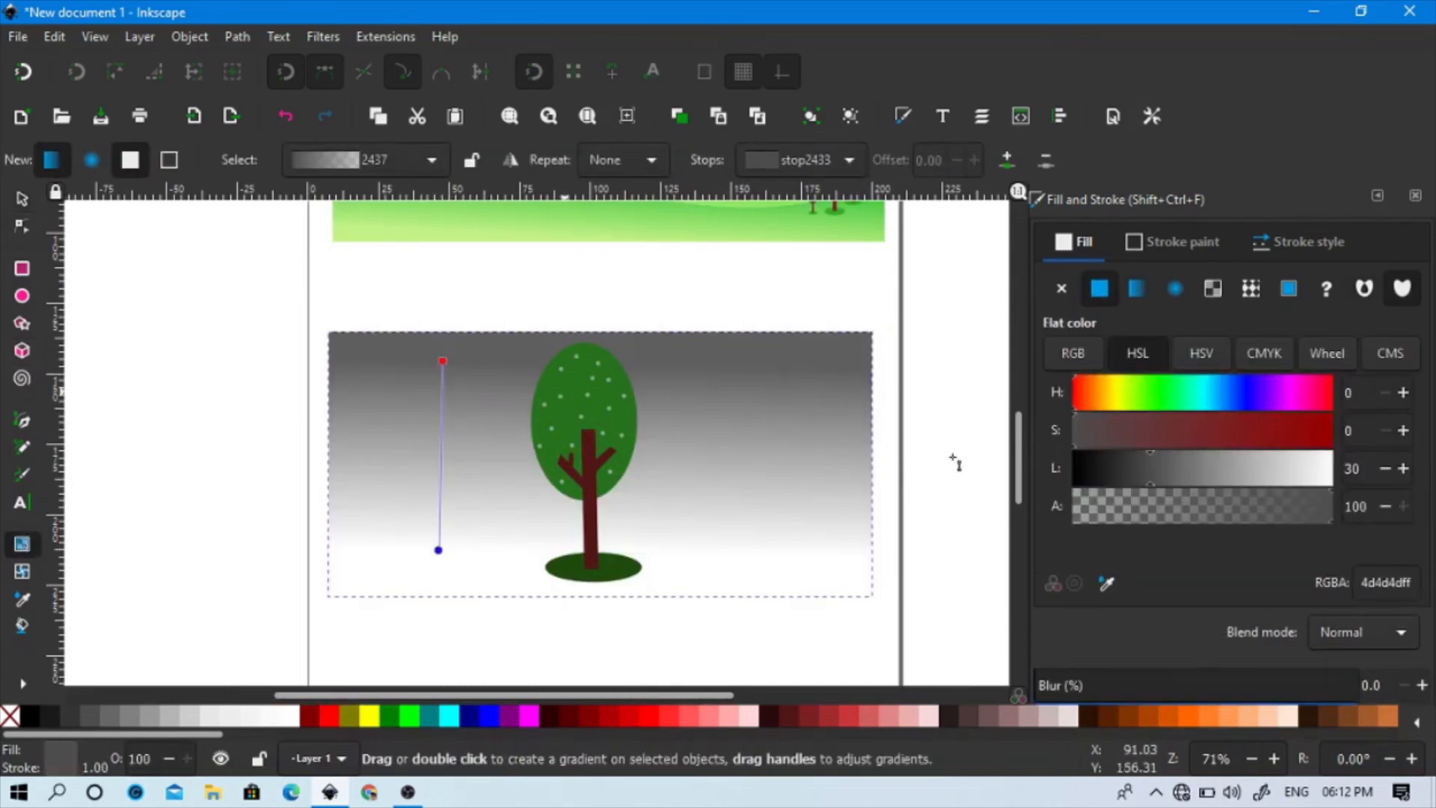
{"action": "left_click", "coordinate": [1218, 396]}
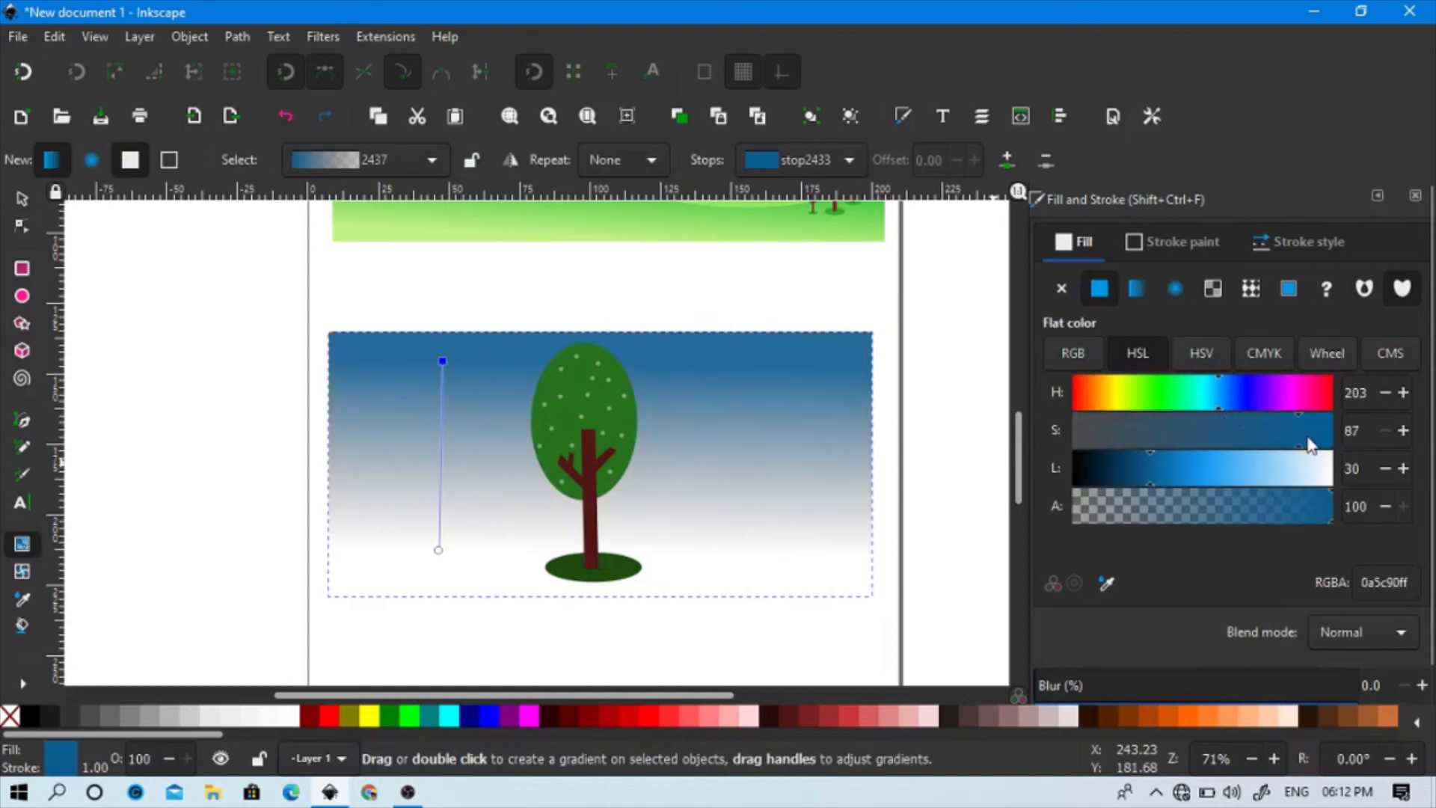
{"action": "left_click_drag", "start_coordinate": [1236, 467], "coordinate": [1191, 470]}
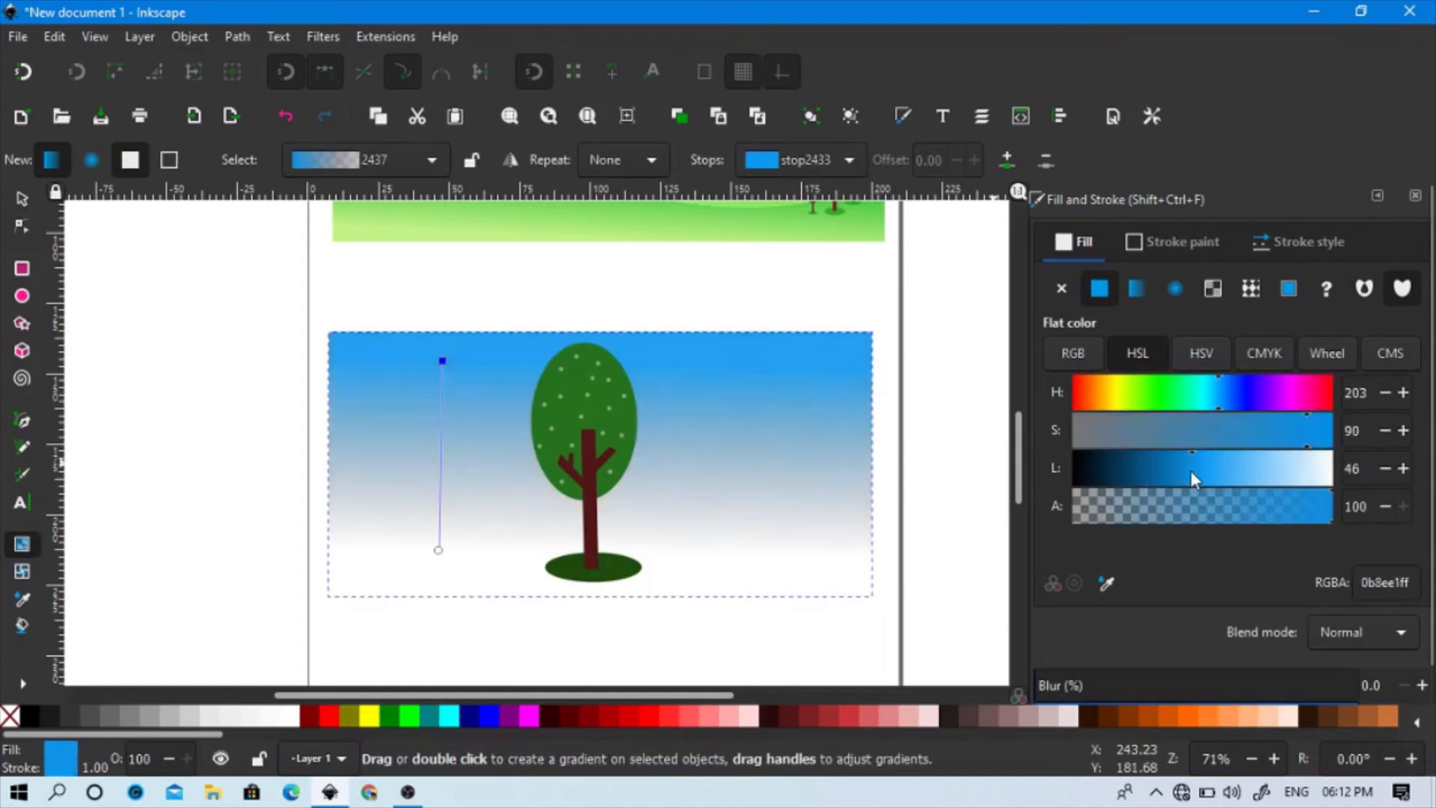
Set the background gradient's lower stop to a semi-transparent teal, hue 190, saturation 43, lightness 49 and alpha 51.
{"action": "left_click", "coordinate": [439, 551]}
{"action": "left_click_drag", "start_coordinate": [1172, 470], "coordinate": [1206, 469]}
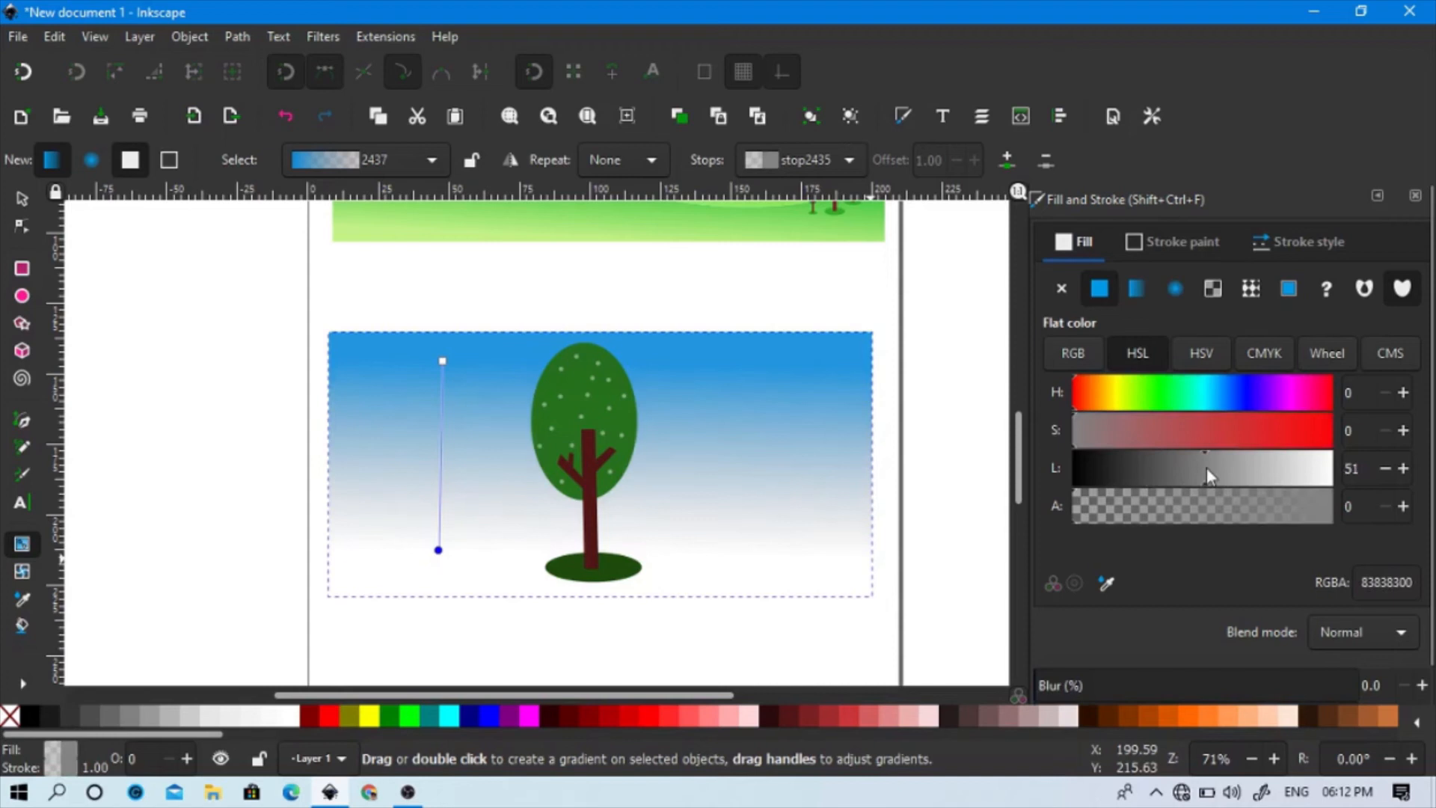
{"action": "left_click", "coordinate": [1214, 401]}
{"action": "left_click_drag", "start_coordinate": [1213, 402], "coordinate": [1208, 411]}
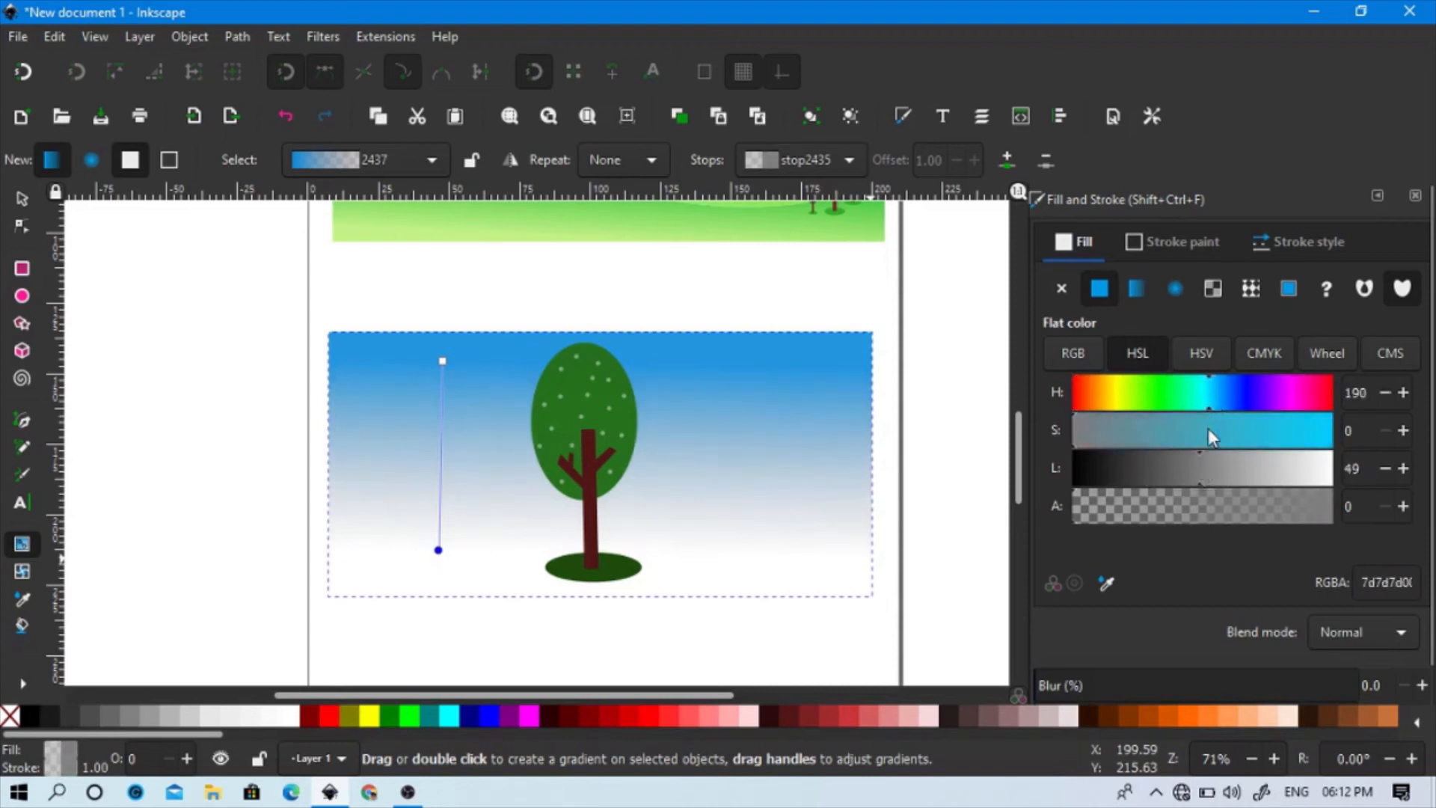
{"action": "left_click", "coordinate": [1188, 427]}
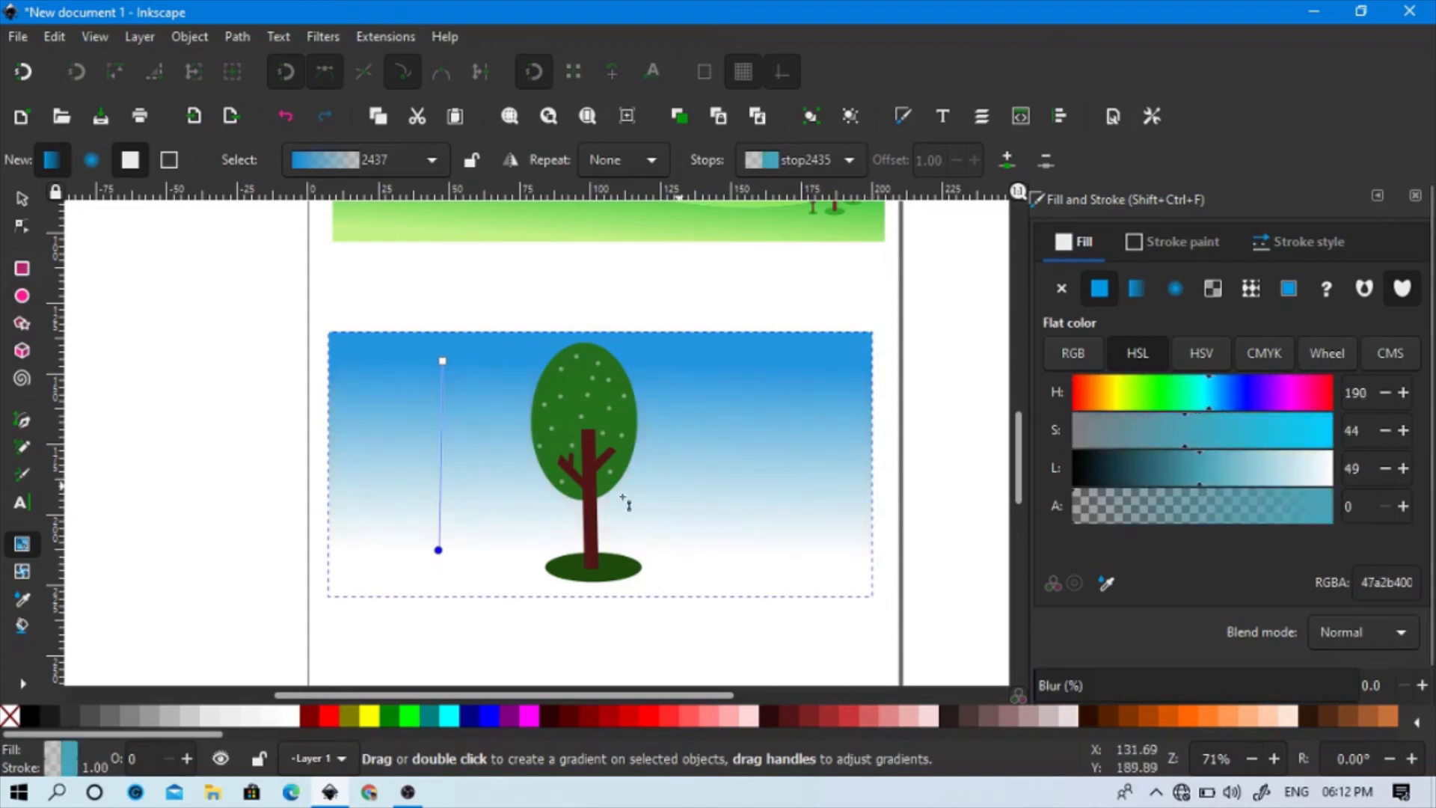
{"action": "mouse_move", "coordinate": [1229, 499]}
{"action": "left_mouse_down"}
{"action": "mouse_move", "coordinate": [1259, 503]}
{"action": "mouse_move", "coordinate": [1202, 504]}
{"action": "left_mouse_up"}
{"action": "left_click", "coordinate": [24, 201]}
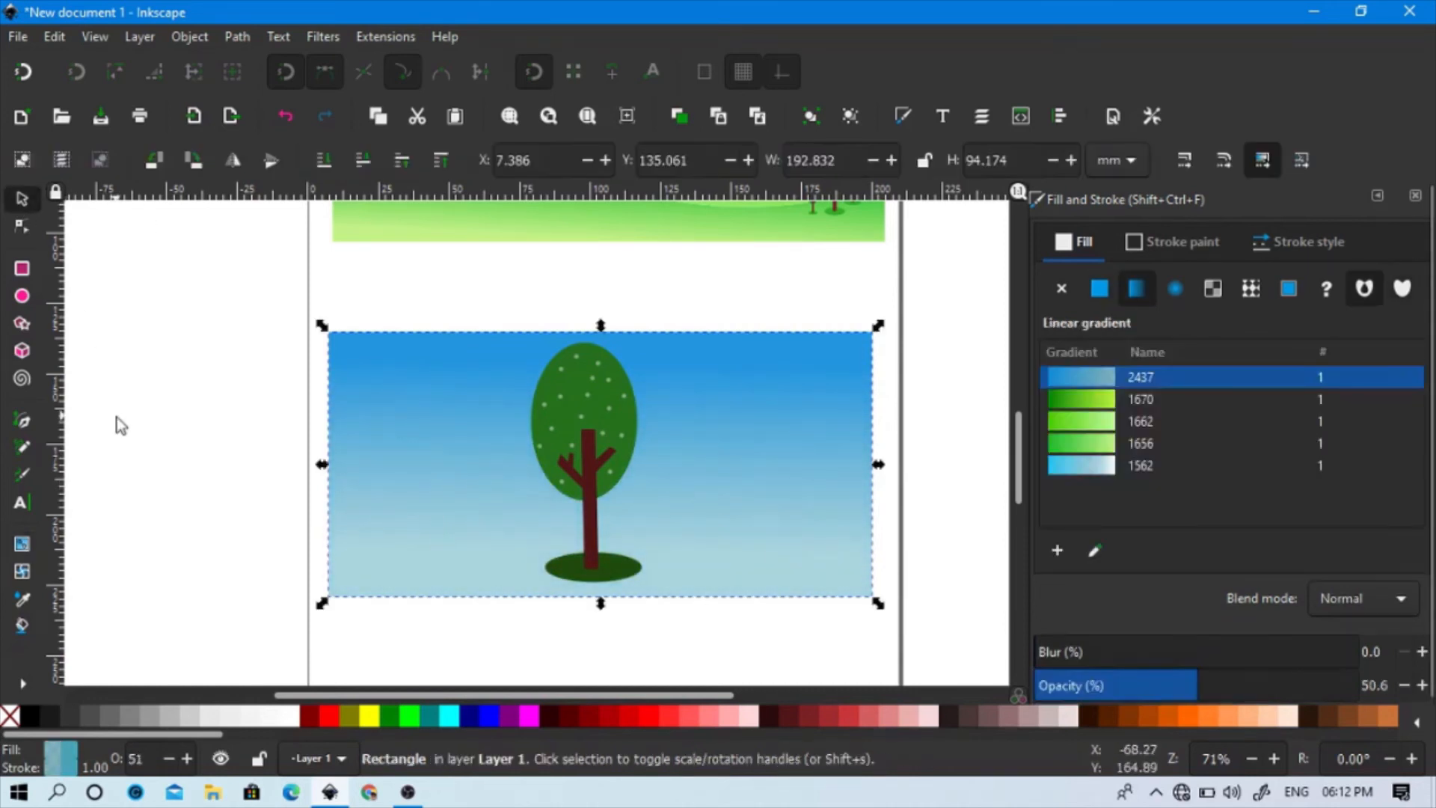
{"action": "left_click", "coordinate": [115, 419]}
Lighten the background gradient: lower stop to saturation 35 and lightness 84, upper stop to lightness 72.
{"action": "left_click", "coordinate": [503, 441]}
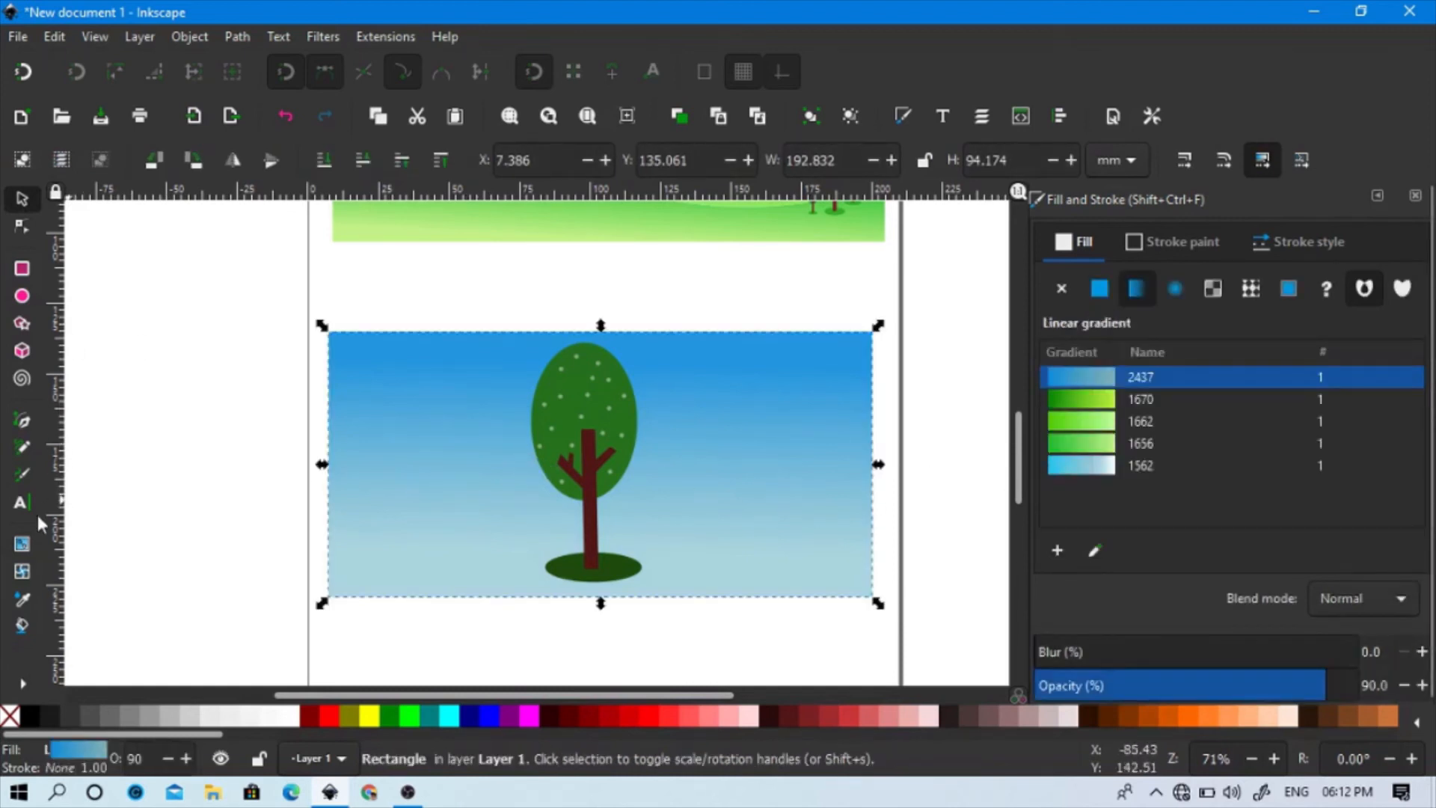
{"action": "left_click", "coordinate": [22, 544]}
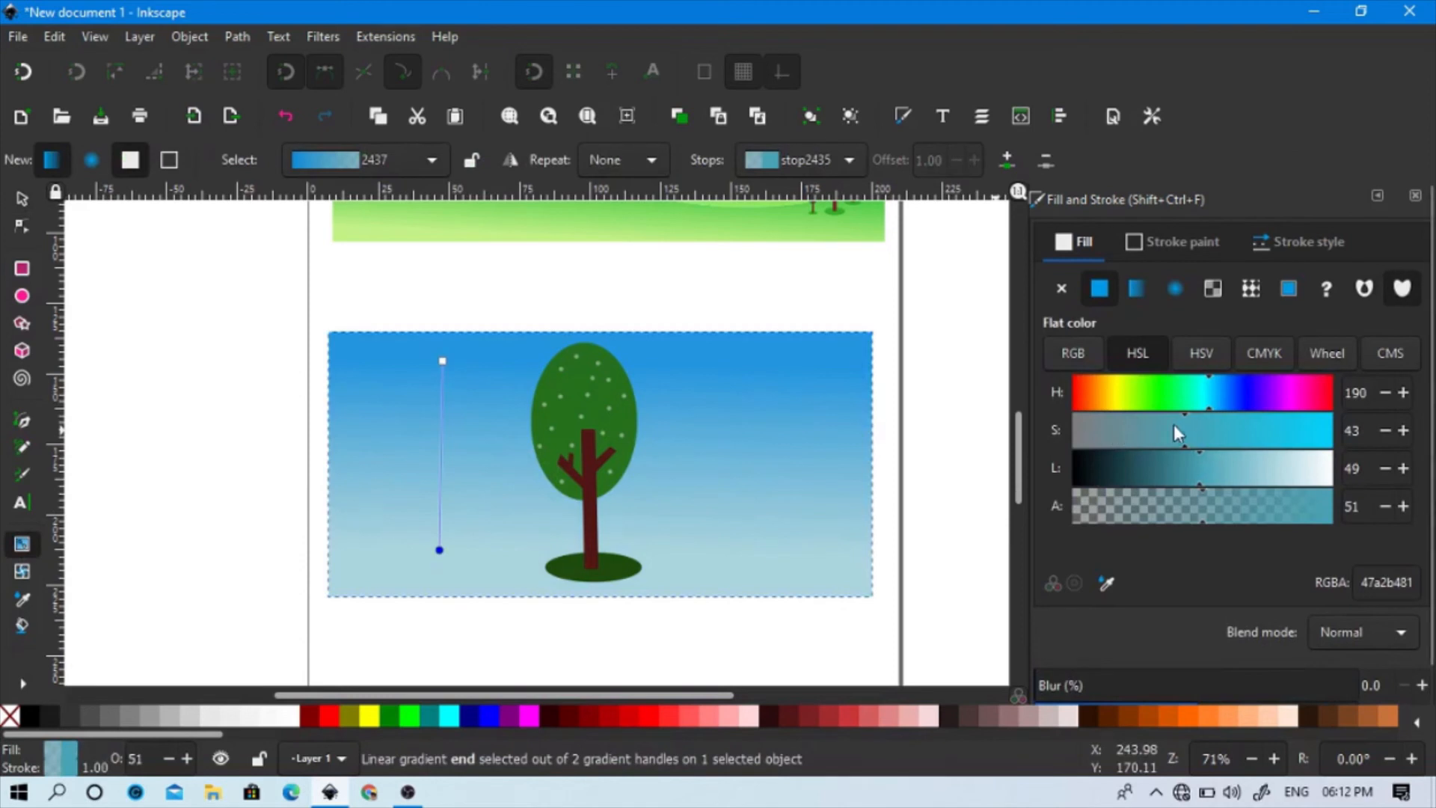
{"action": "left_click_drag", "start_coordinate": [1267, 474], "coordinate": [1296, 481]}
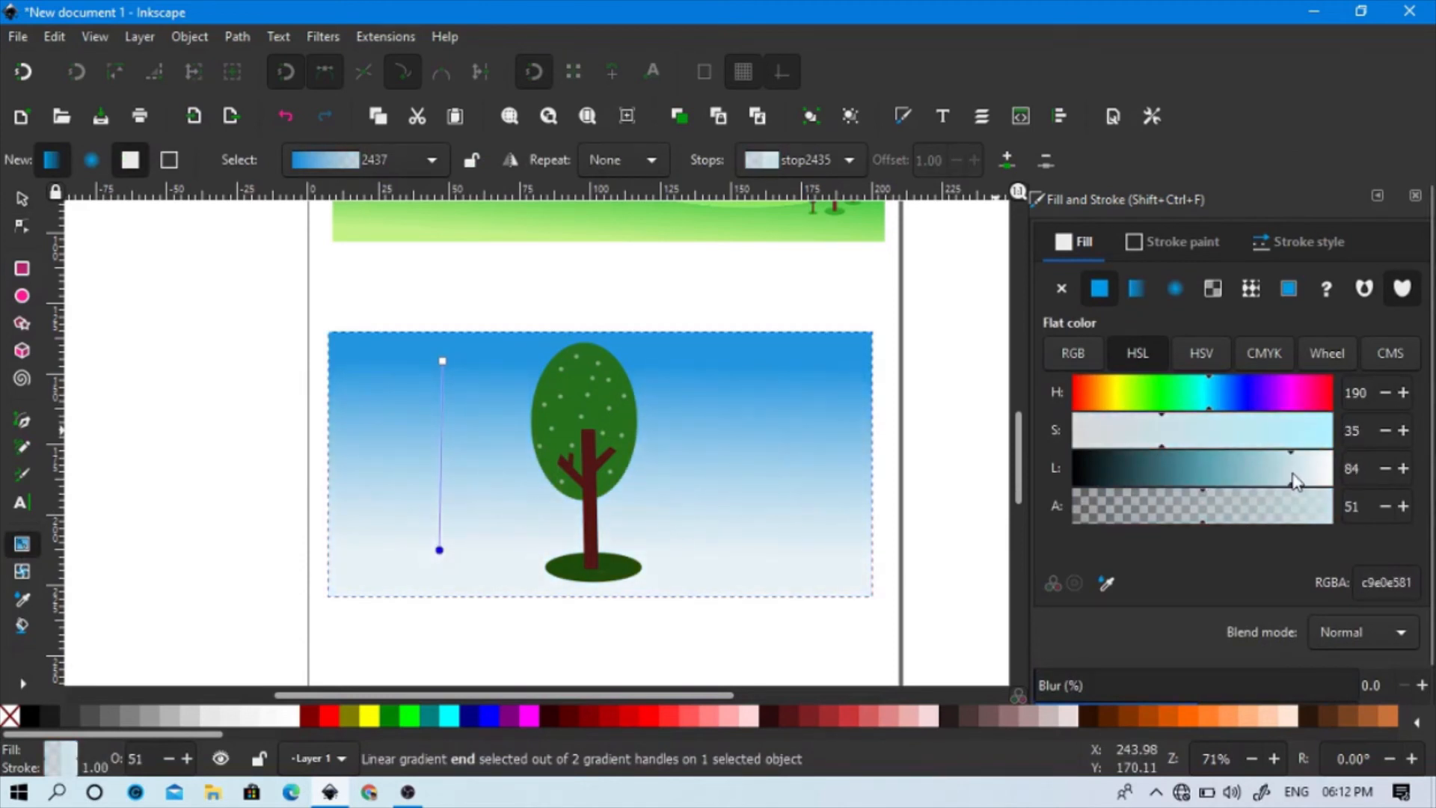
{"action": "left_click", "coordinate": [443, 360]}
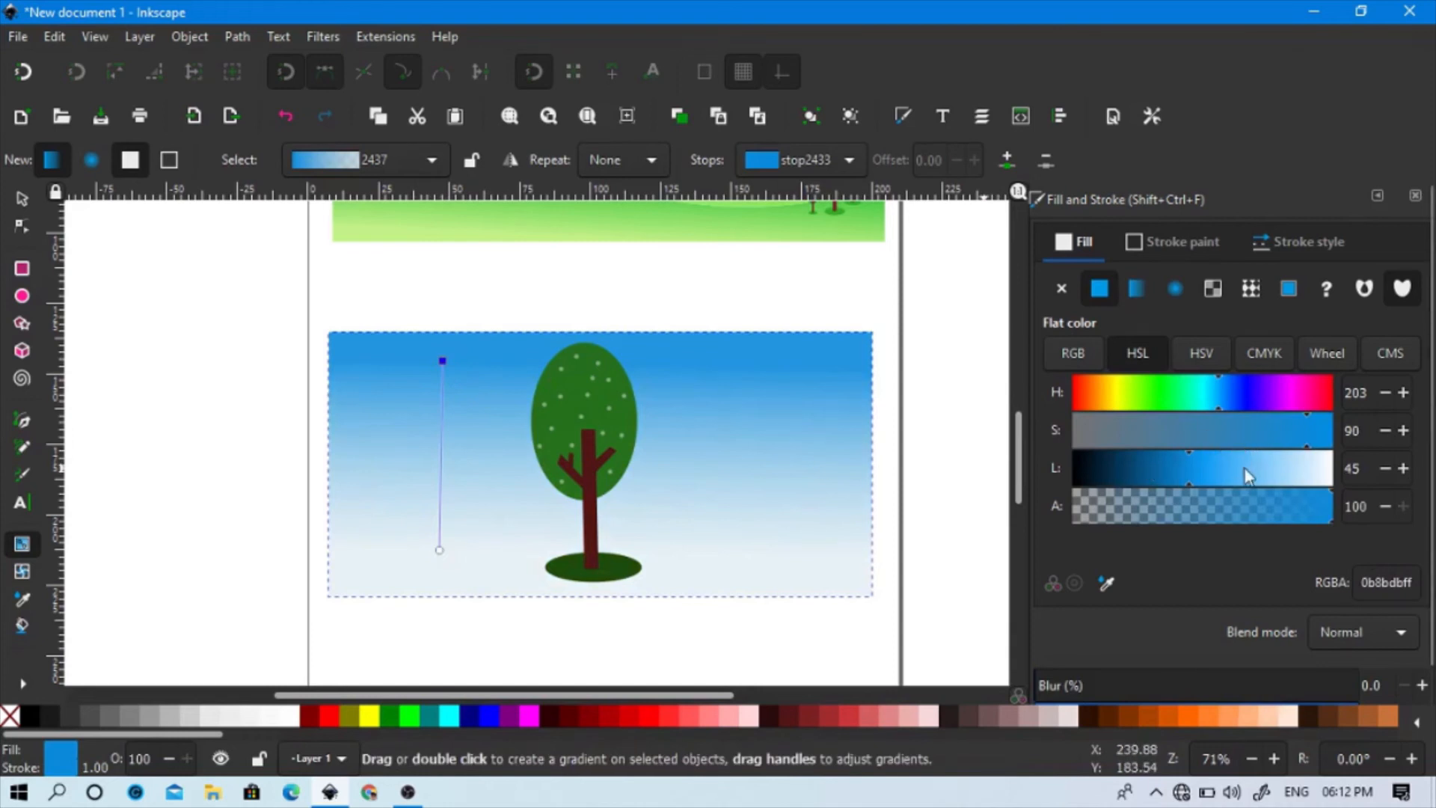
{"action": "left_click", "coordinate": [1245, 468]}
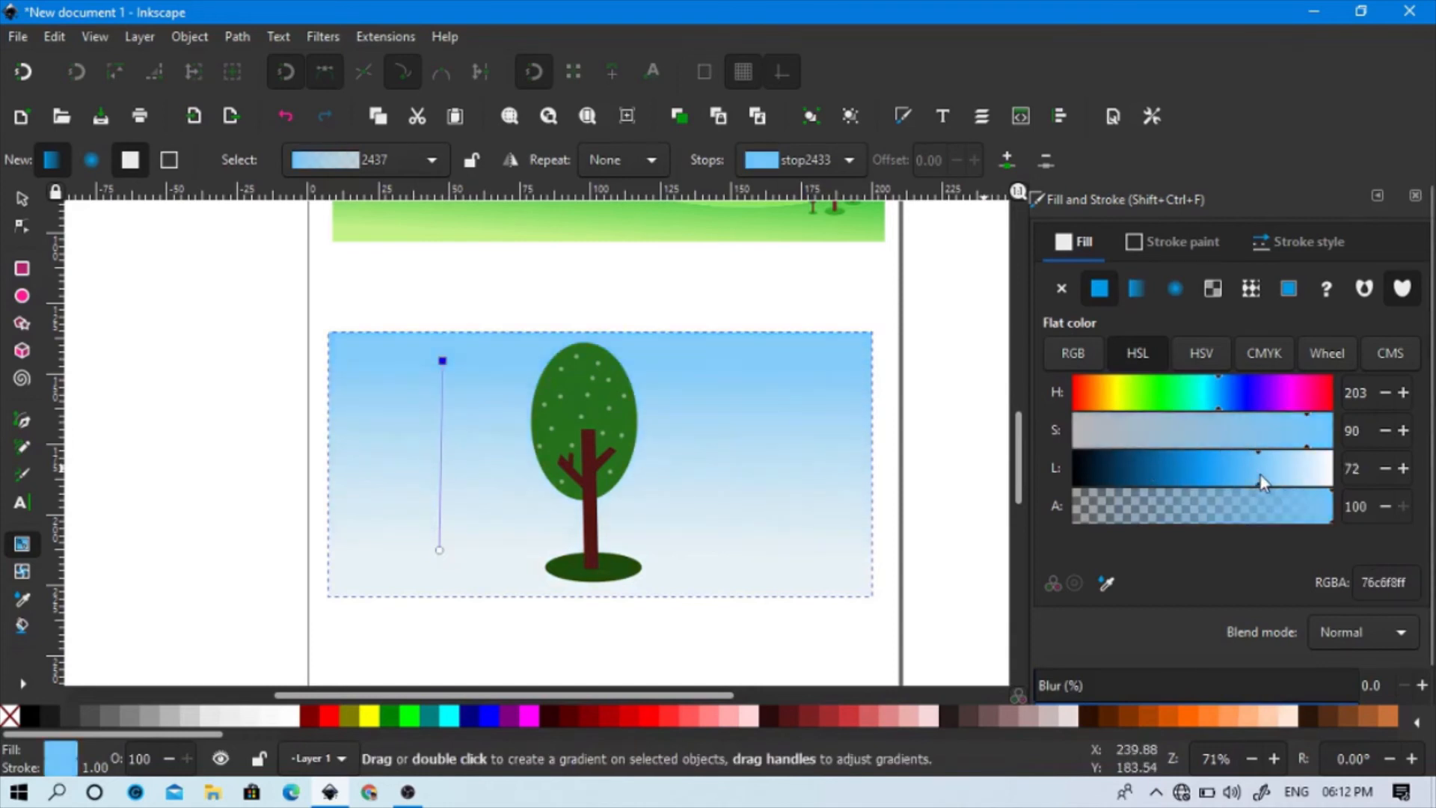
Duplicate the whole tree with its crown dots and ground ellipse, placing the copy on its right at about X 140 mm, Y 137 mm.
{"action": "left_click", "coordinate": [21, 198]}
{"action": "left_click", "coordinate": [210, 401]}
{"action": "left_click", "coordinate": [559, 413]}
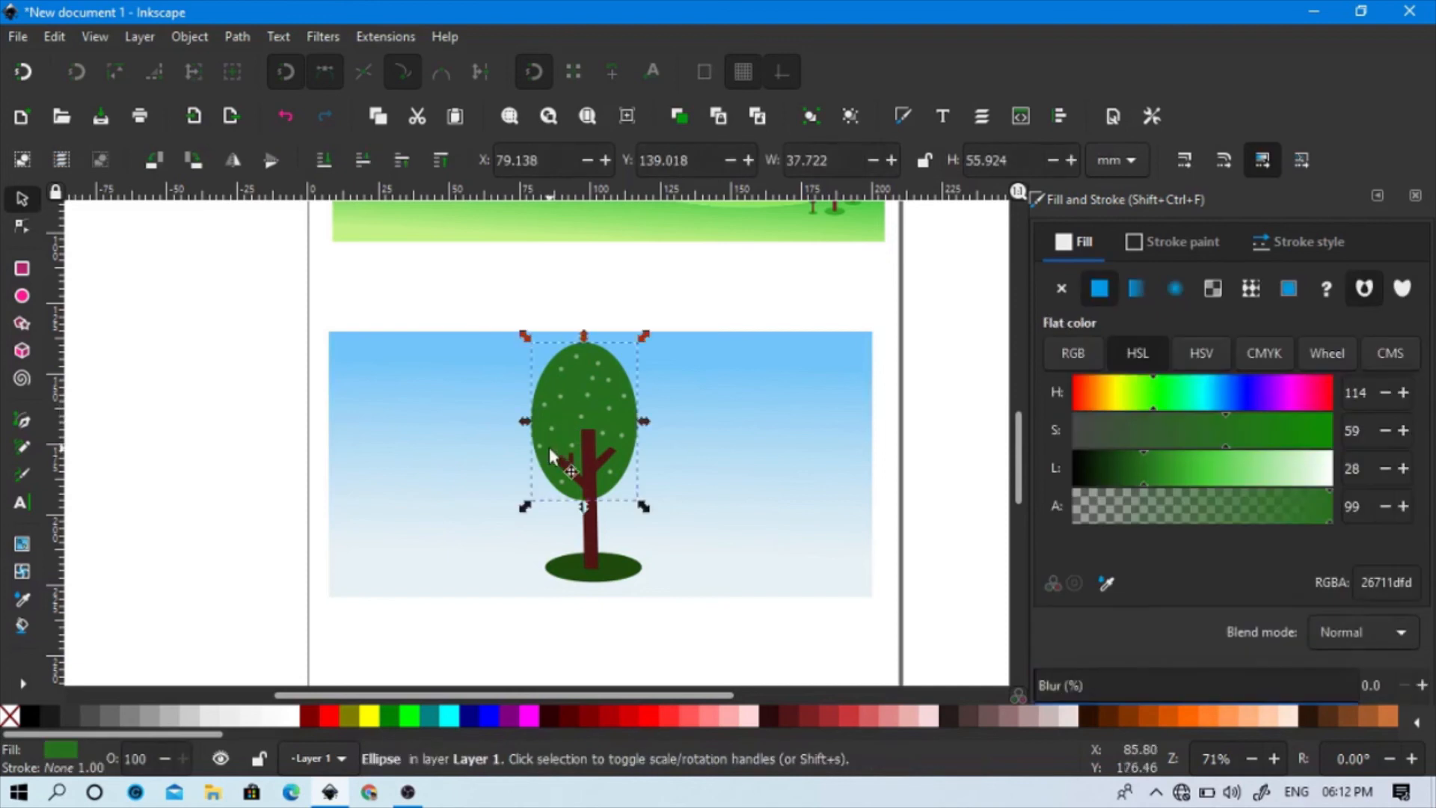
{"action": "left_click_drag", "start_coordinate": [438, 291], "coordinate": [720, 624]}
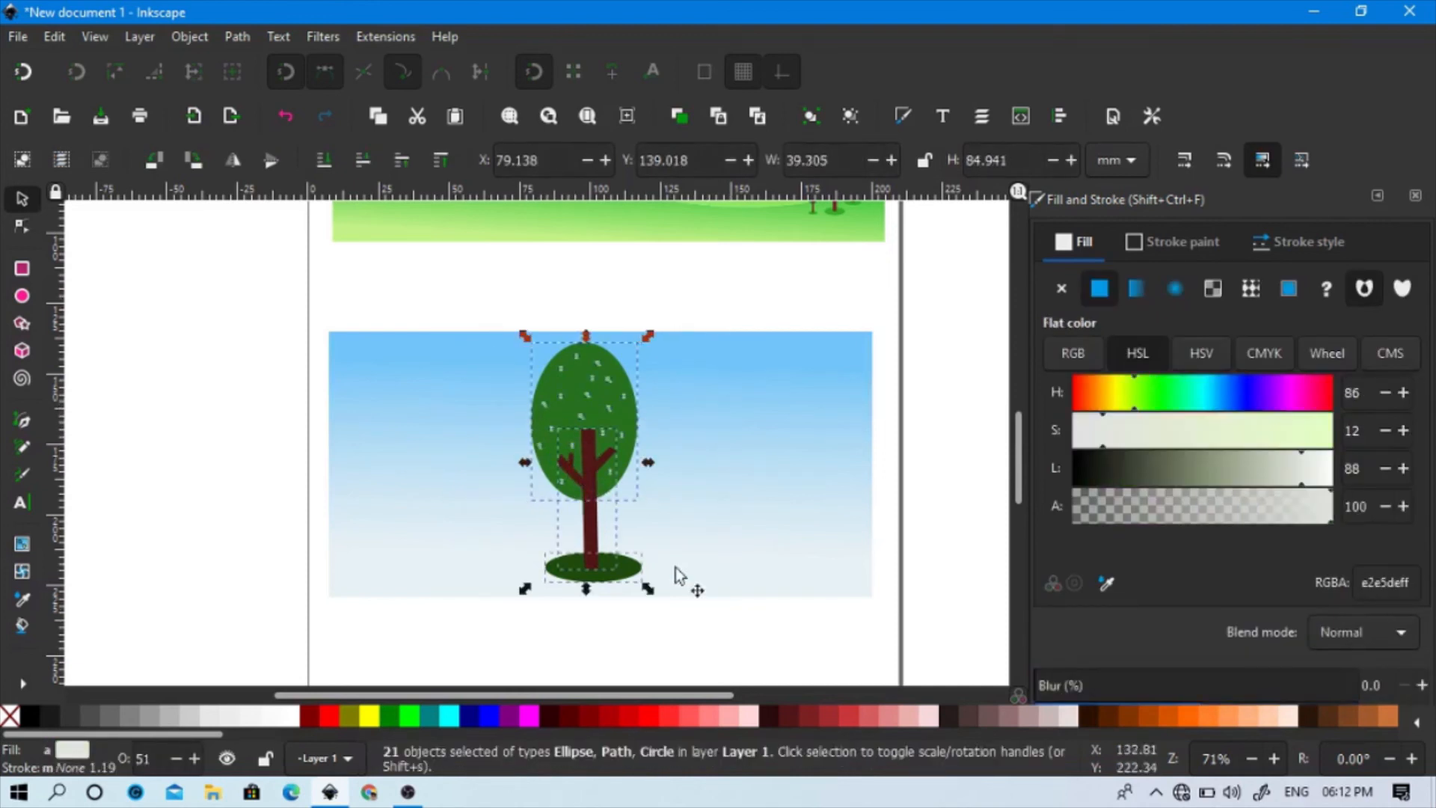
{"action": "right_click", "coordinate": [588, 429]}
{"action": "left_click", "coordinate": [680, 322]}
{"action": "left_click_drag", "start_coordinate": [593, 433], "coordinate": [771, 419]}
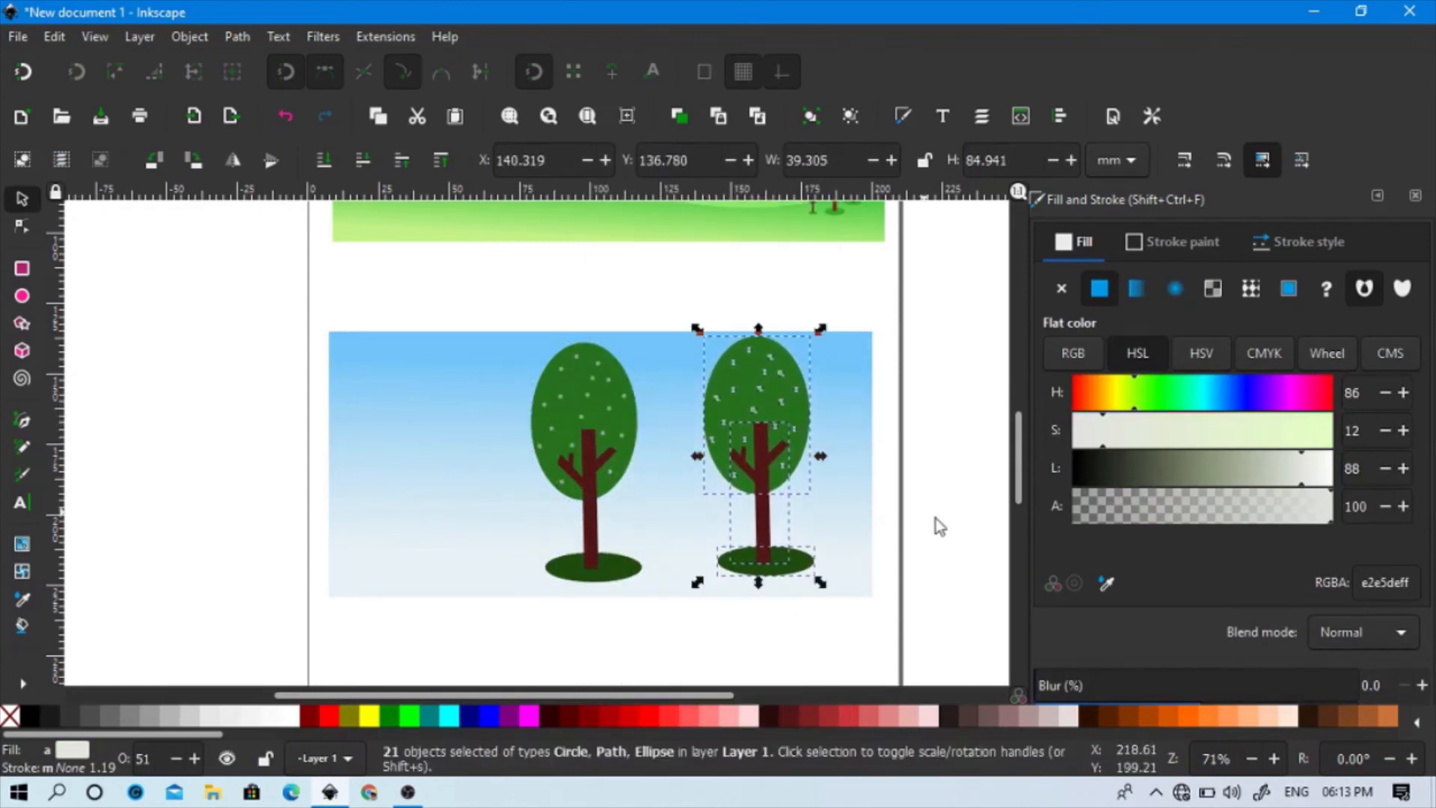
{"action": "left_click", "coordinate": [940, 526]}
Darken the right tree's crown to lightness 21 and lighten its ground ellipse to lightness 31.
{"action": "left_click", "coordinate": [769, 408]}
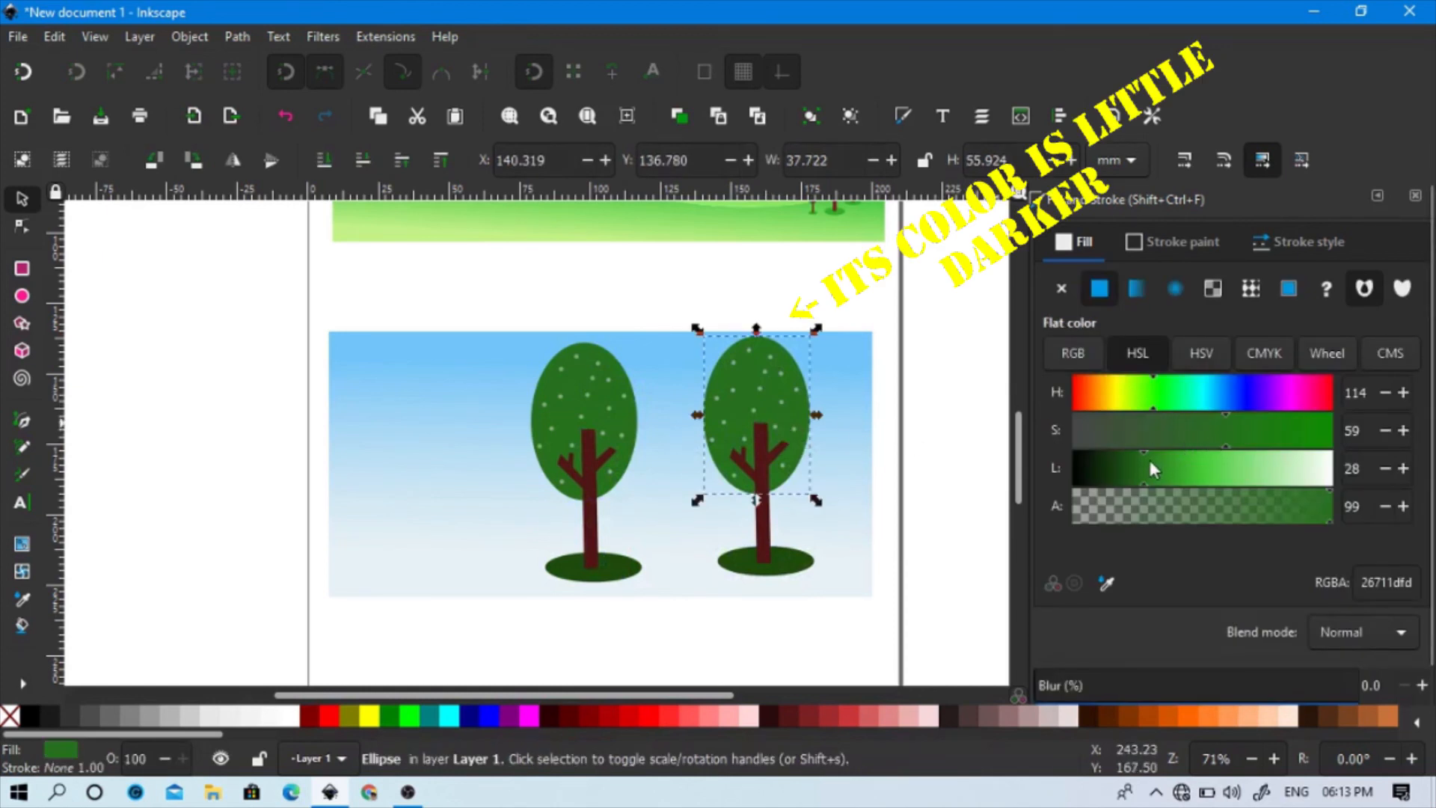
{"action": "left_click", "coordinate": [1129, 459]}
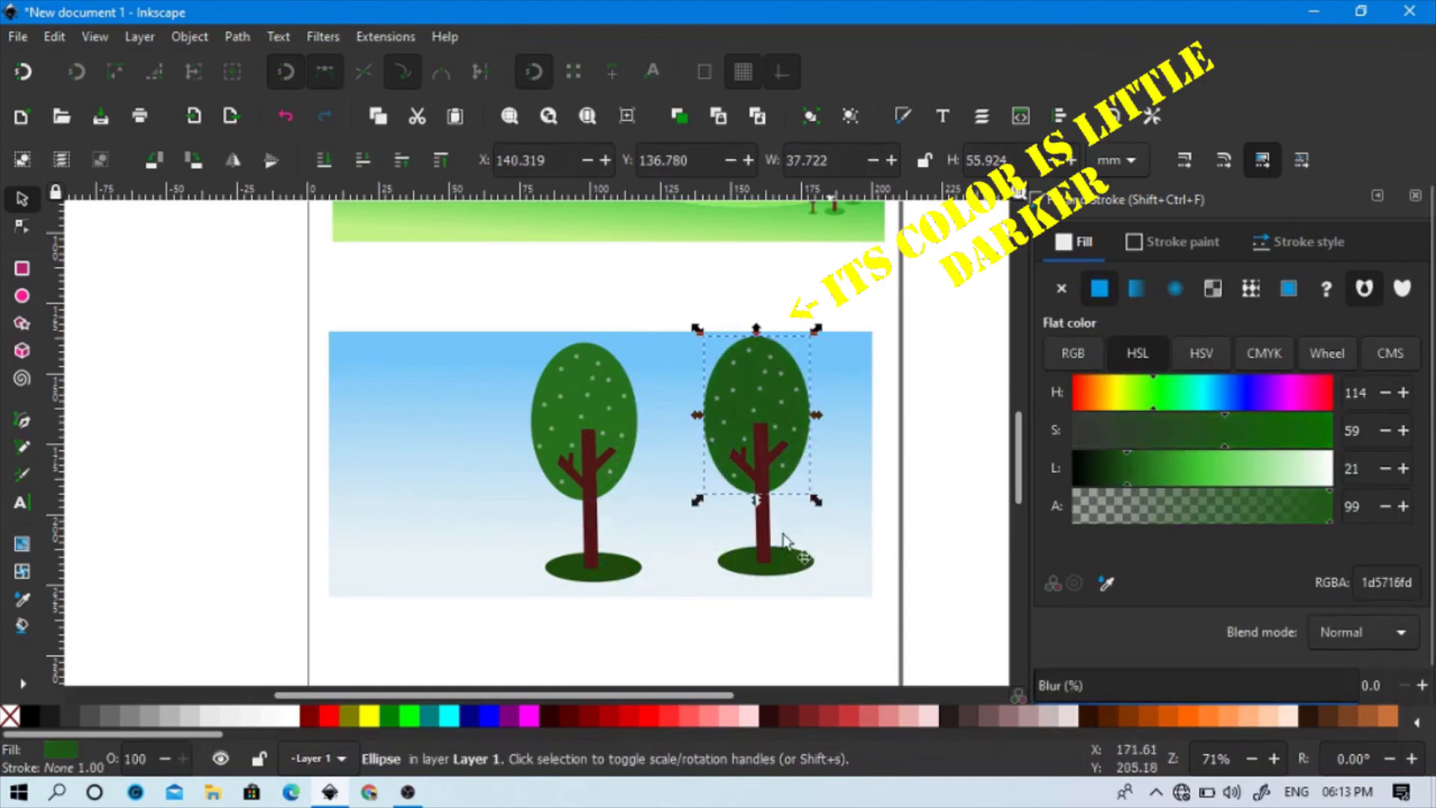
{"action": "left_click", "coordinate": [771, 557]}
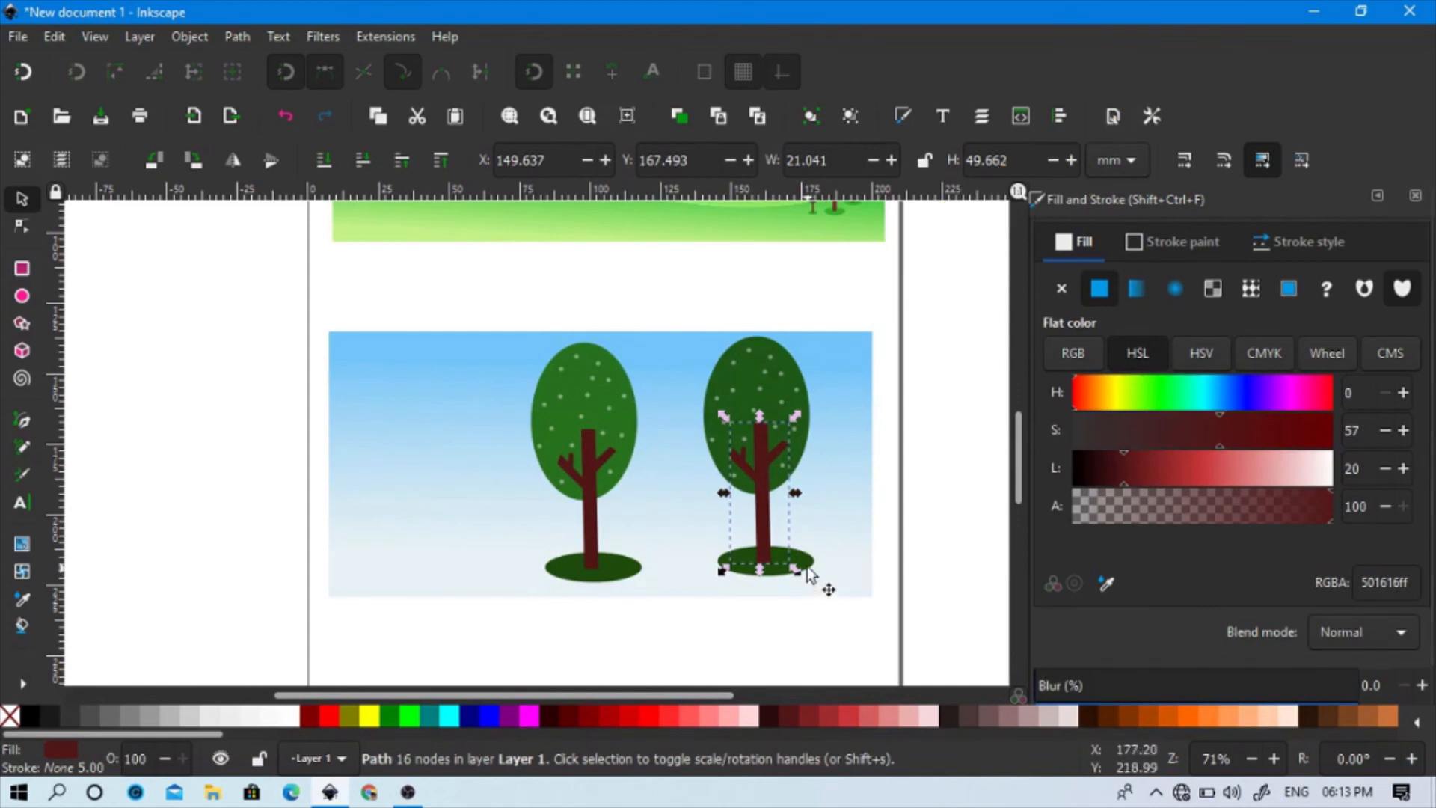
{"action": "left_click", "coordinate": [809, 570]}
{"action": "left_click", "coordinate": [1154, 470]}
{"action": "left_click", "coordinate": [1154, 470]}
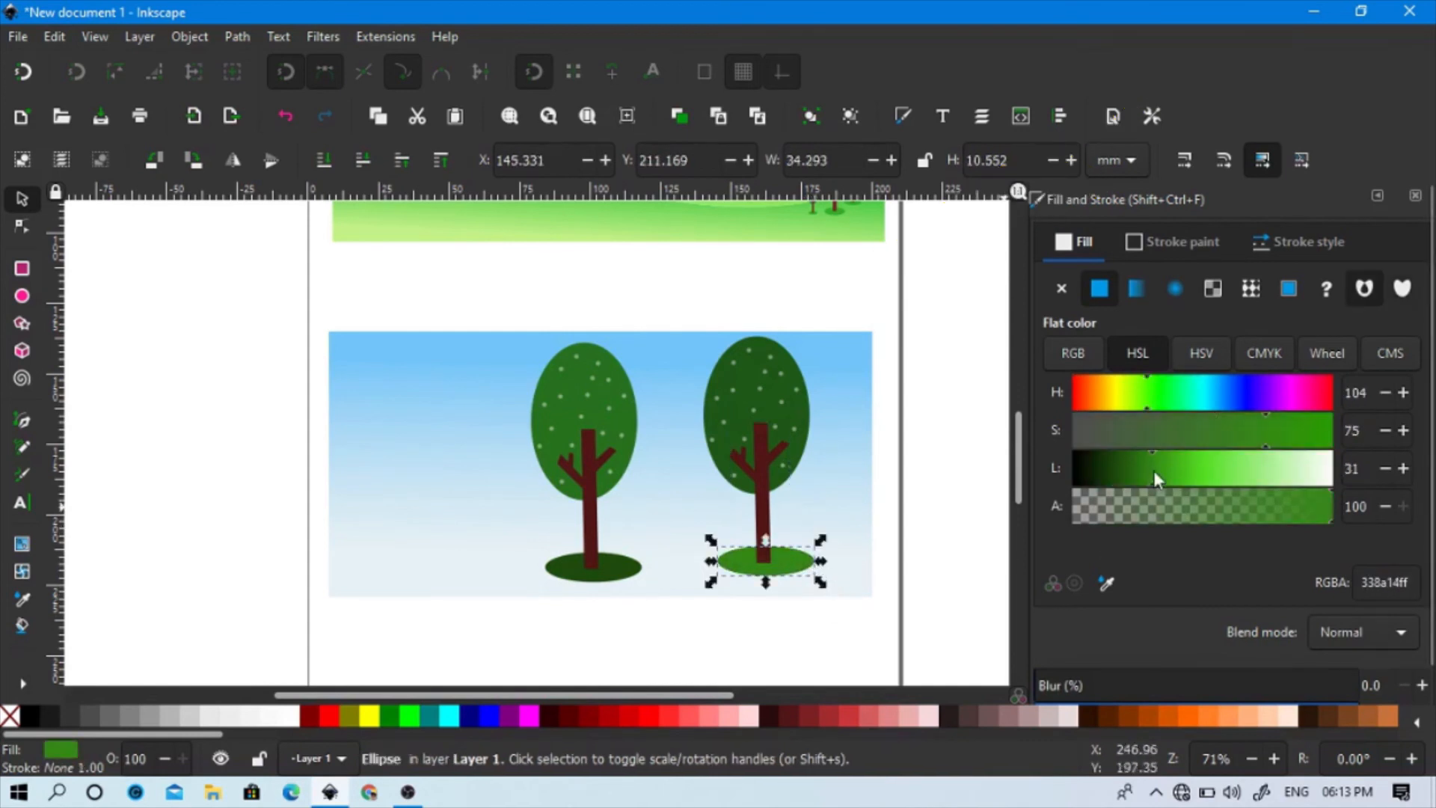
{"action": "left_click", "coordinate": [946, 522]}
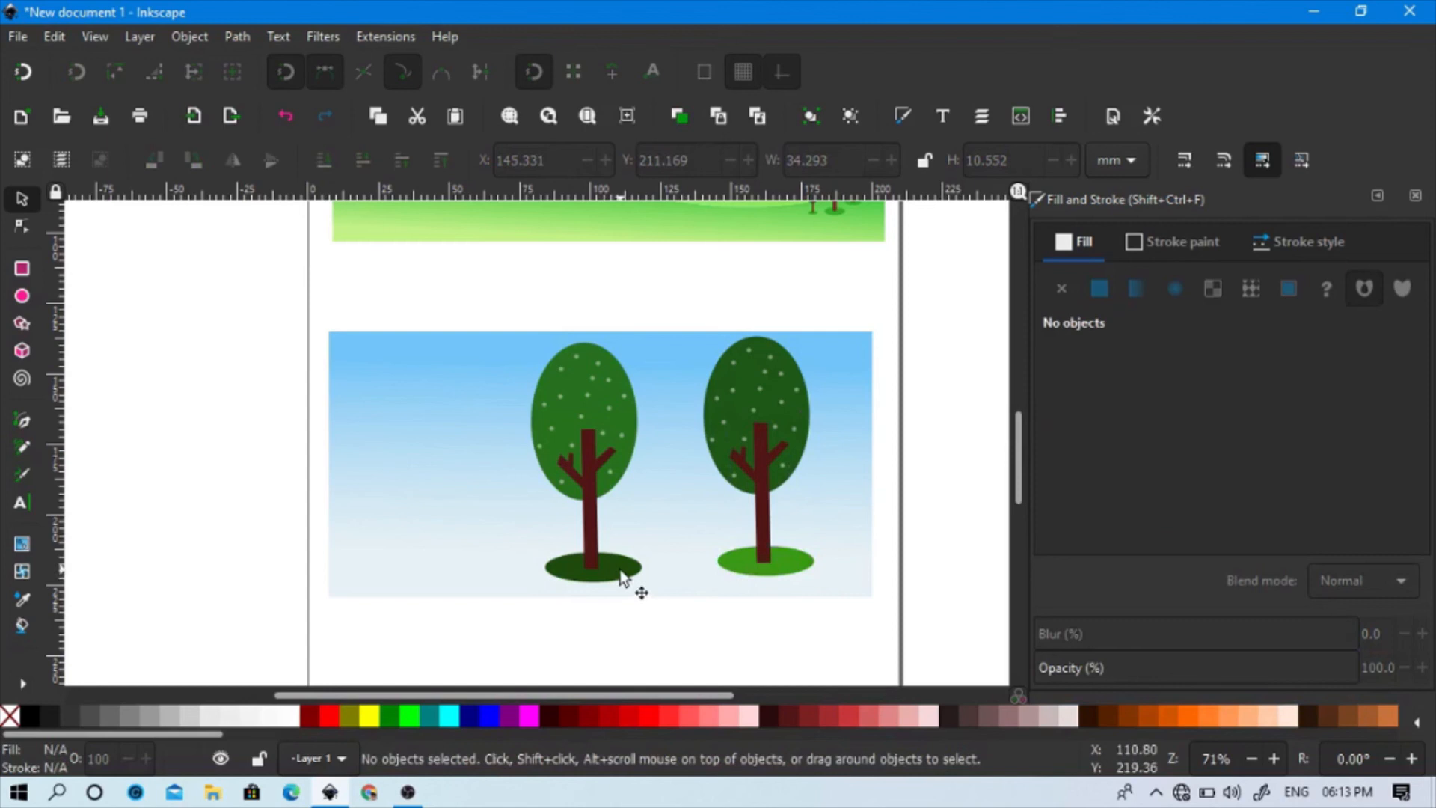
Lighten the left tree's ground ellipse to a bright green like the one under the right tree.
{"action": "left_click", "coordinate": [621, 572]}
{"action": "left_click", "coordinate": [1179, 470]}
{"action": "left_click_drag", "start_coordinate": [1181, 471], "coordinate": [1161, 472]}
{"action": "left_click", "coordinate": [870, 525]}
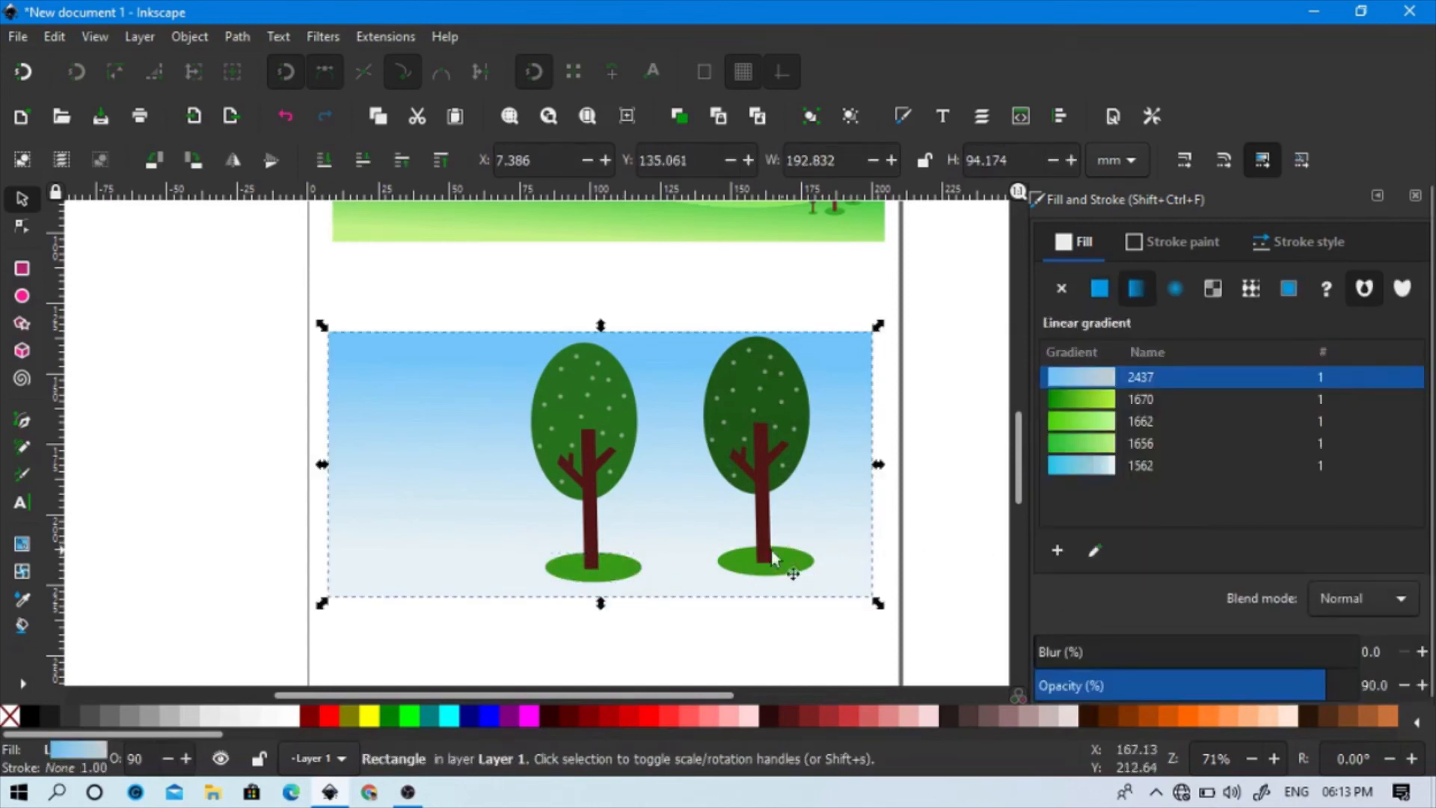
{"action": "left_click", "coordinate": [890, 490]}
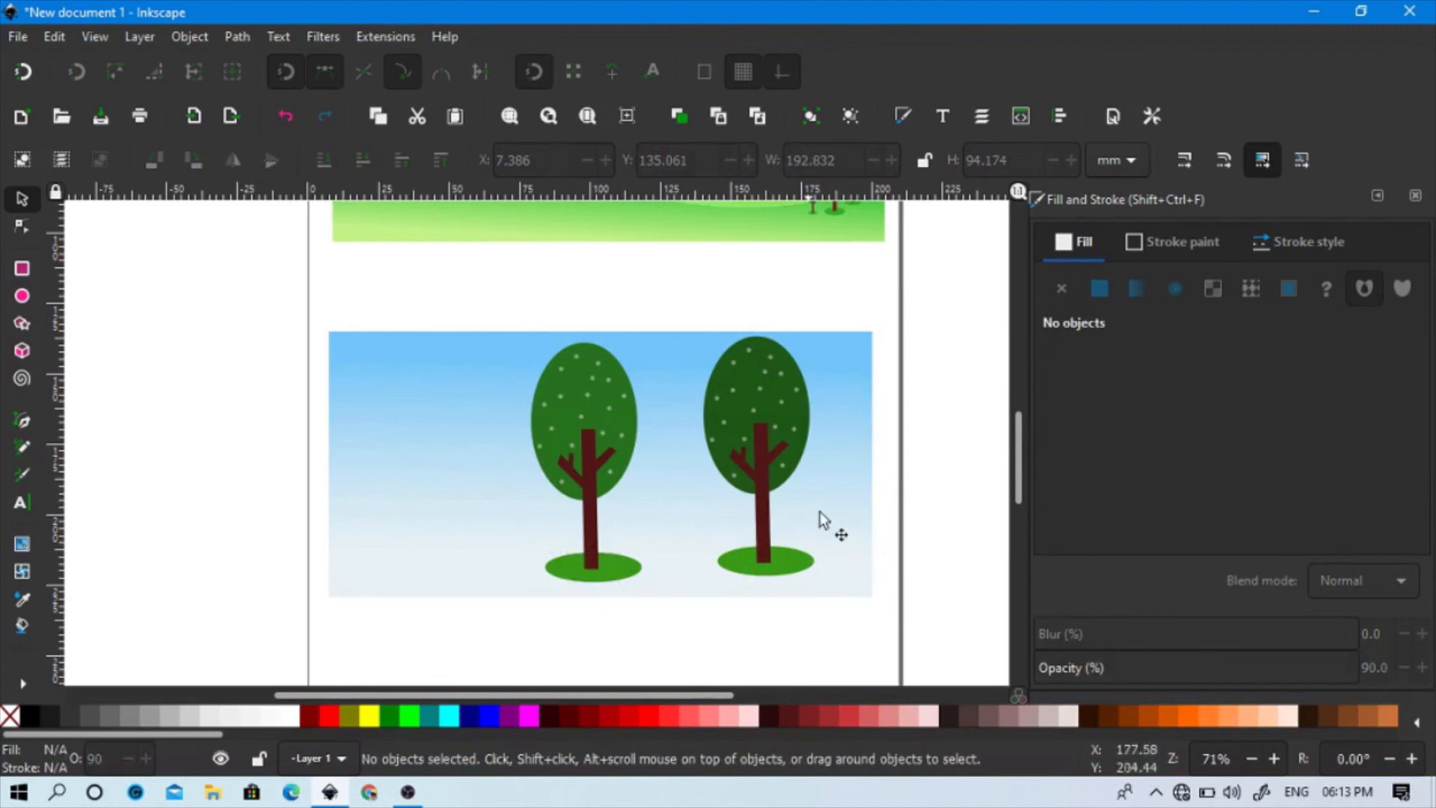
Scale both trees together to about 78 by 68 mm and move them to about X 68 mm, Y 145 mm on the background.
{"action": "left_click_drag", "start_coordinate": [900, 473], "coordinate": [754, 454]}
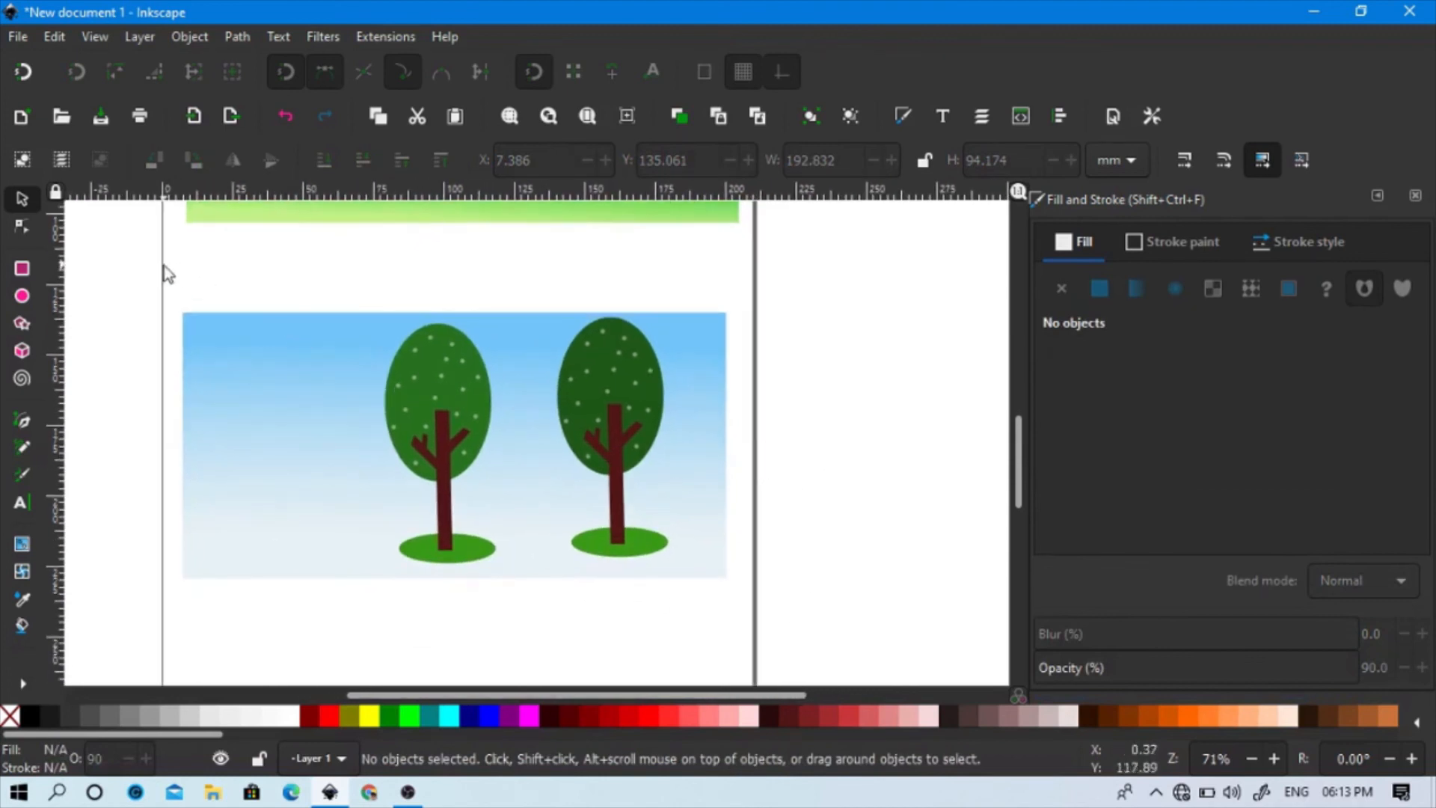
{"action": "left_click_drag", "start_coordinate": [154, 260], "coordinate": [710, 593]}
{"action": "left_click_drag", "start_coordinate": [600, 399], "coordinate": [530, 392]}
{"action": "left_click_drag", "start_coordinate": [612, 311], "coordinate": [595, 332]}
{"action": "left_click", "coordinate": [810, 458]}
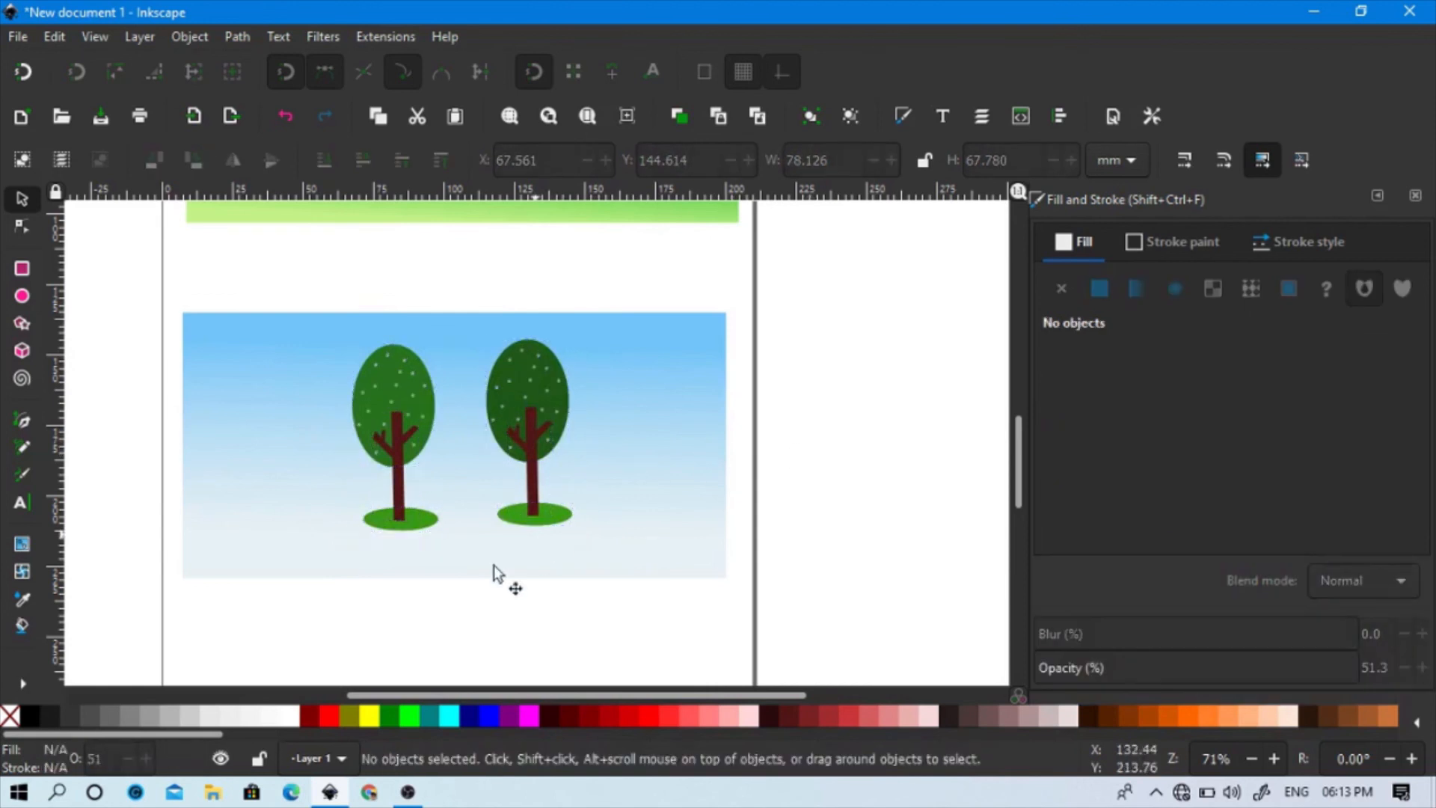
{"action": "left_click_drag", "start_coordinate": [446, 611], "coordinate": [549, 583]}
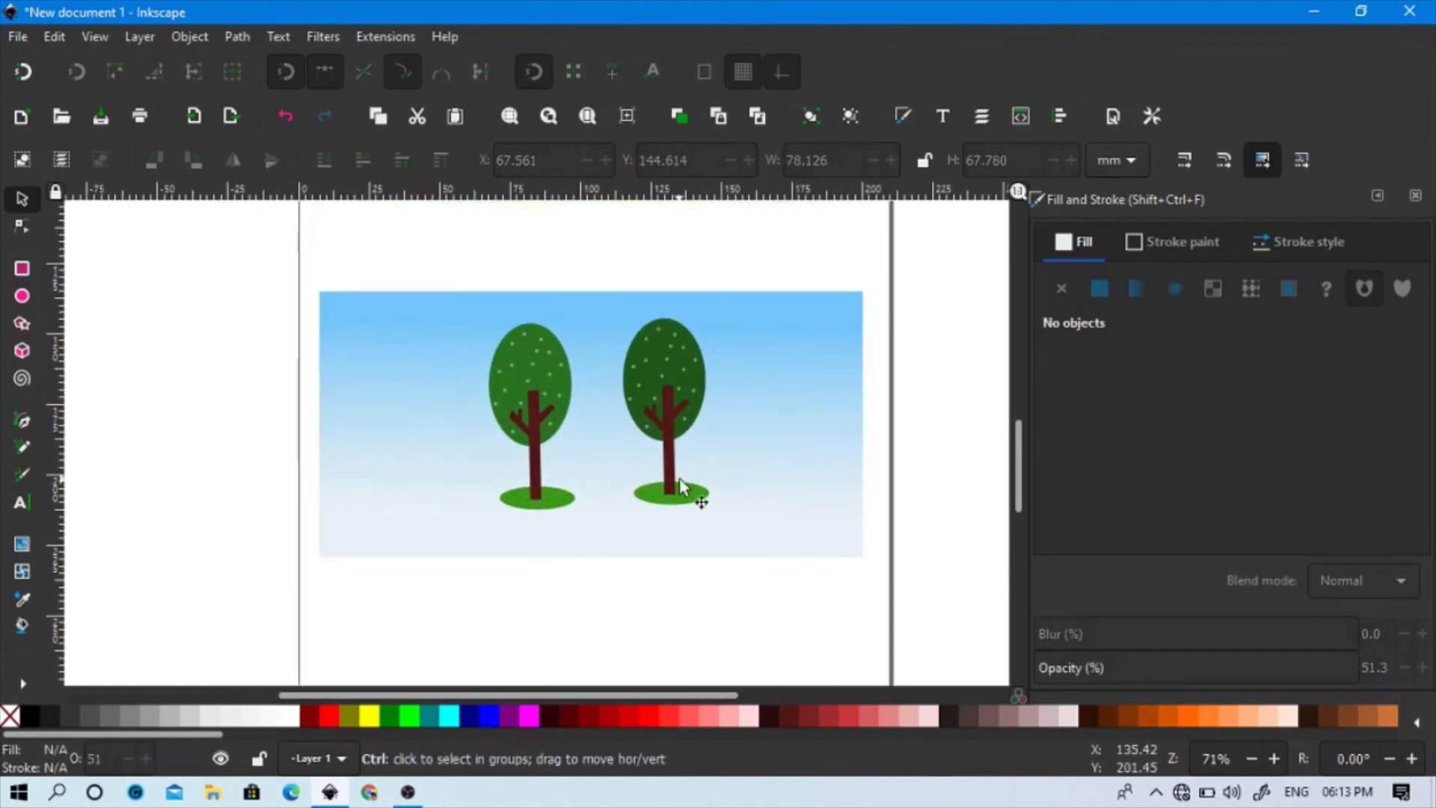
{"action": "scroll", "coordinate": [679, 480], "scroll_direction": "up", "scroll_amount": 1}
{"action": "left_click_drag", "start_coordinate": [755, 408], "coordinate": [733, 445]}
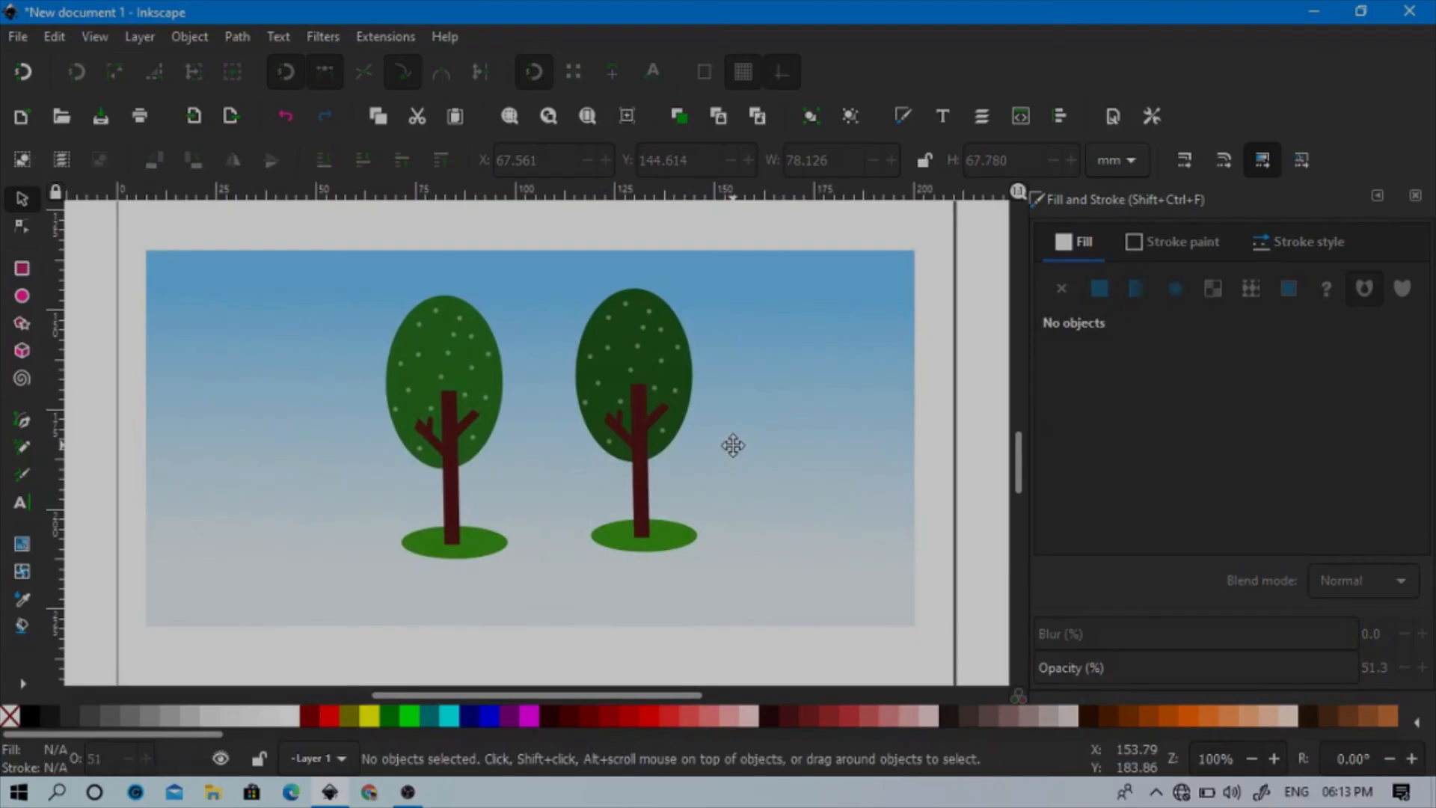